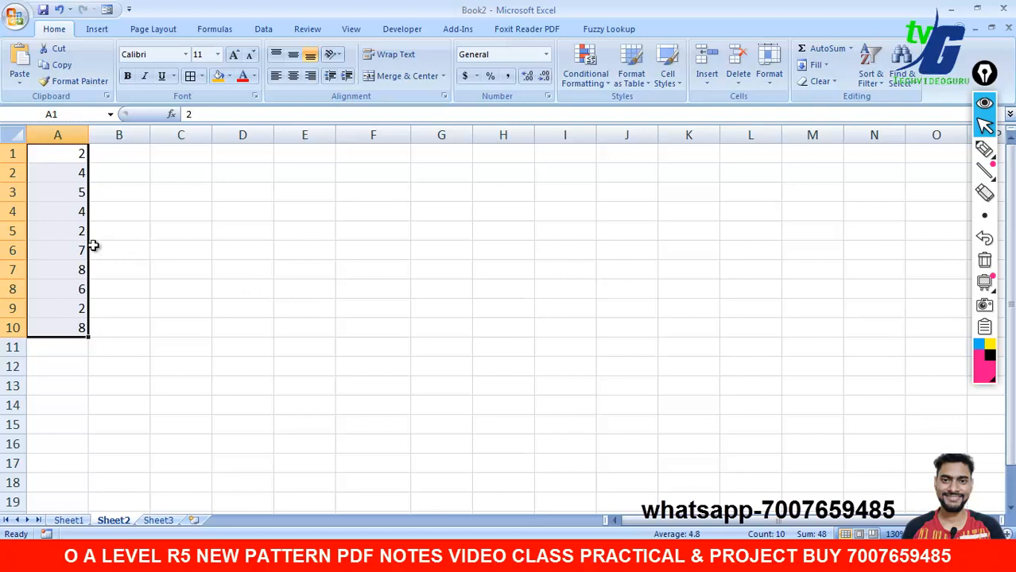
Step: Change the value in cell A5 to 3
left_click(77, 233)
type("3")
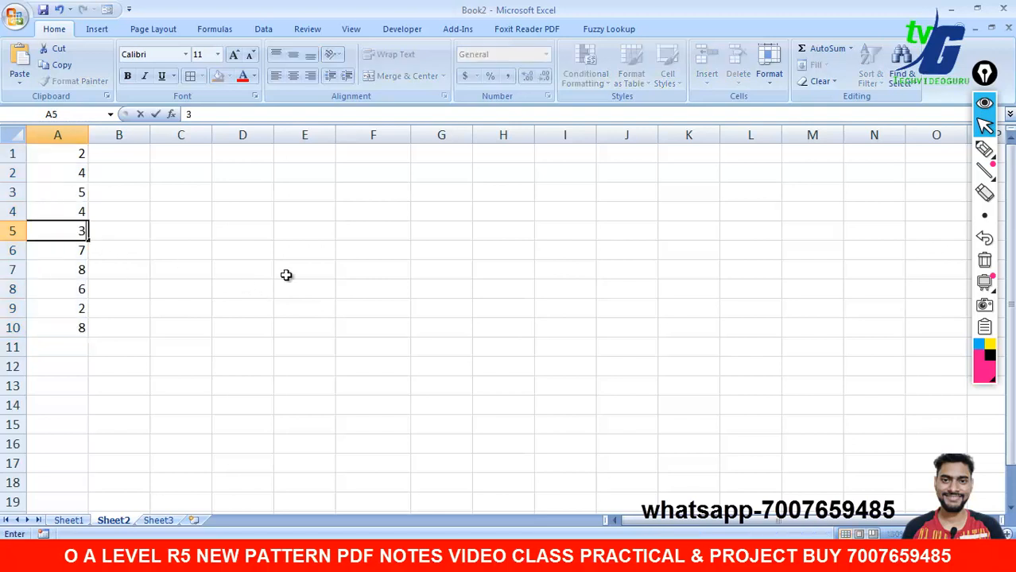
left_click(211, 285)
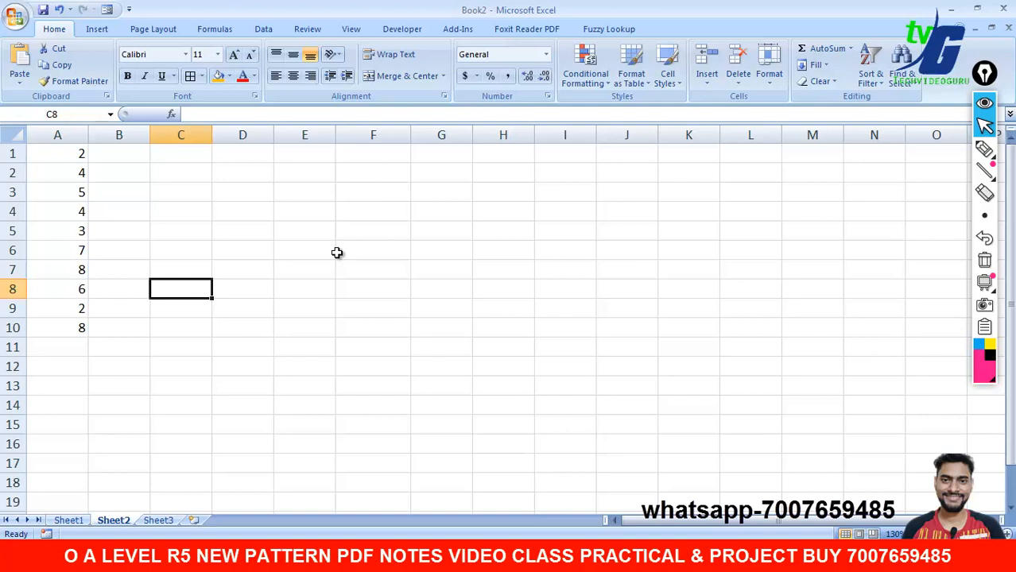
Step: Enter the numbers 5154, 5451, 12315 and 121 in cells C1 to C4
left_click(204, 162)
type("5")
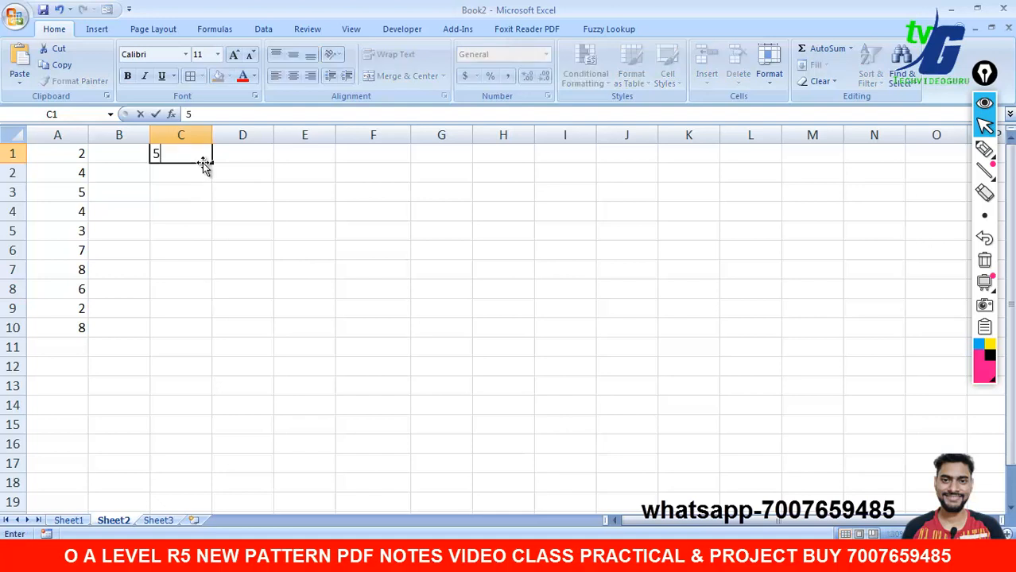
type("154")
key("Return")
type("5451")
key("Return")
type("123")
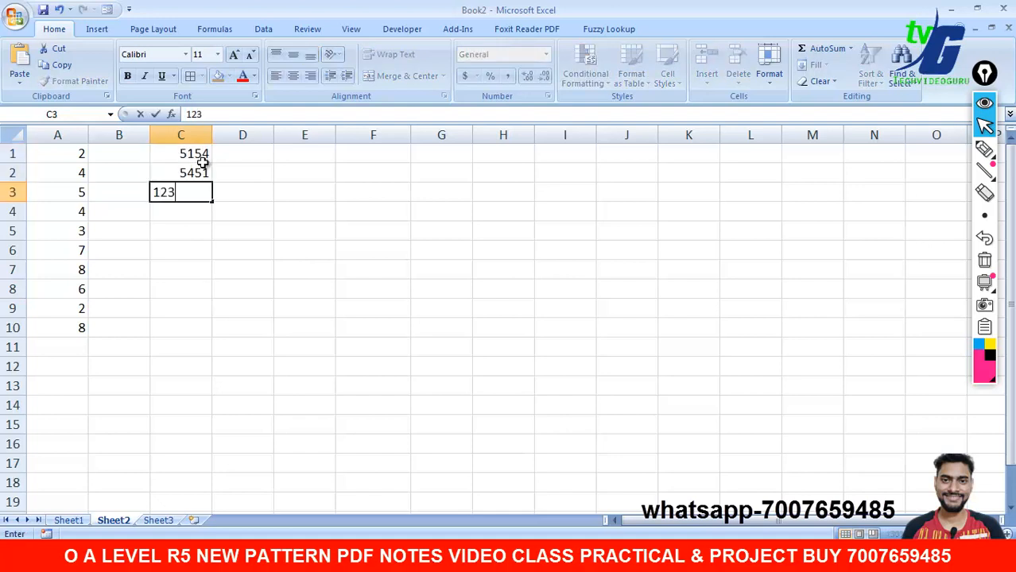
type("15")
key("Return")
type("121")
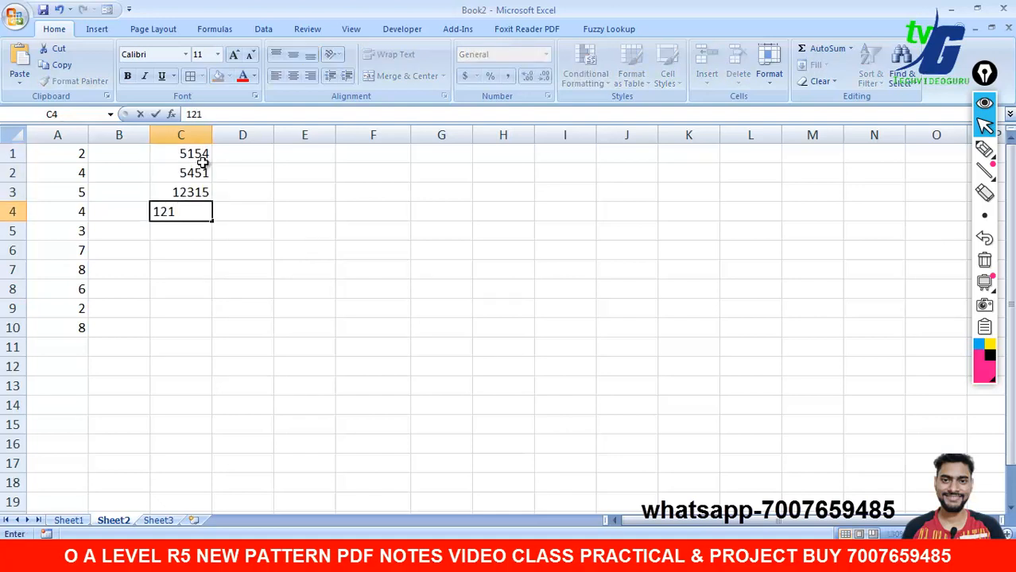
key("Return")
Step: Continue the column C list in cells C5 to C10 with 1564, 235, 488, 451, 33 and 455
type("1564")
key("Return")
type("235")
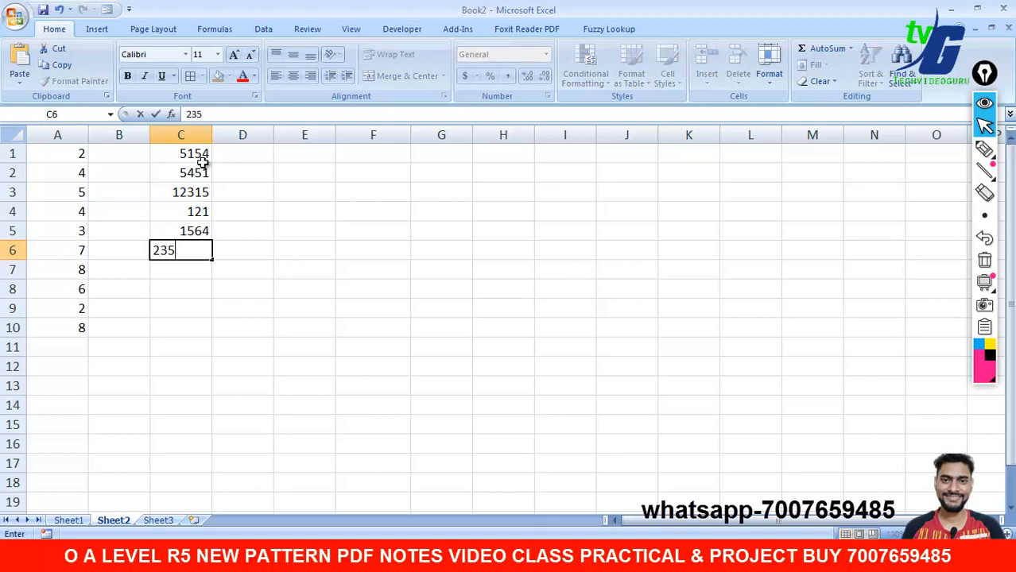
key("Return")
type("488")
key("Return")
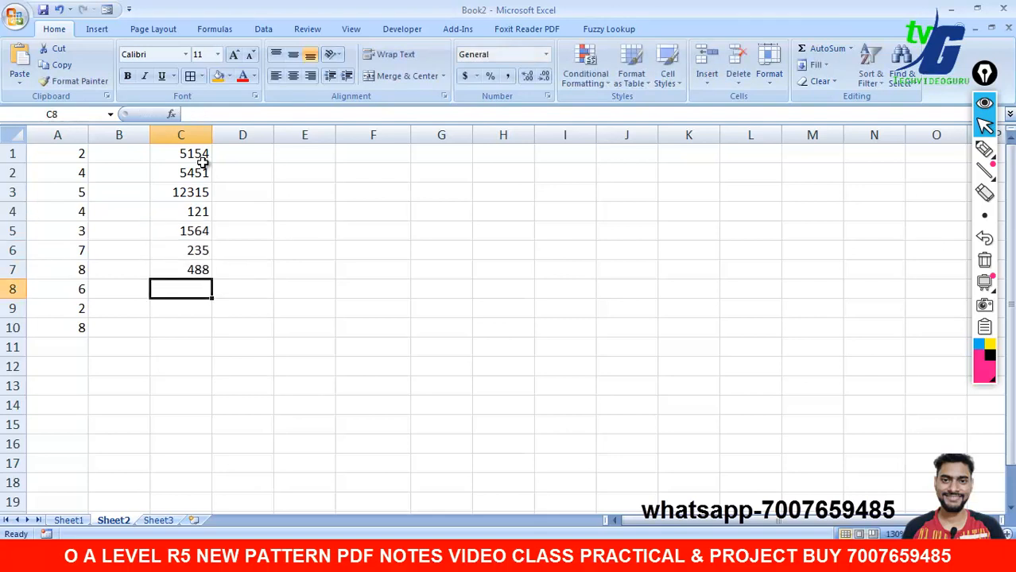
type("451")
key("Return")
type("33")
key("Return")
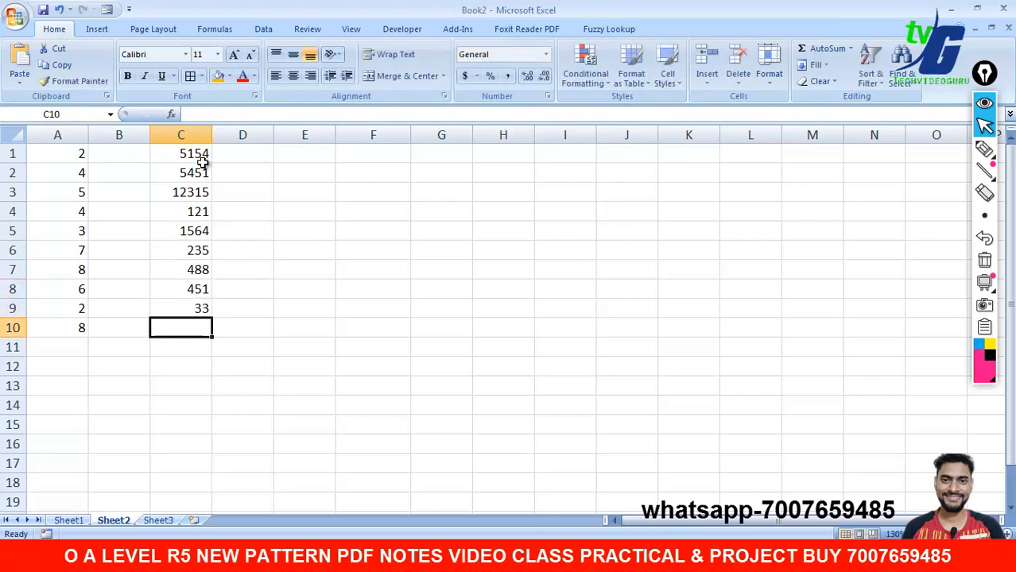
type("455")
left_click(306, 235)
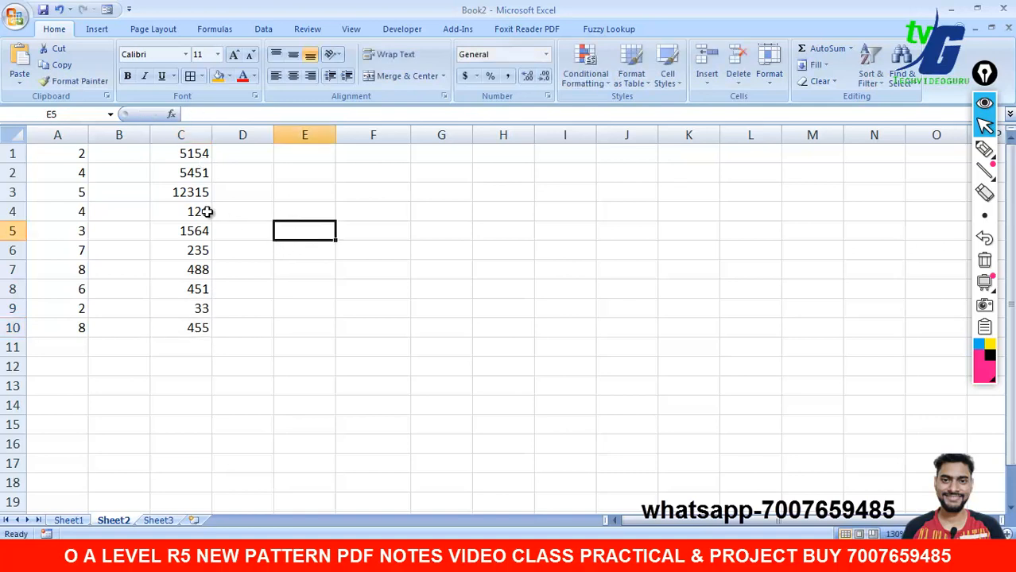
left_click_drag(72, 156, 78, 328)
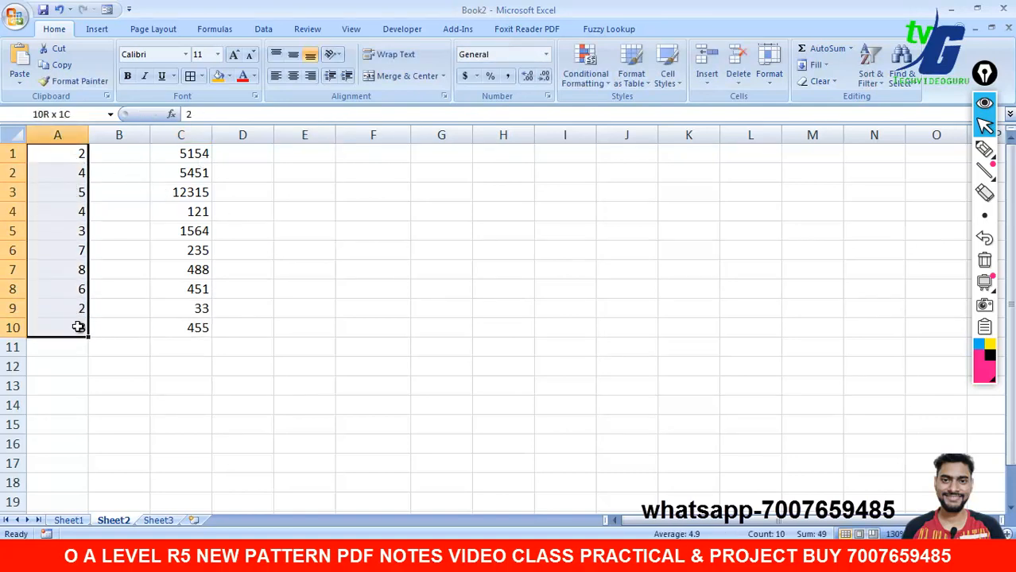
left_click_drag(195, 153, 198, 327)
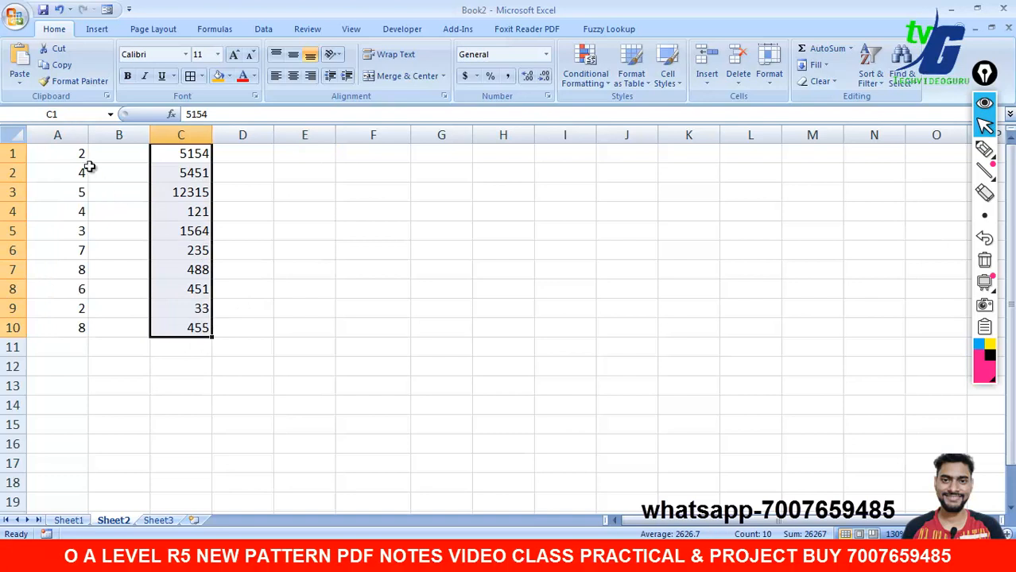
left_click_drag(80, 155, 74, 328)
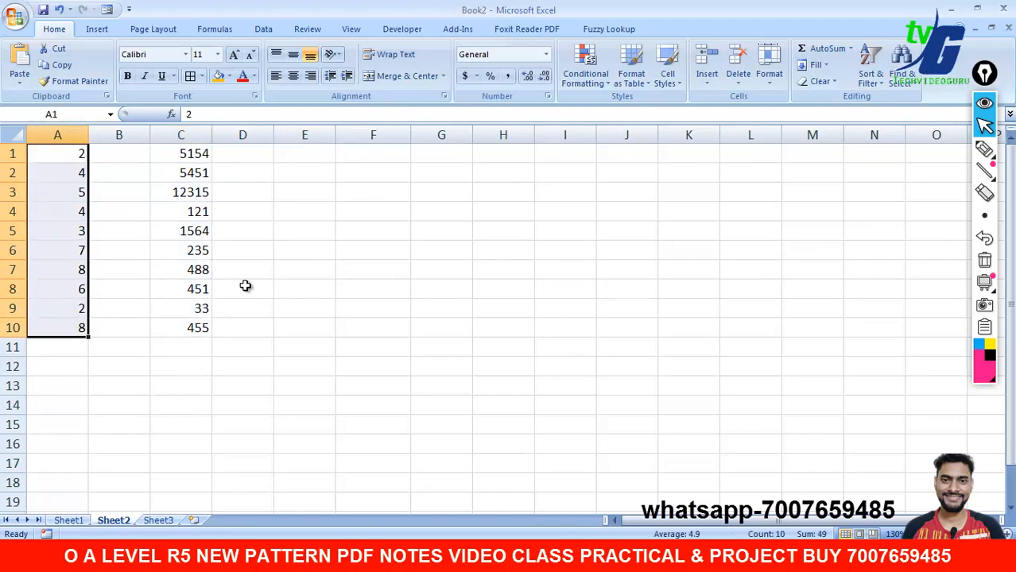
Step: Change the value in cell A10 to 9
left_click(78, 329)
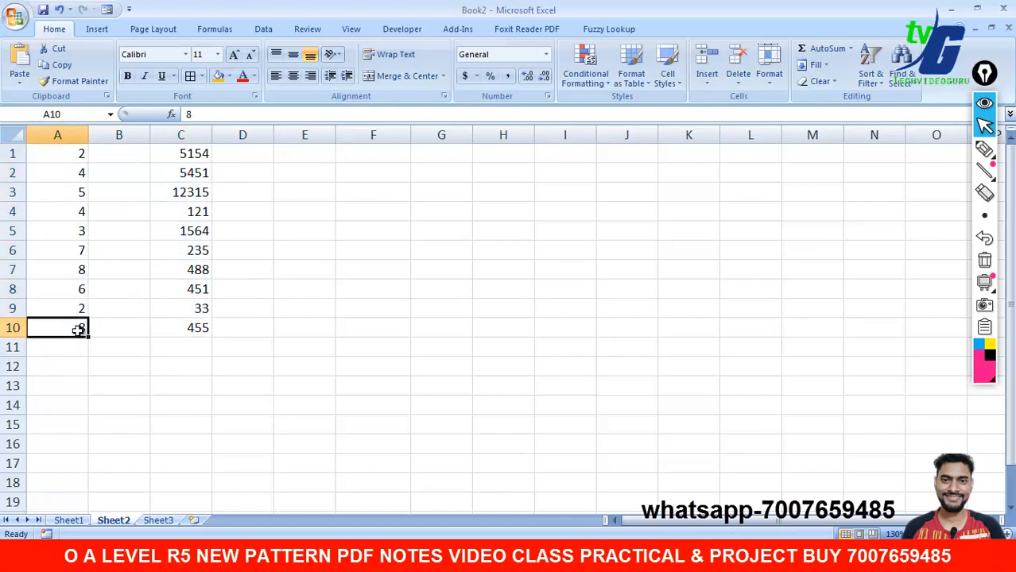
type("9")
left_click(120, 152)
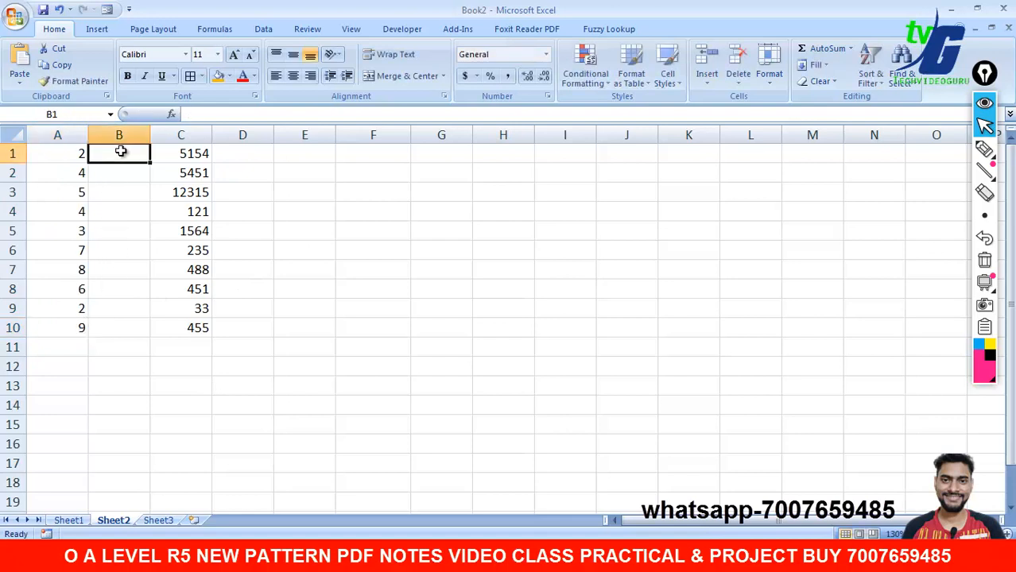
Step: Widen column B and enter the formula =max(A1:A10) in cell B1 to get the largest number in column A
left_click_drag(150, 136, 228, 139)
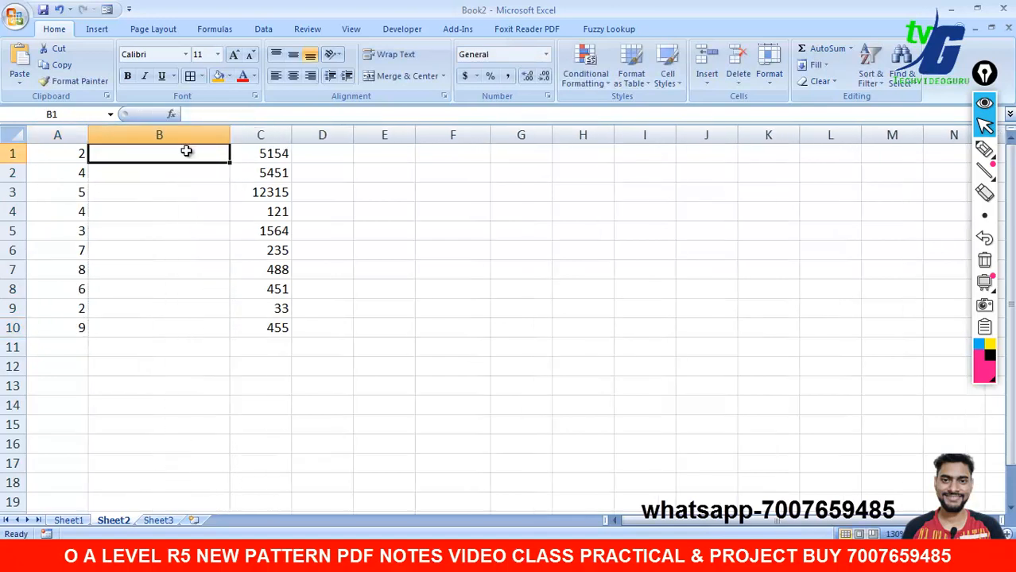
type("=")
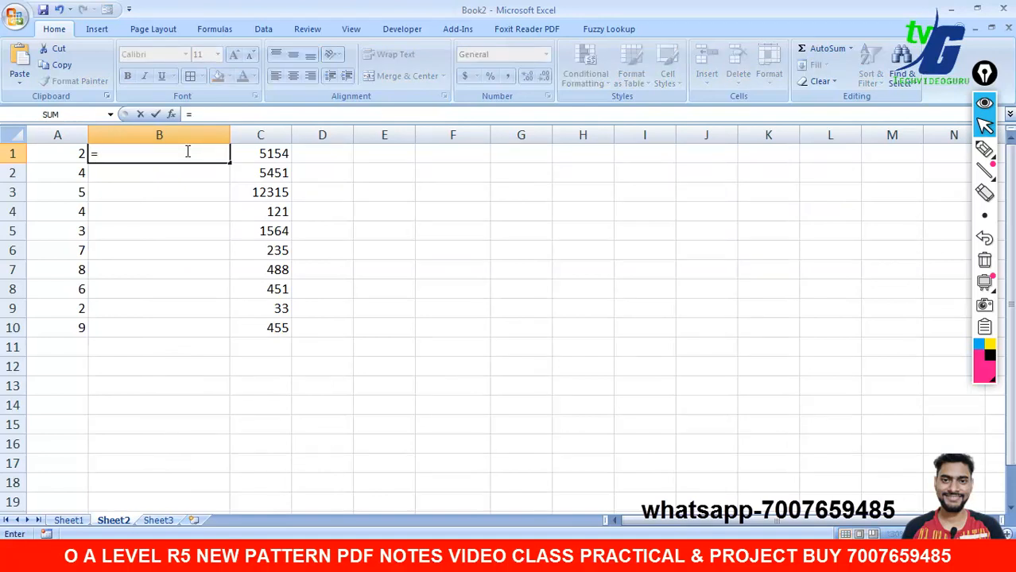
type("max")
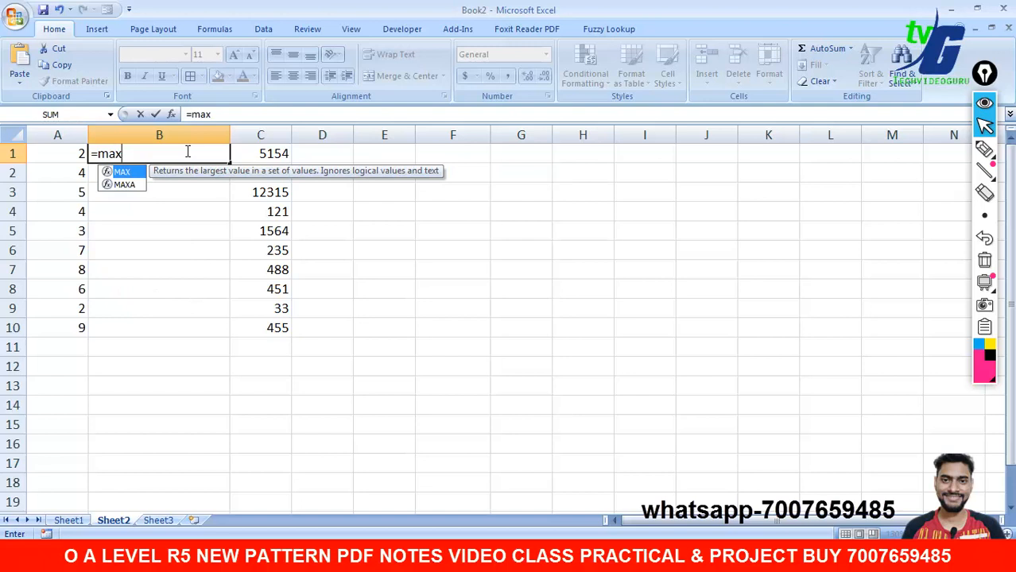
type("(")
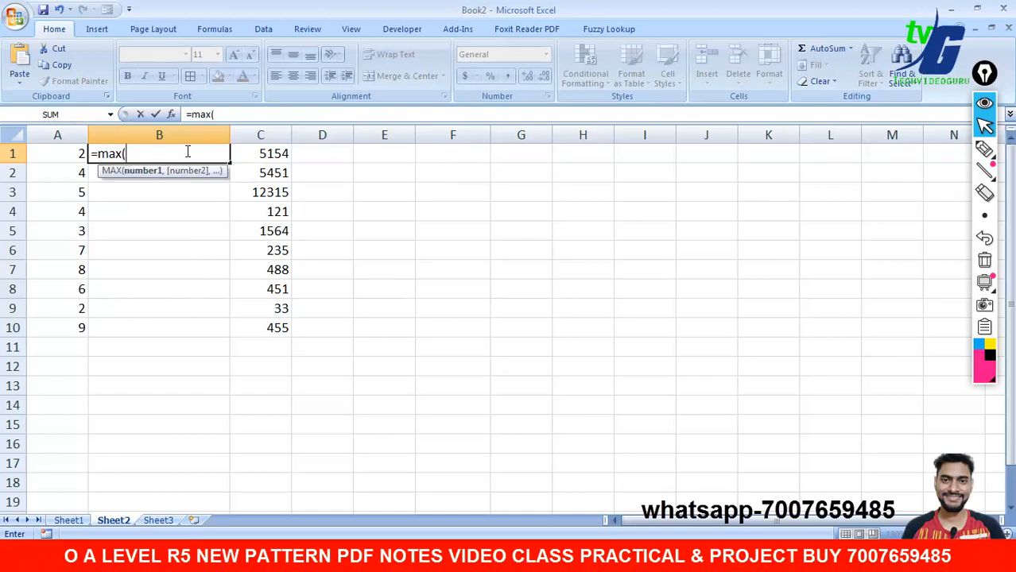
left_click_drag(76, 151, 79, 327)
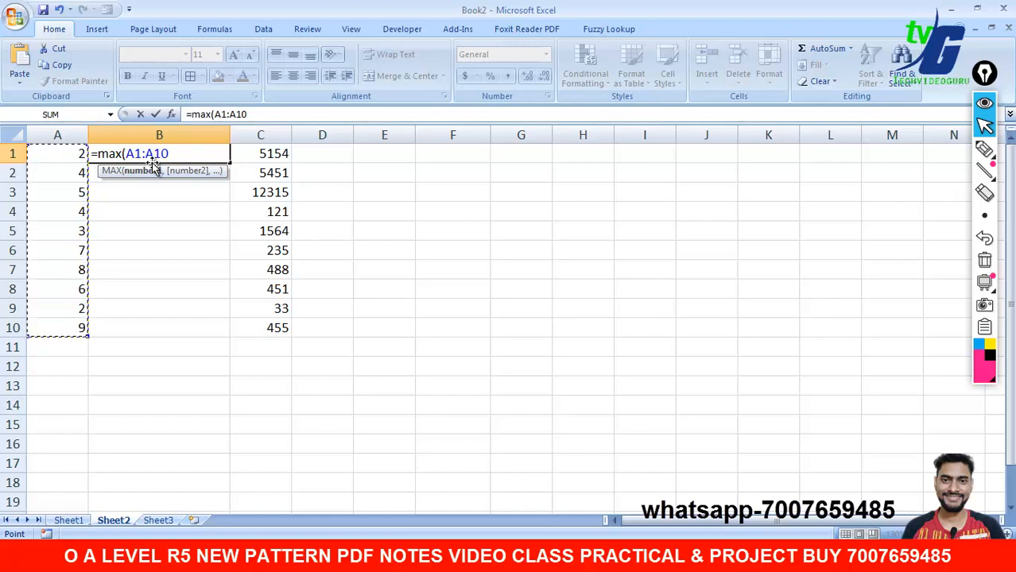
type(")")
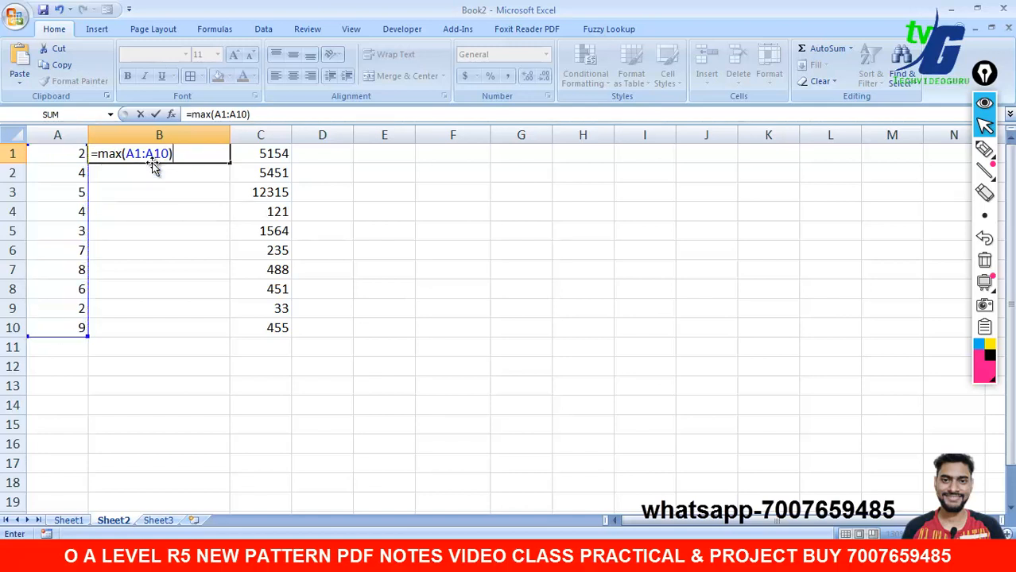
key("Return")
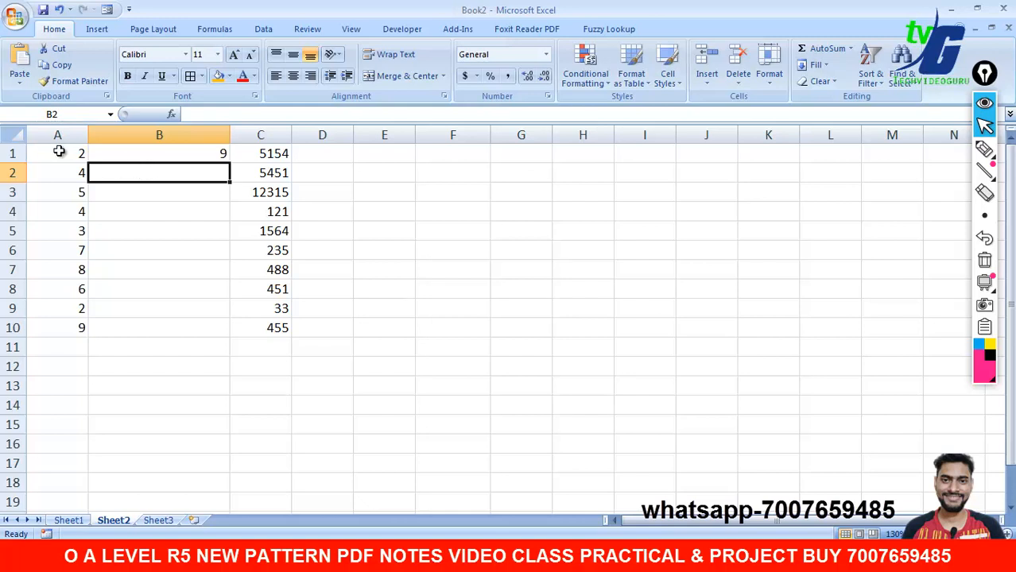
left_click_drag(59, 153, 55, 322)
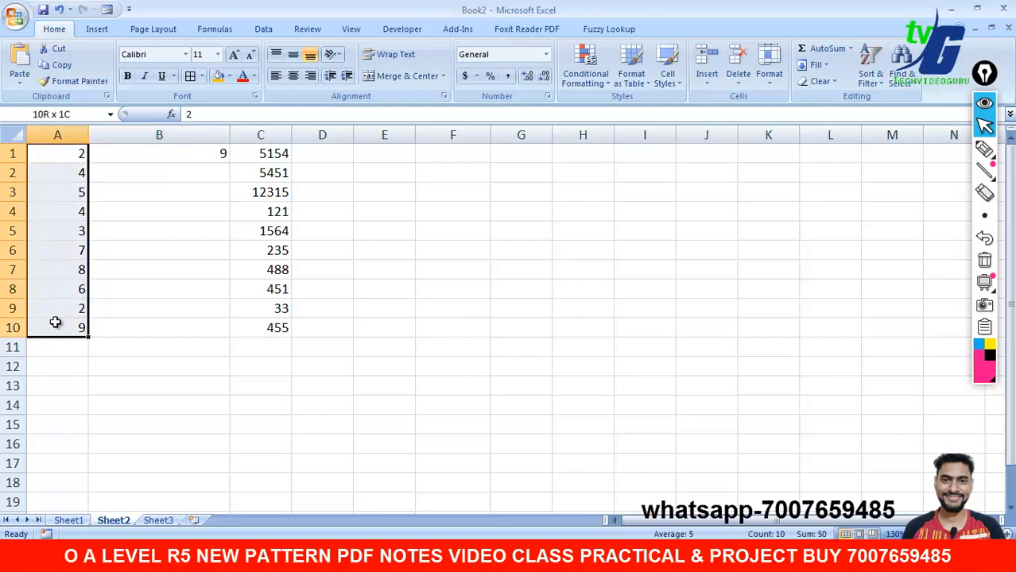
left_click(205, 230)
left_click(193, 156)
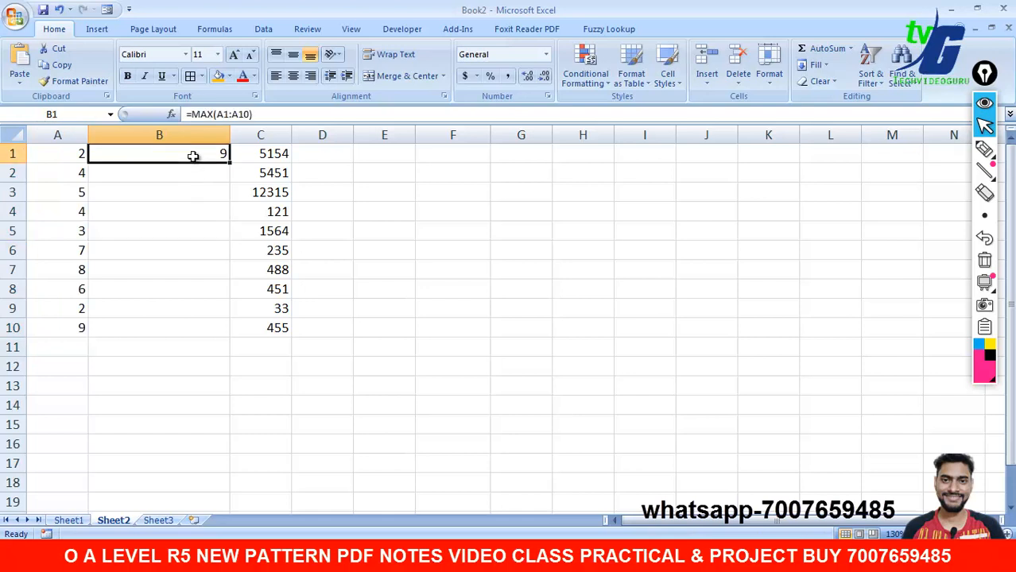
left_click_drag(253, 114, 188, 114)
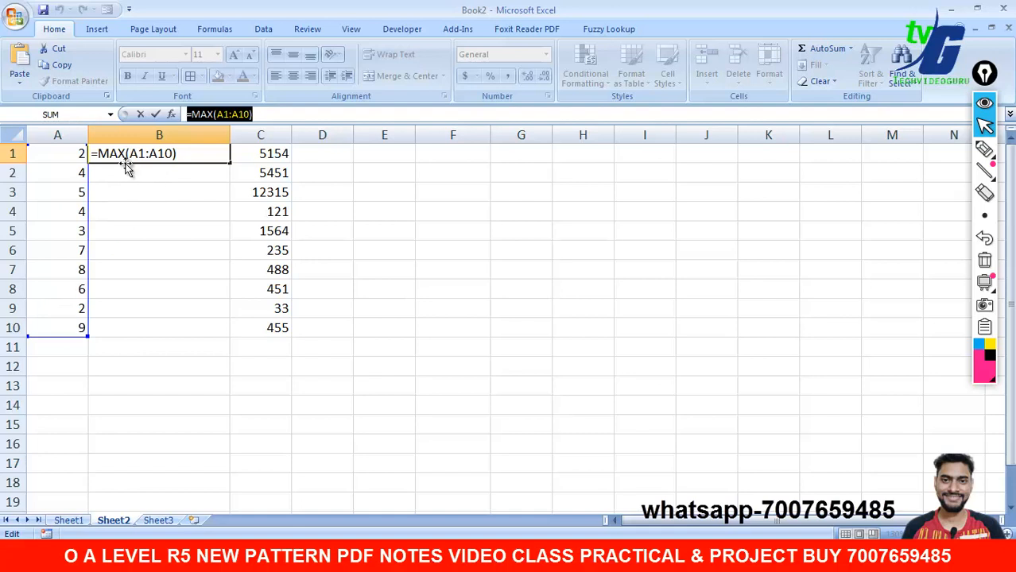
type("=")
left_click(153, 187)
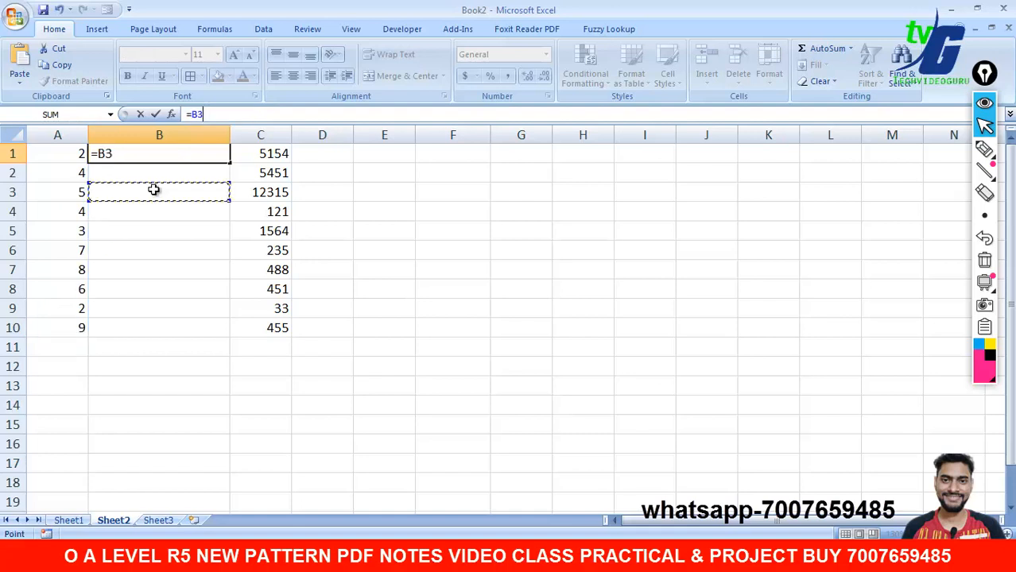
left_click(156, 225)
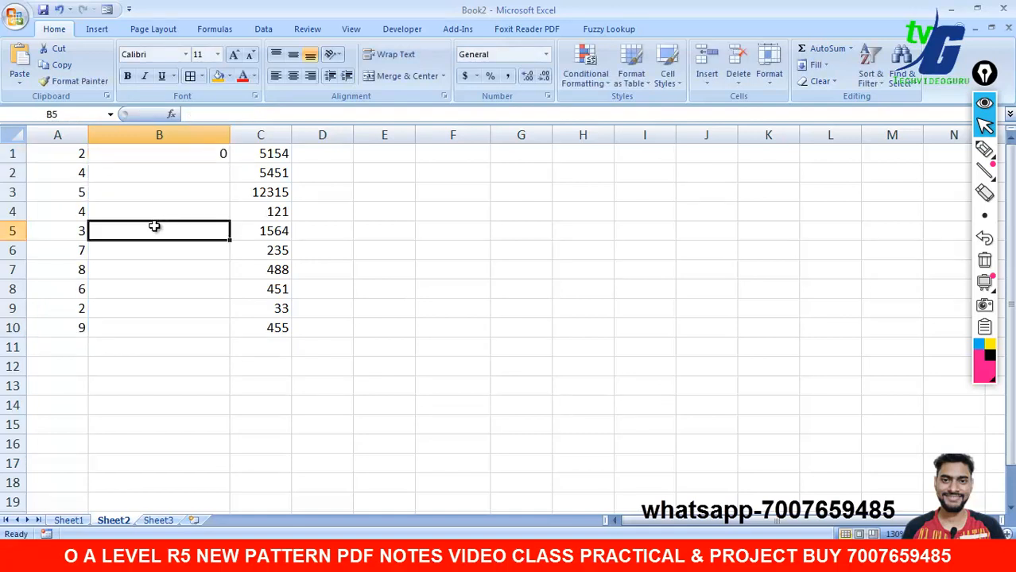
key("ctrl+z")
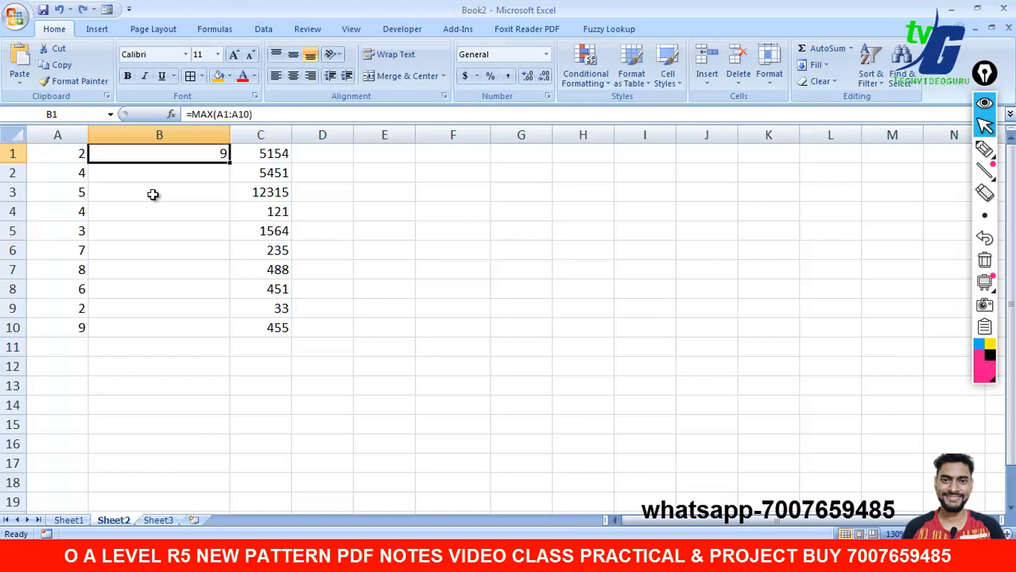
Step: Widen column D beside the list of numbers in column C
left_click(324, 149)
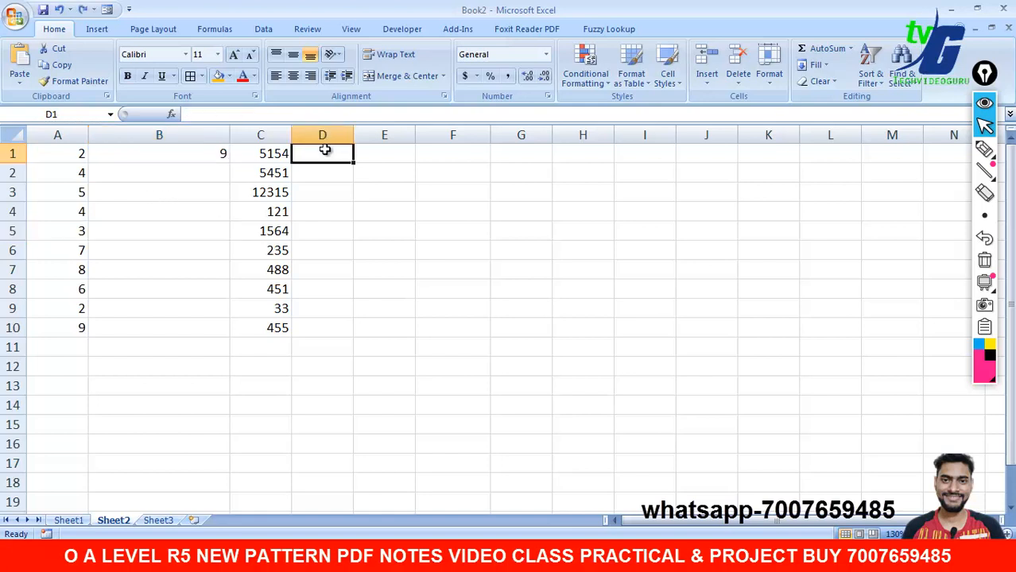
left_click_drag(353, 140, 401, 143)
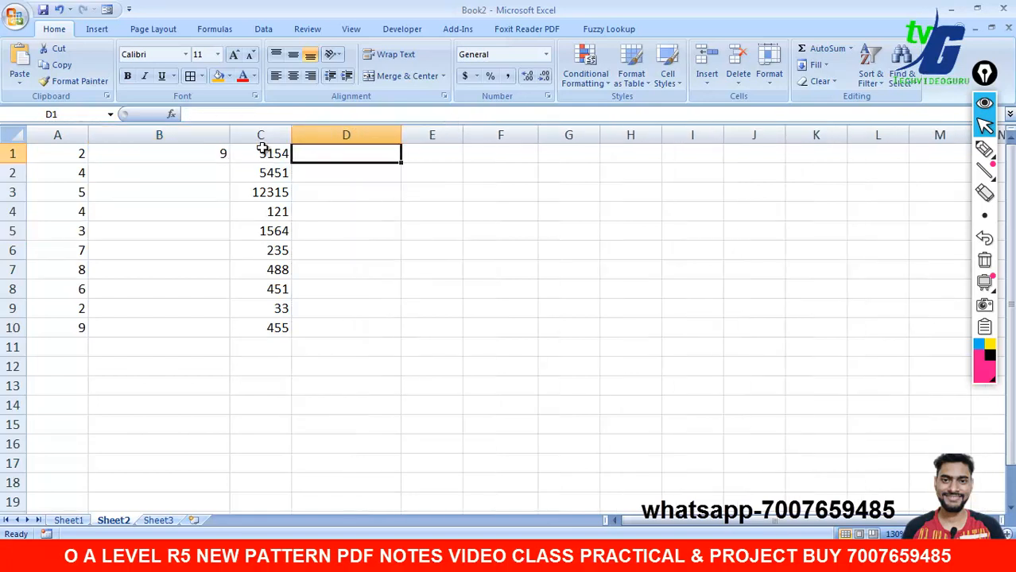
left_click_drag(271, 154, 267, 329)
left_click(336, 152)
left_click_drag(256, 155, 268, 326)
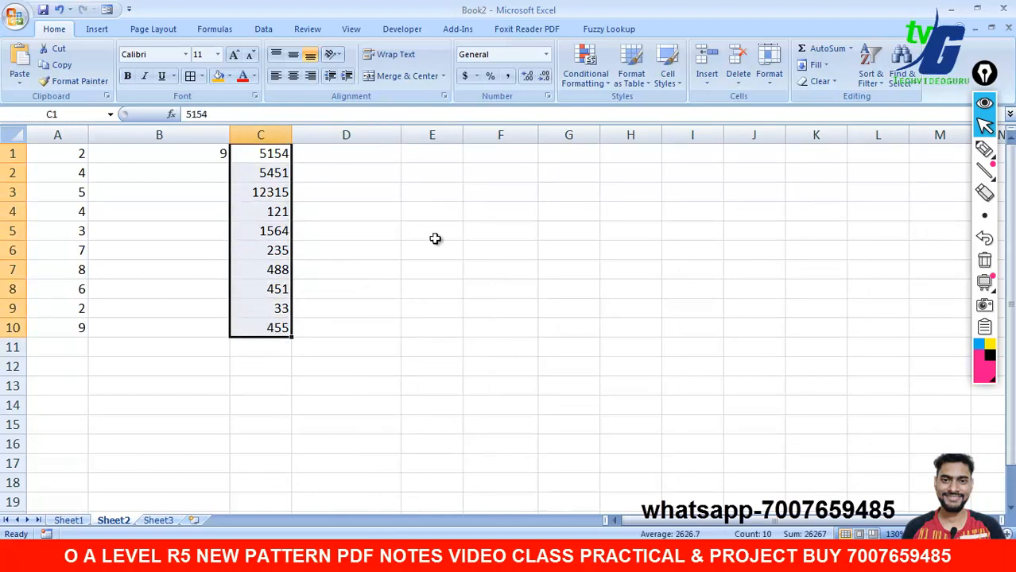
left_click(432, 231)
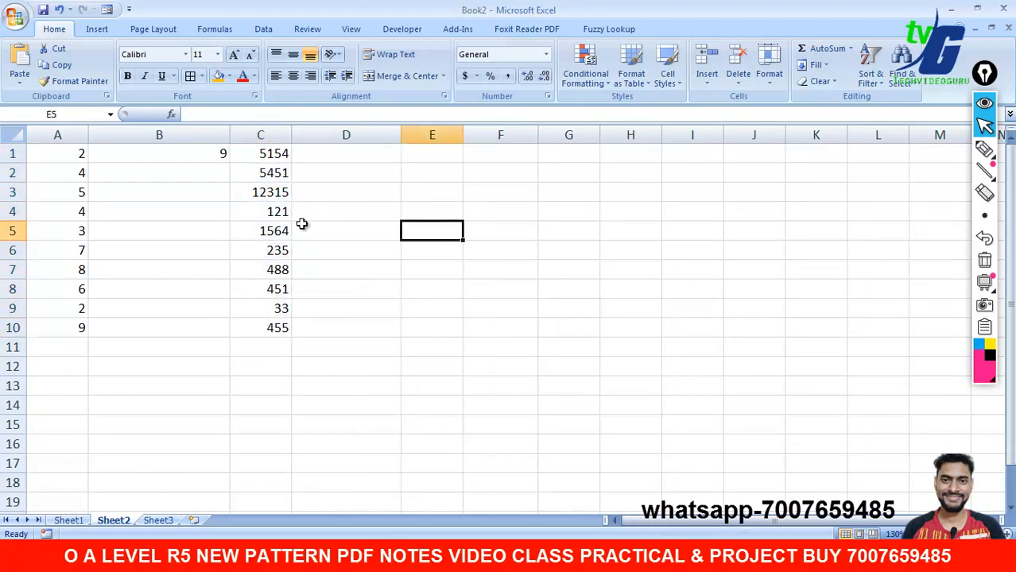
Step: Enter the formula =min(C1:C10) in cell D1 to get the smallest number in column C
left_click(338, 154)
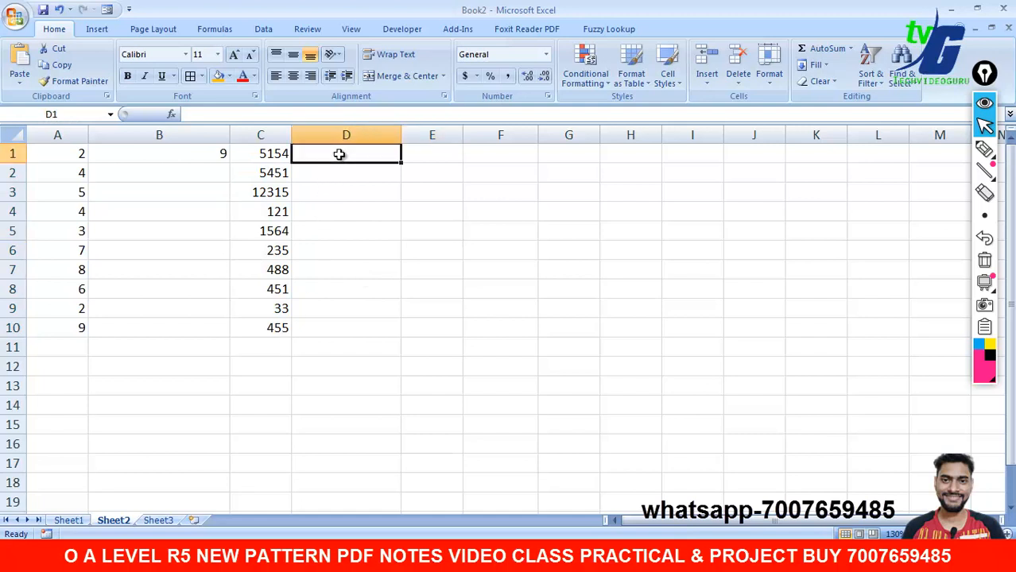
type("=min")
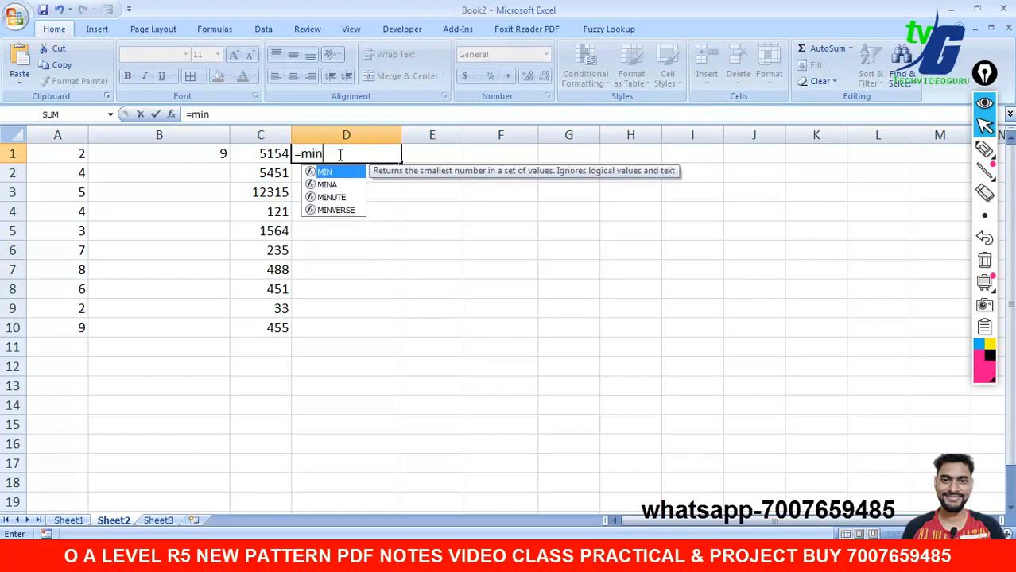
type("(")
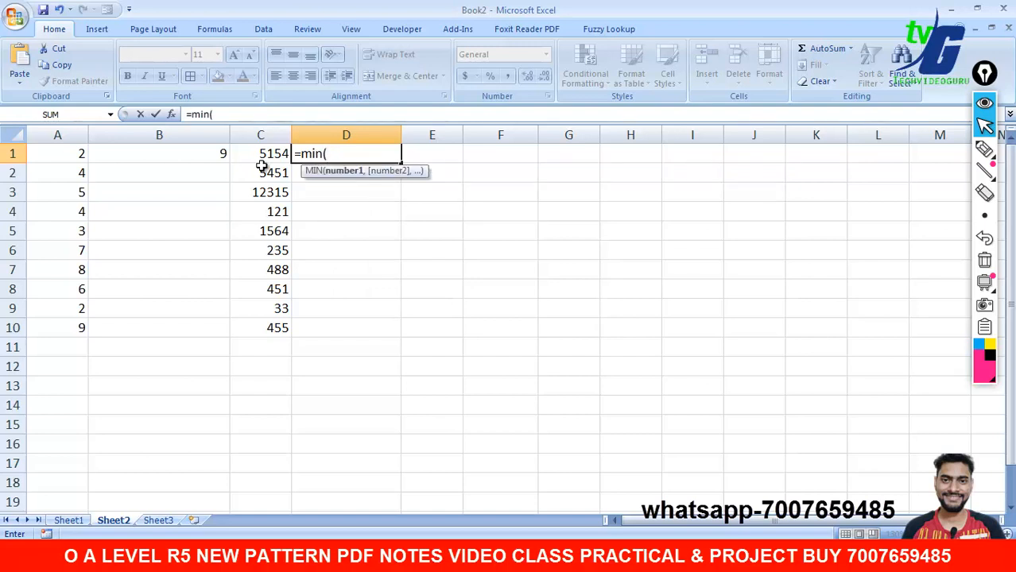
left_click_drag(262, 155, 267, 329)
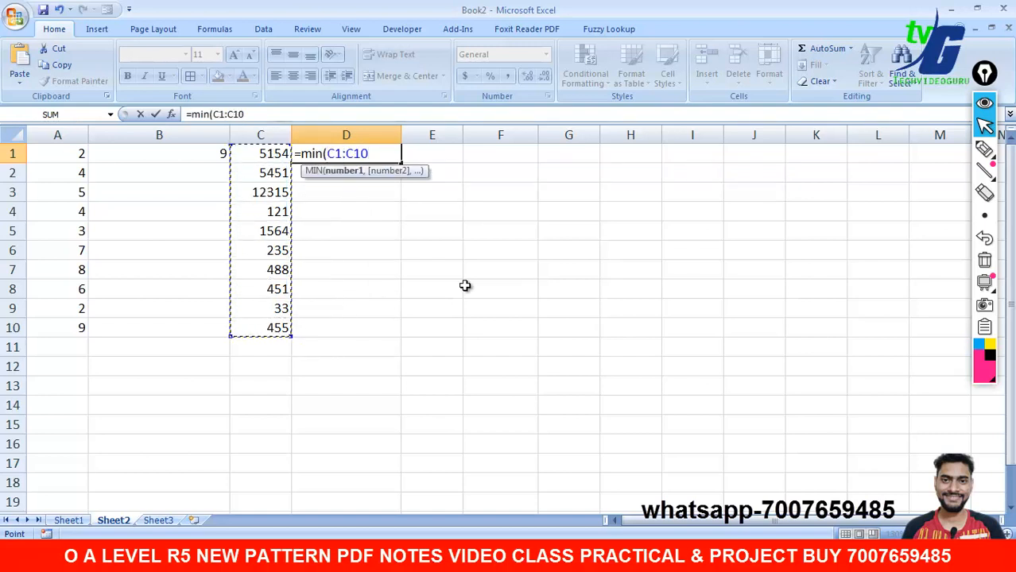
type(")")
key("Return")
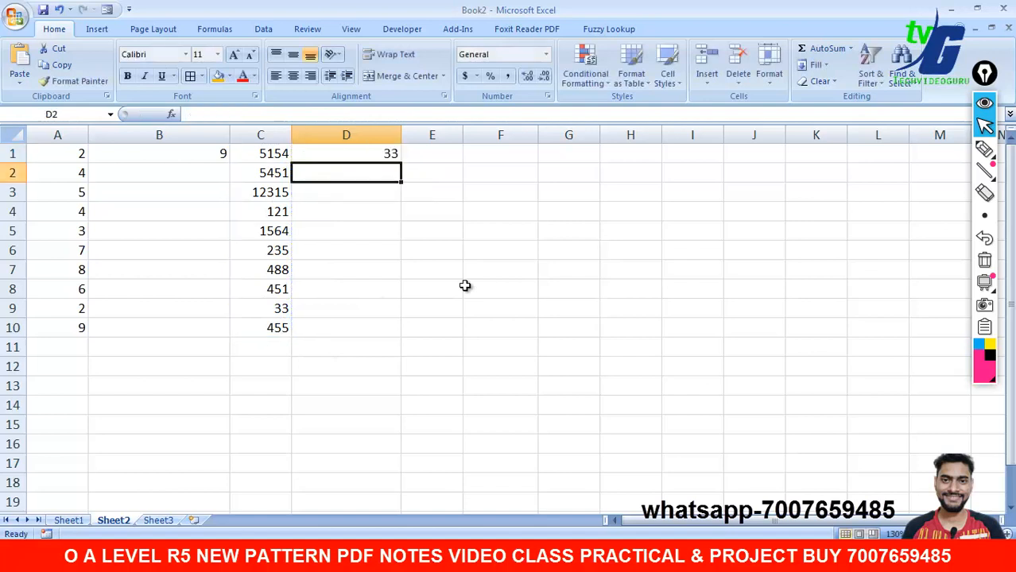
left_click(380, 157)
left_click(276, 309)
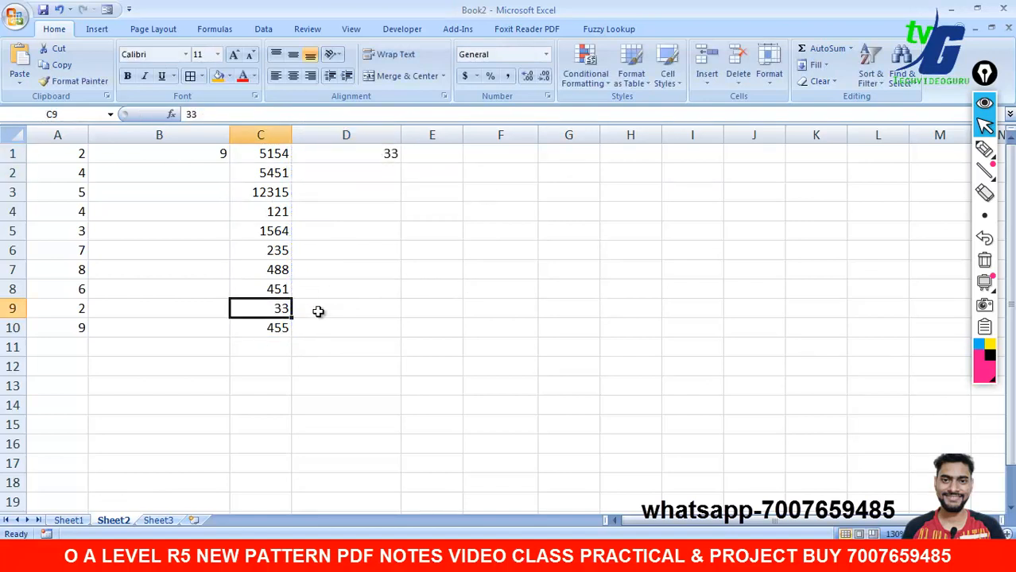
Step: Enter the formula =min(A1:A10) in cell B2 to get the smallest number in column A
left_click_drag(46, 149, 51, 170)
left_click(151, 173)
type("=min(")
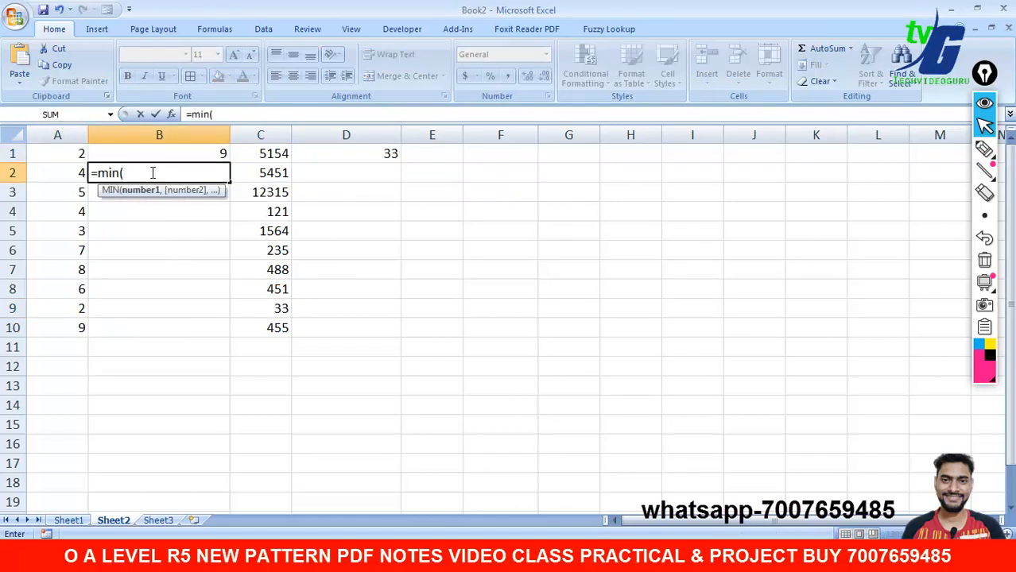
left_click_drag(68, 155, 67, 326)
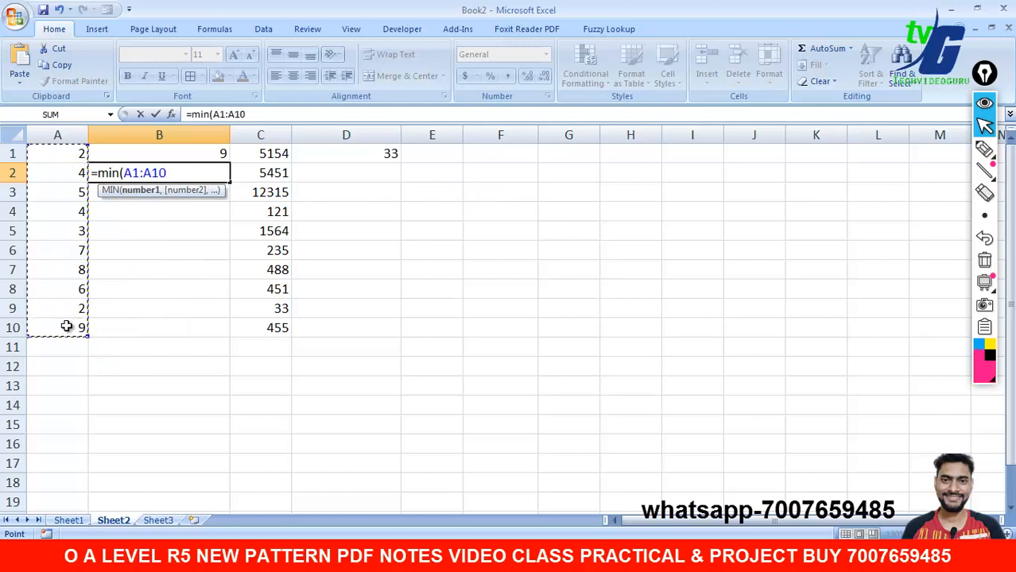
type(")")
key("Return")
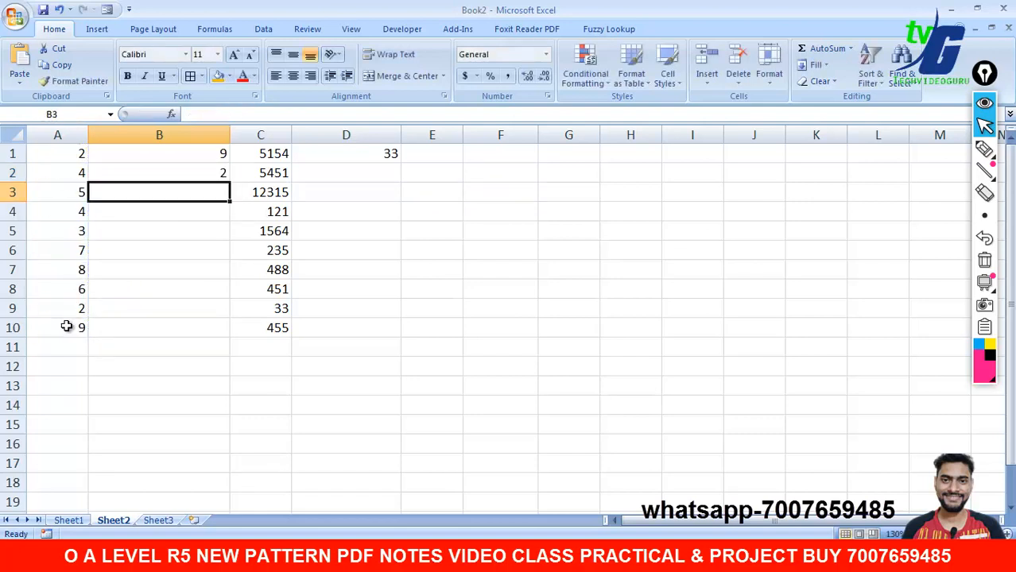
left_click(70, 157)
left_click(61, 319)
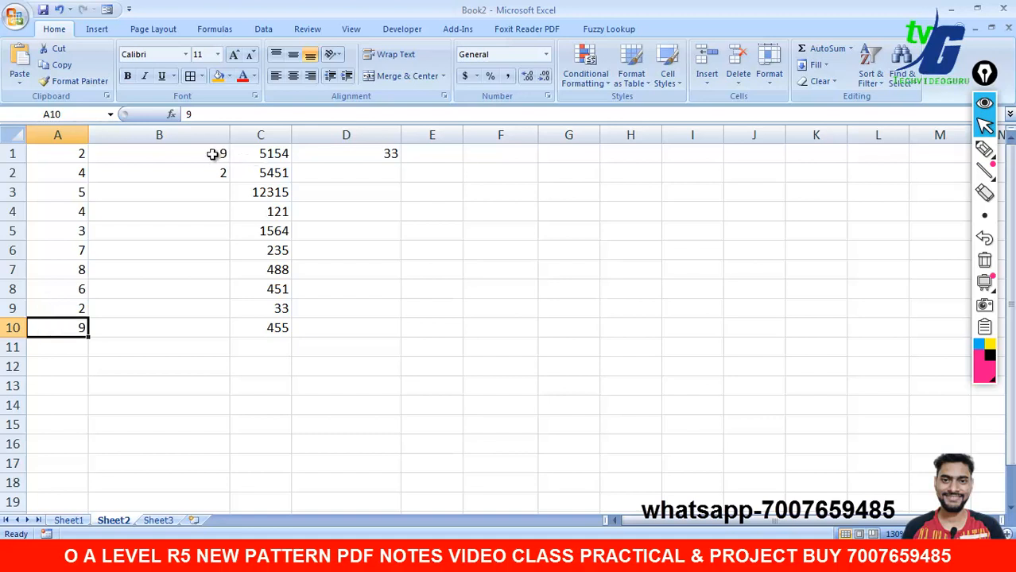
Step: Clear the contents of cells B1 to D10, keeping only the list of numbers in column A
left_click_drag(211, 154, 350, 289)
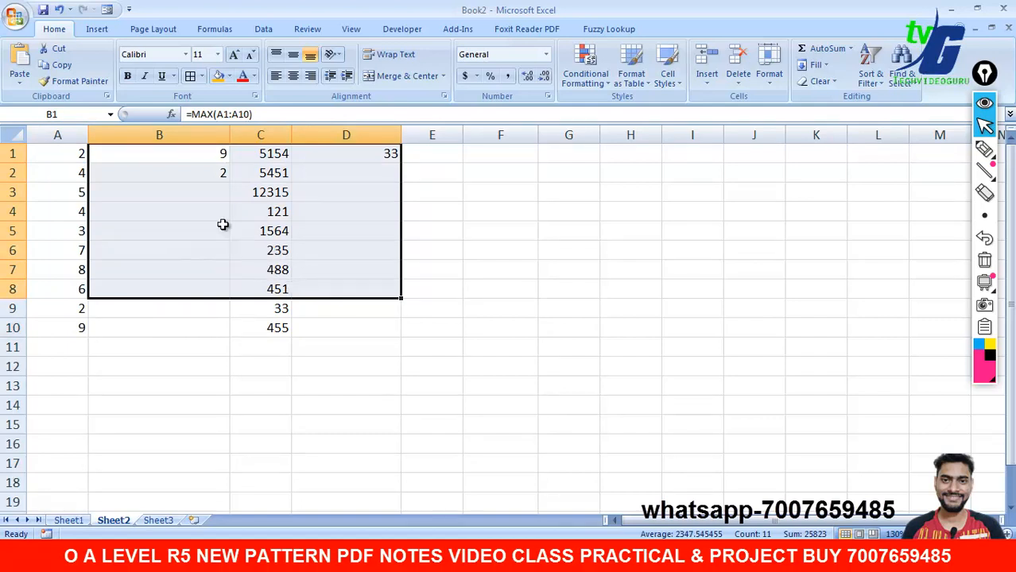
key("Delete")
left_click(211, 277)
left_click_drag(216, 291, 353, 327)
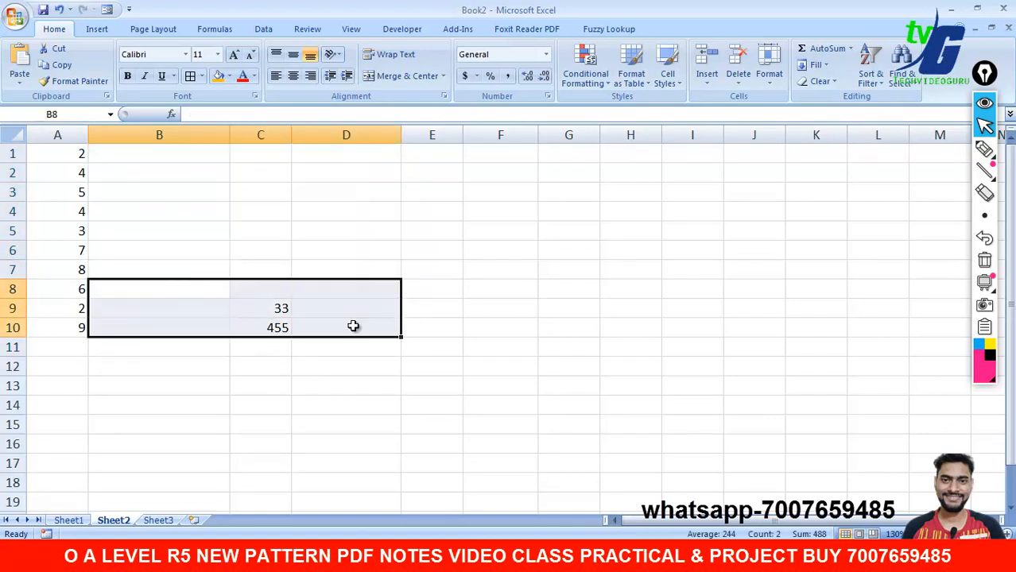
key("Delete")
left_click_drag(68, 156, 75, 321)
left_click(256, 267)
Step: Enter the formula =if(A1>4,"yes","no") in cell B1 to test whether the number in A1 is greater than 4
left_click(182, 157)
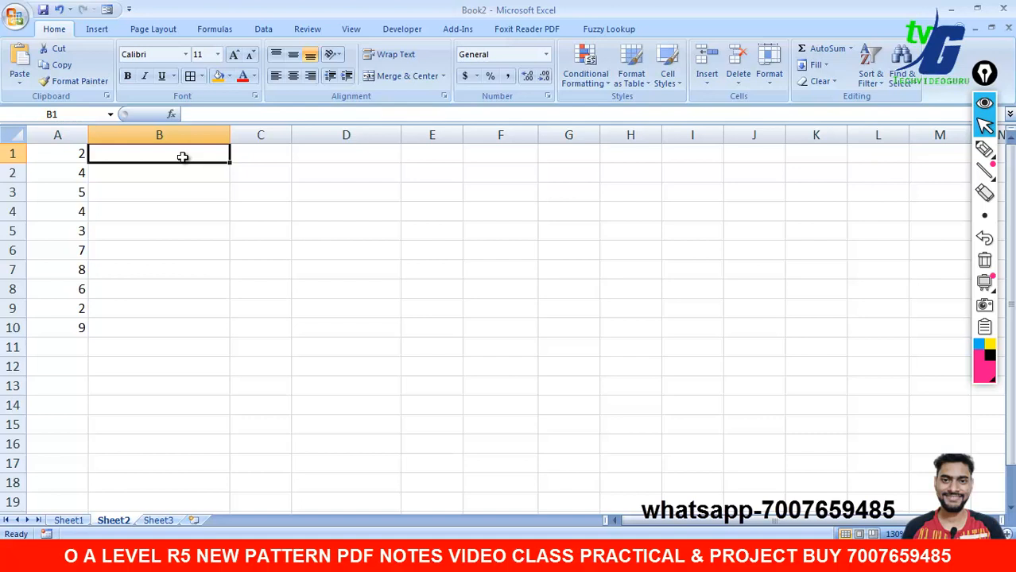
type("=if")
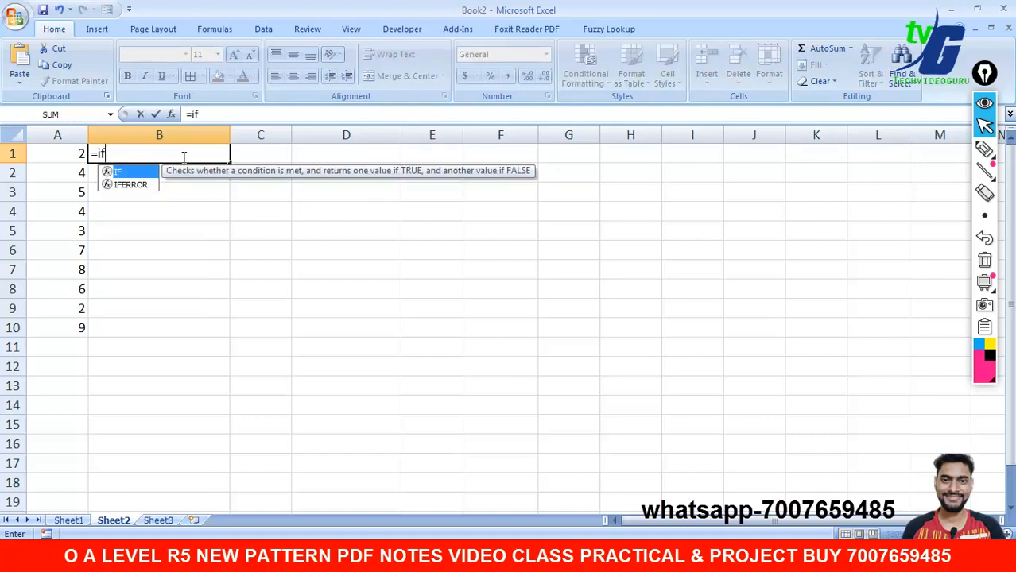
type("(")
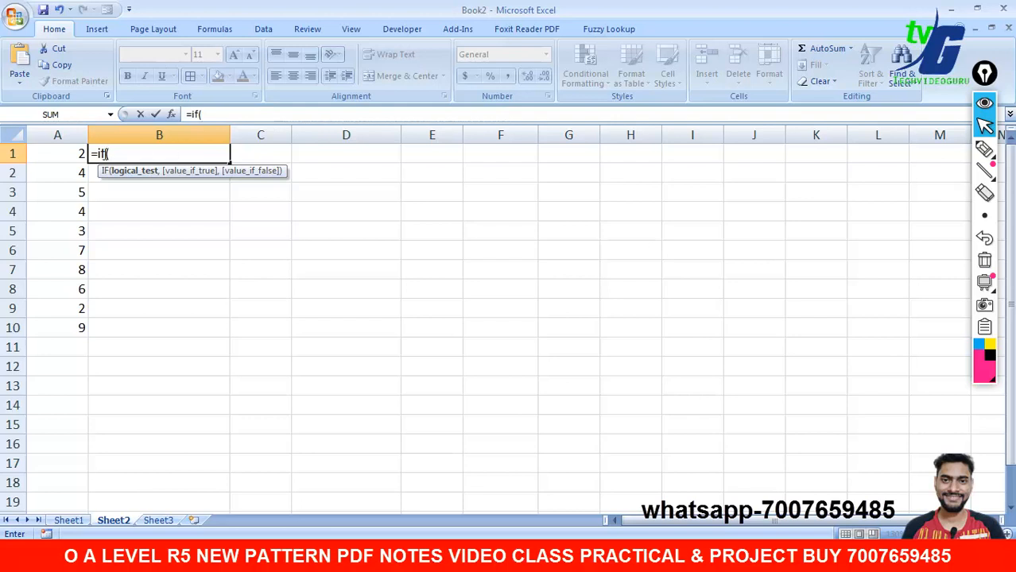
left_click(68, 152)
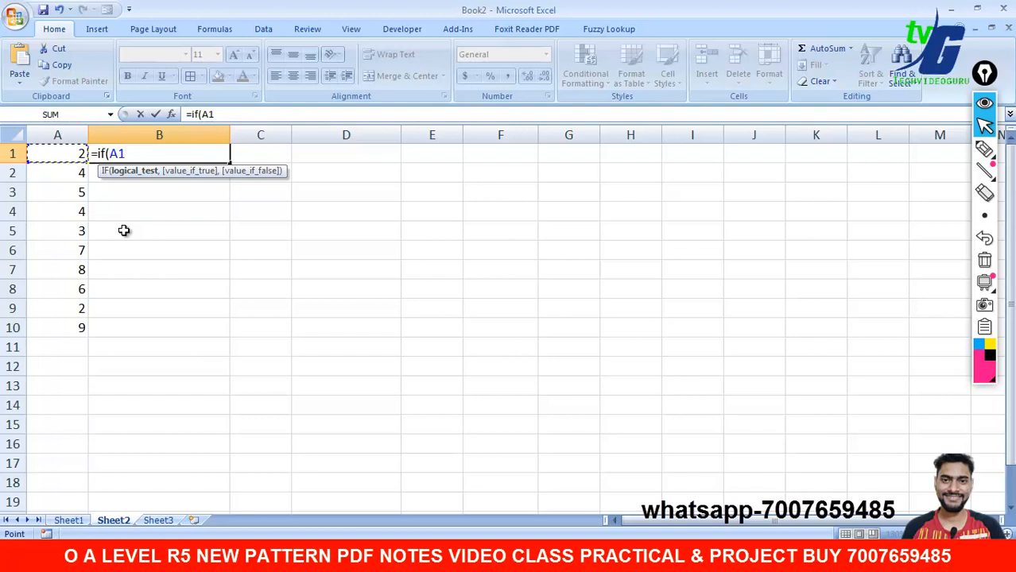
type(">")
type("4")
type(",")
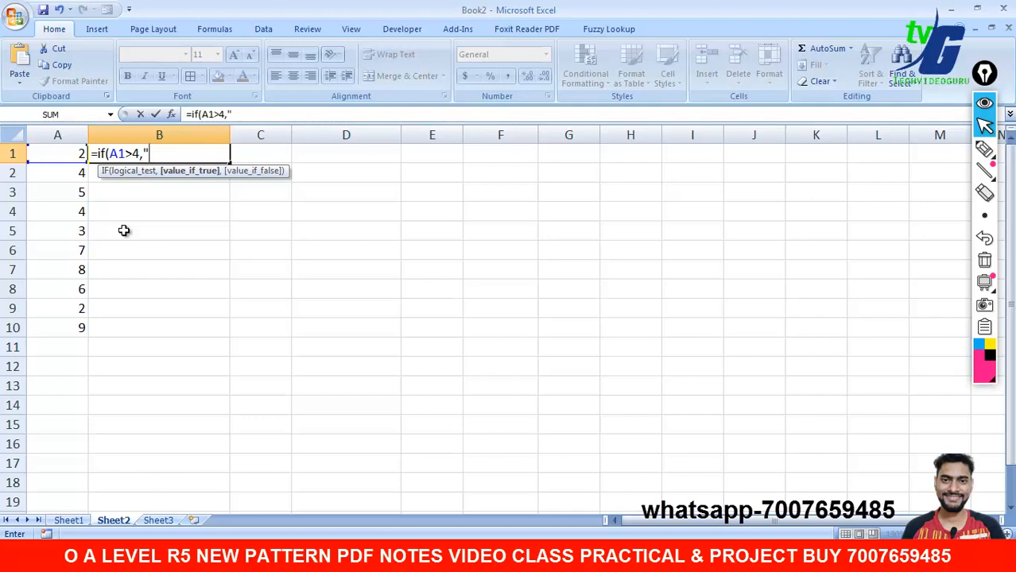
type("yes\"")
type(",\"no")
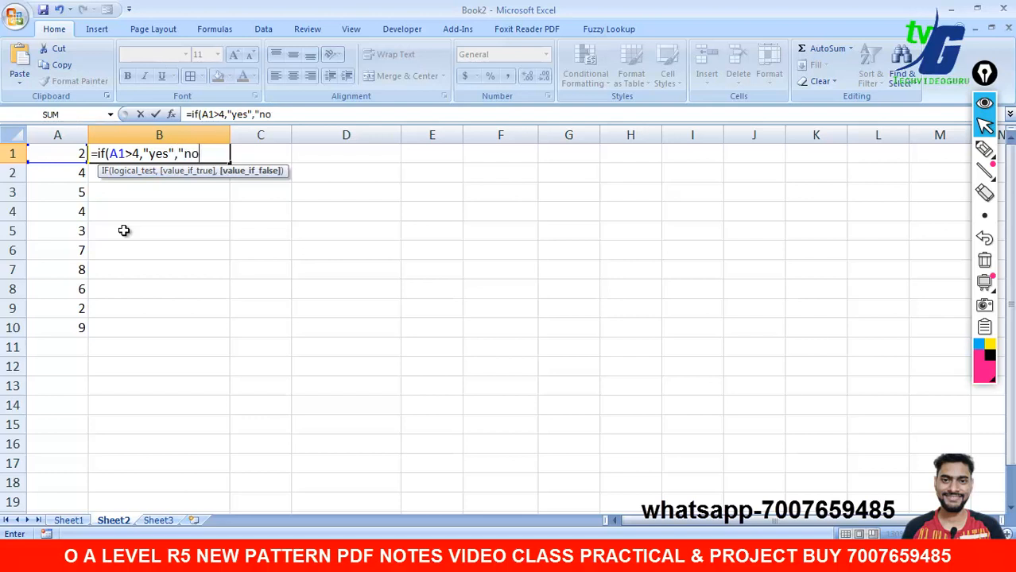
type("\")")
key("Return")
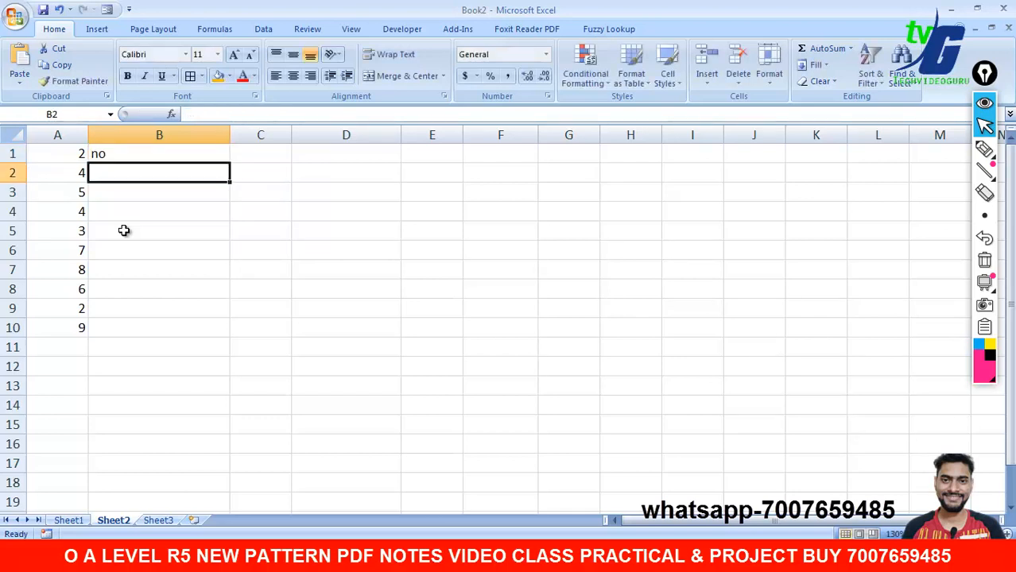
Step: Fill the IF formula from cell B1 down to B10
left_click(130, 154)
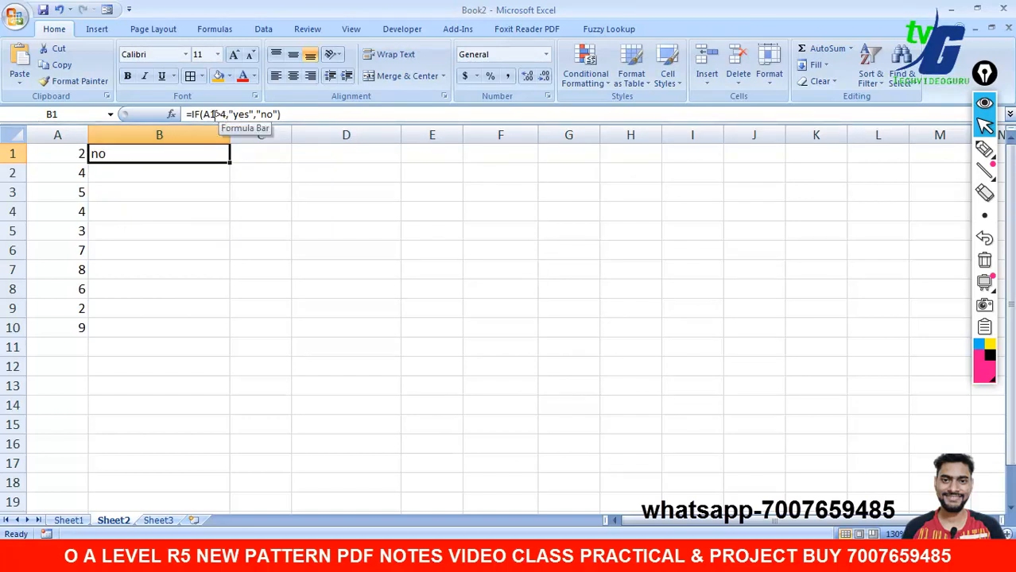
left_click(183, 176)
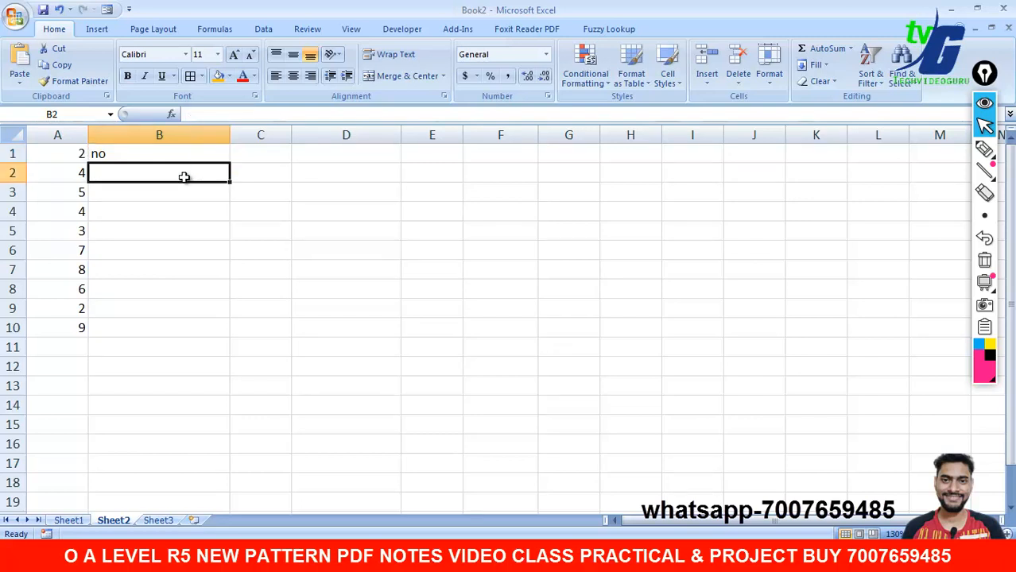
left_click(189, 155)
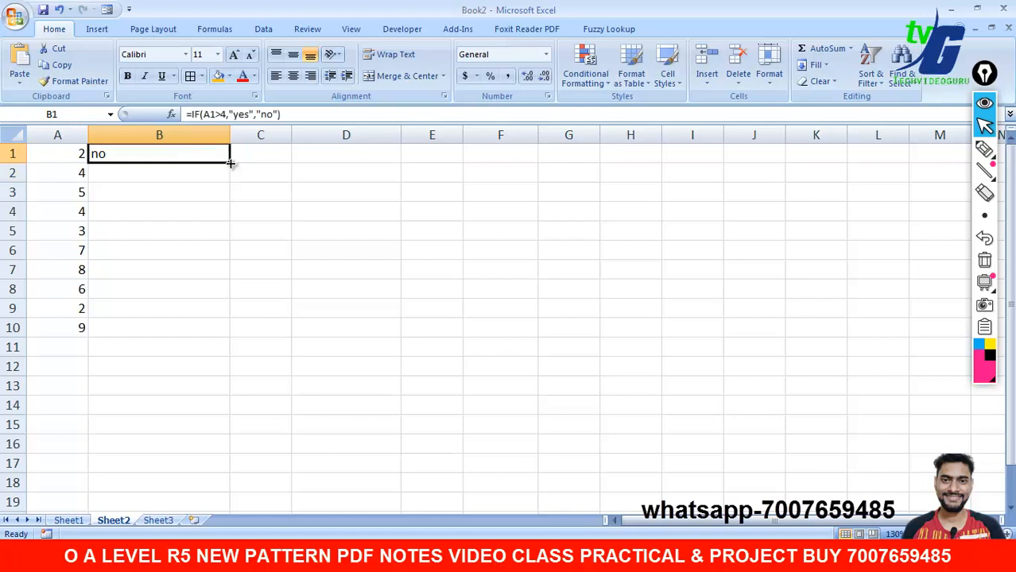
left_click_drag(230, 164, 234, 335)
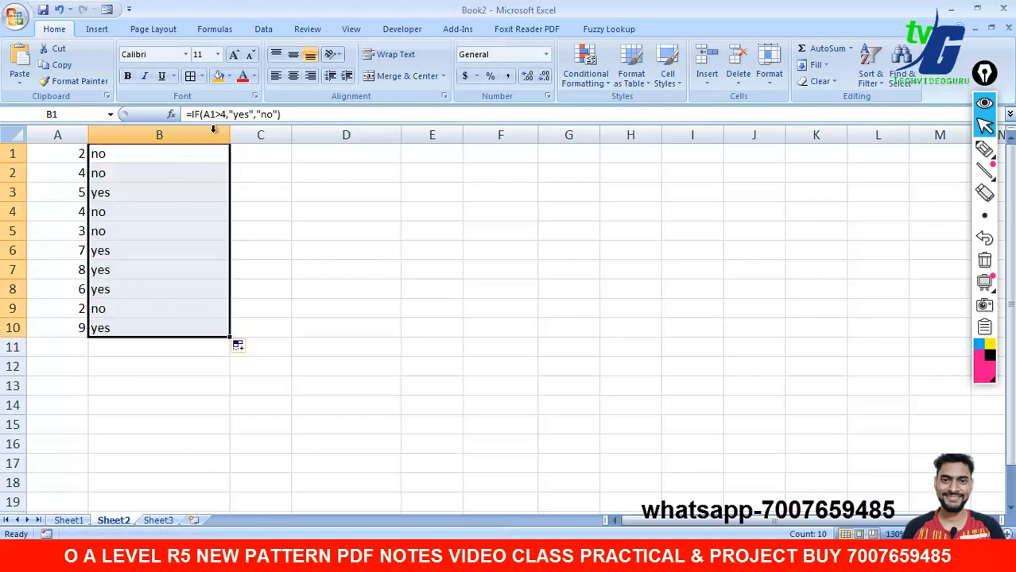
Step: Examine the filled IF formulas in cells B3, B4 and B10 against the numbers in column A
left_click(181, 216)
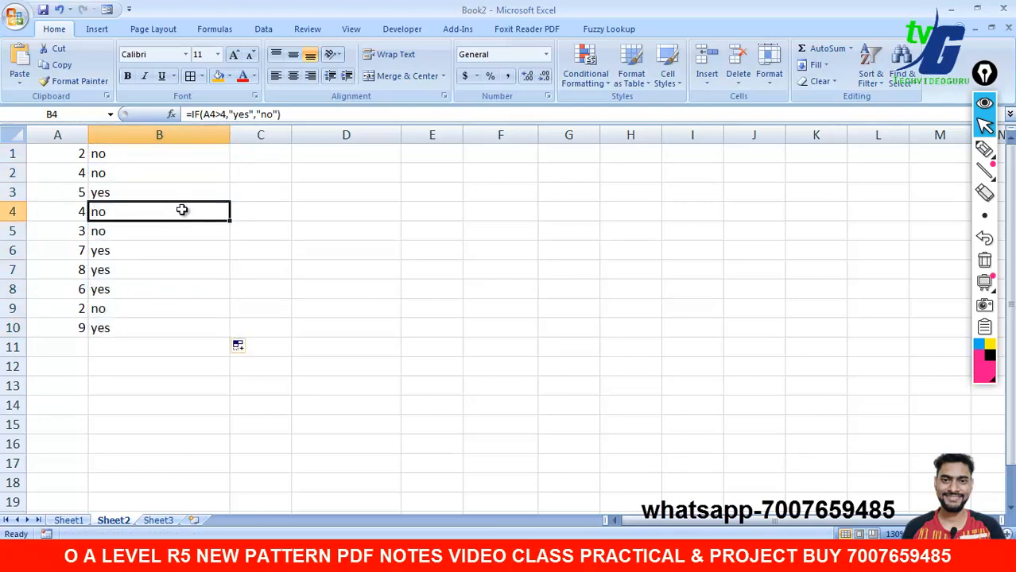
left_click(186, 199)
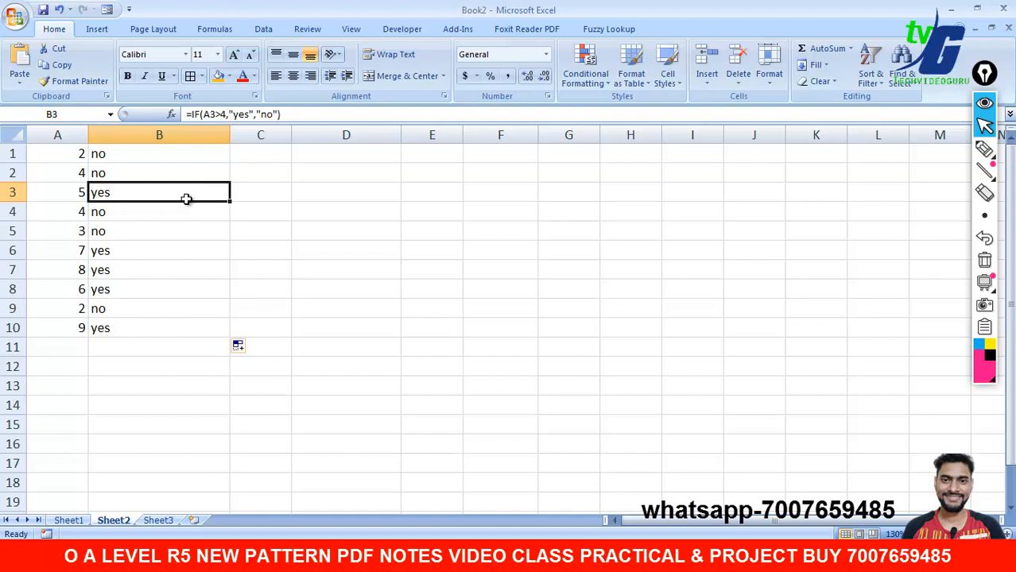
left_click(79, 195)
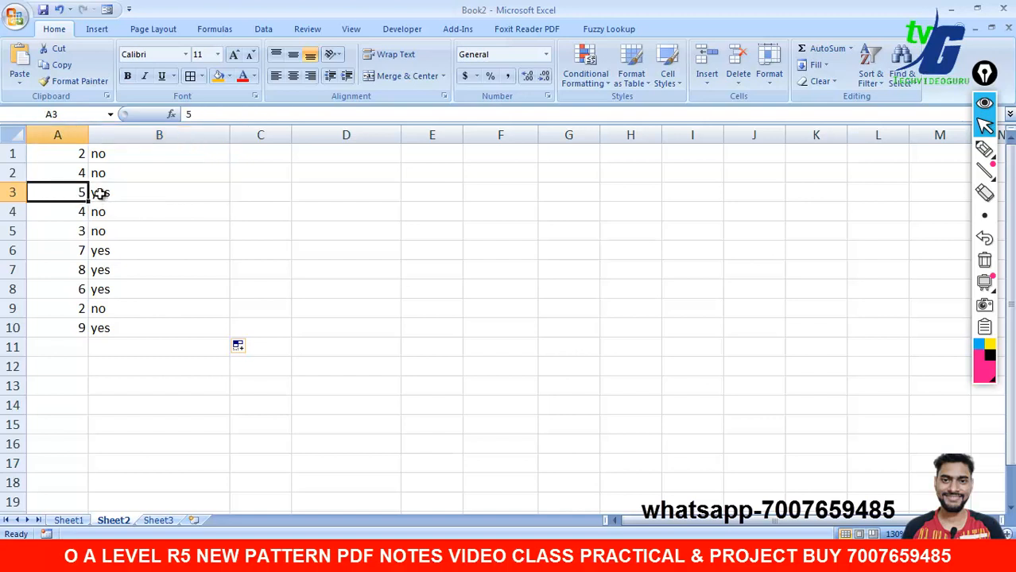
left_click(97, 193)
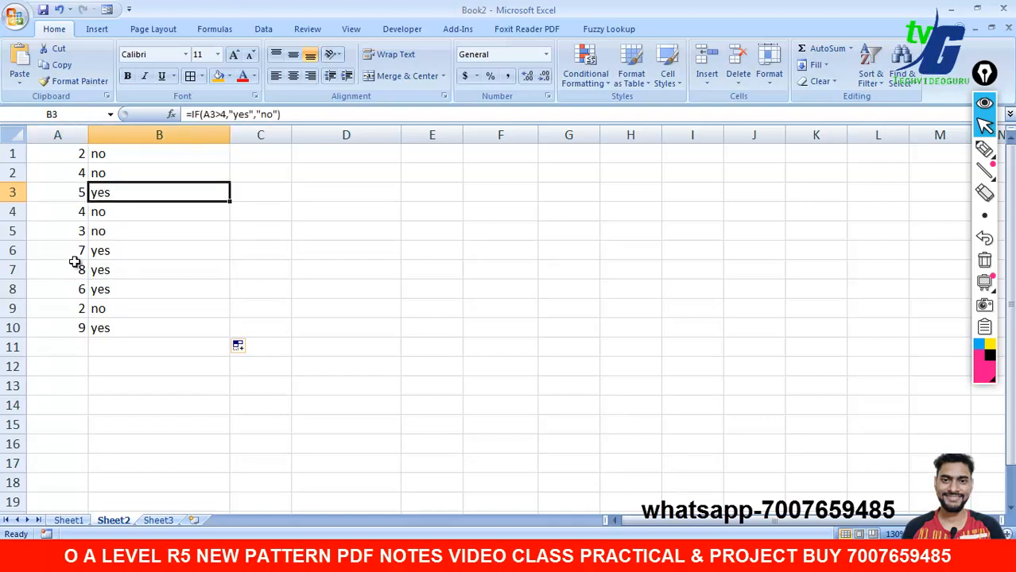
left_click(81, 330)
left_click(143, 330)
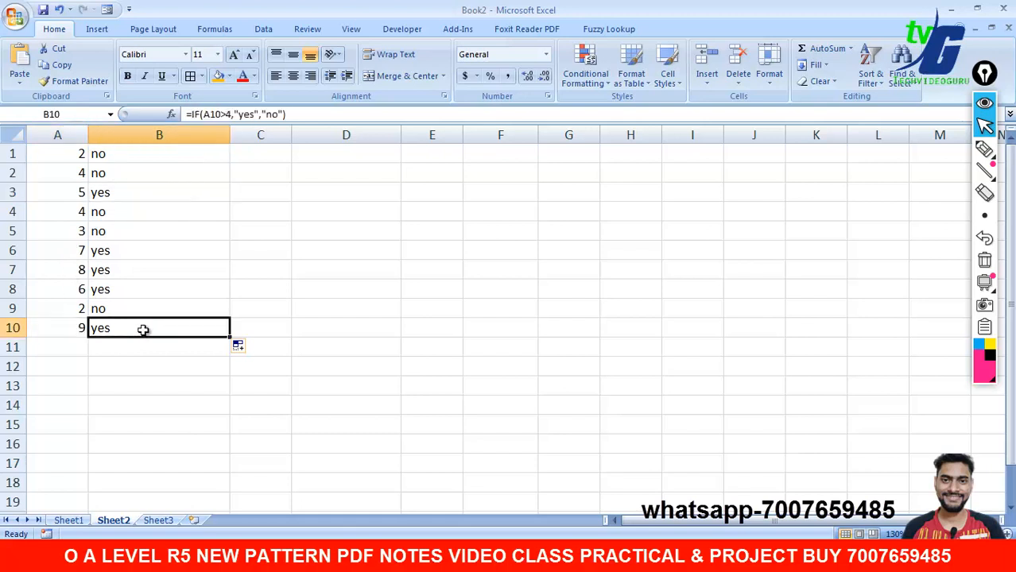
left_click(226, 114)
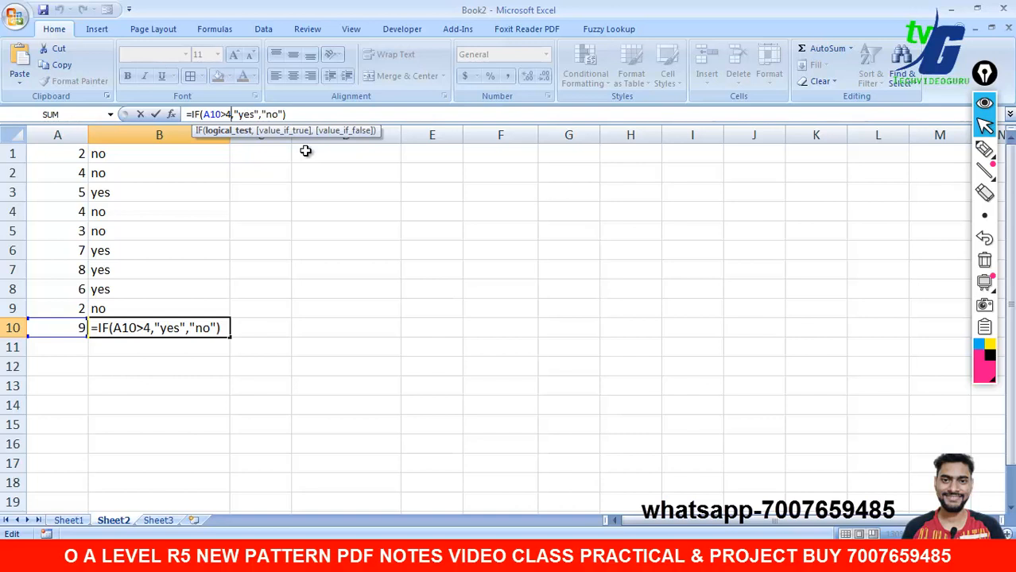
Step: Clear the numbers and IF results from cells A1 to B10
left_click_drag(68, 154, 157, 327)
key("Delete")
left_click(515, 291)
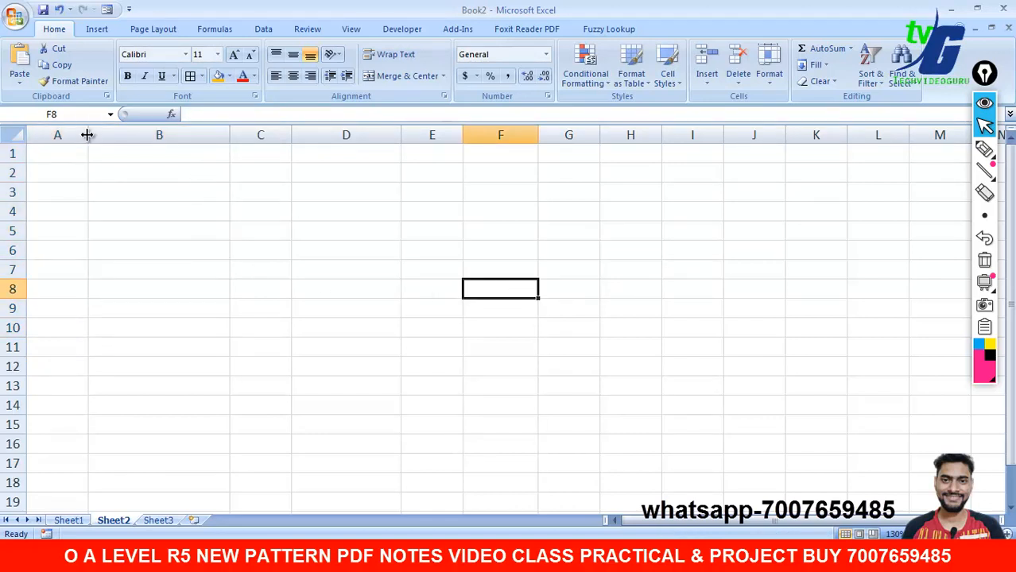
Step: Widen column A and make column B slightly narrower
left_click_drag(87, 132, 122, 141)
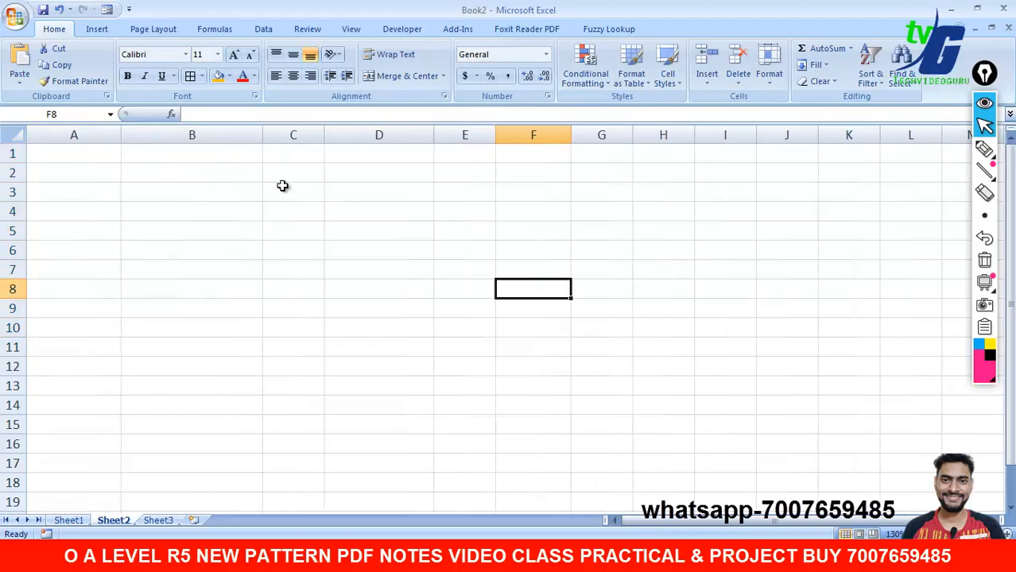
left_click_drag(261, 141, 239, 141)
left_click(320, 207)
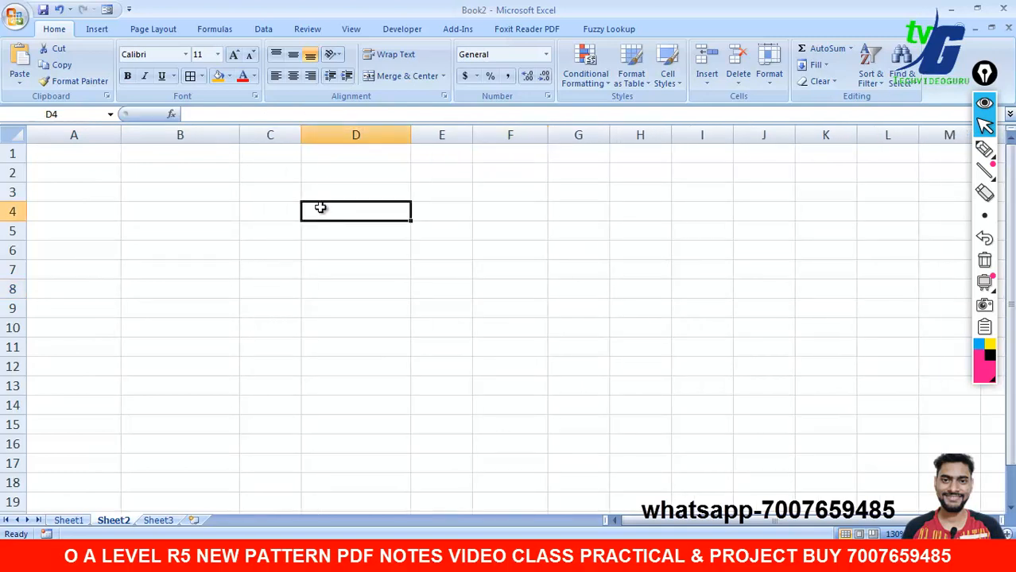
Step: Enter "first" in cell A1 and "name" in cell B1
left_click(176, 557)
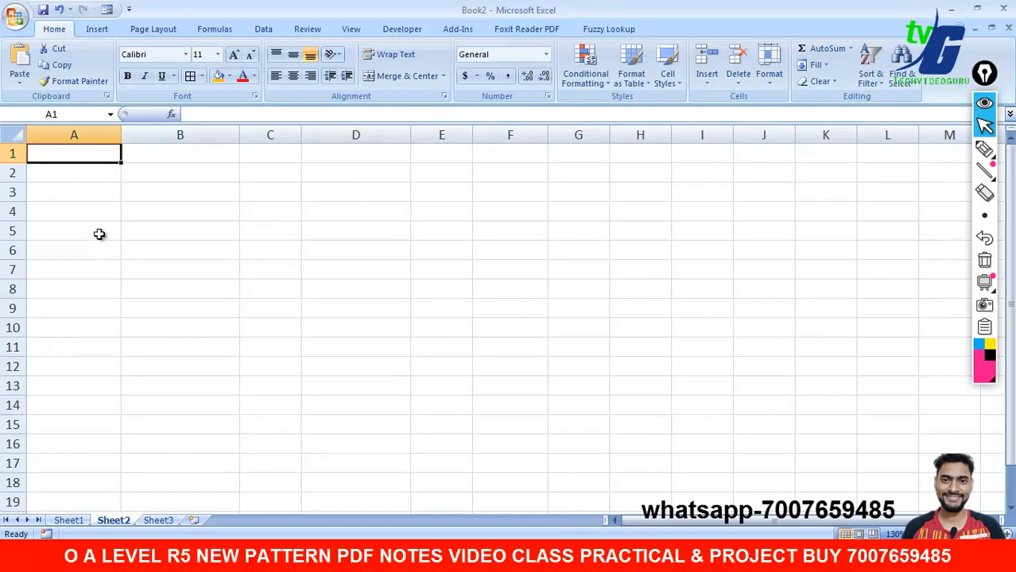
type("first")
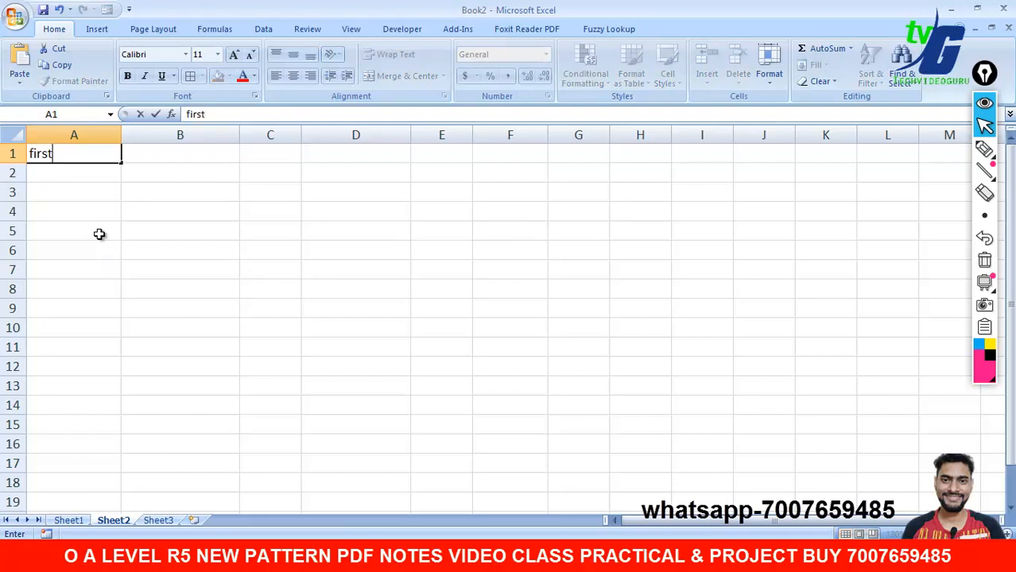
key("Tab")
type("n")
key("BackSpace")
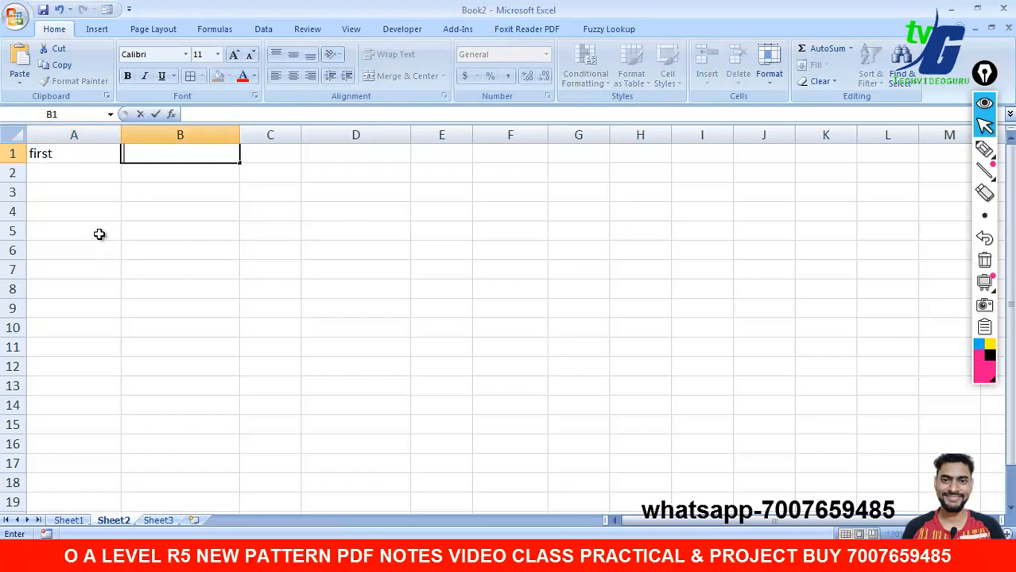
type("name")
key("Return")
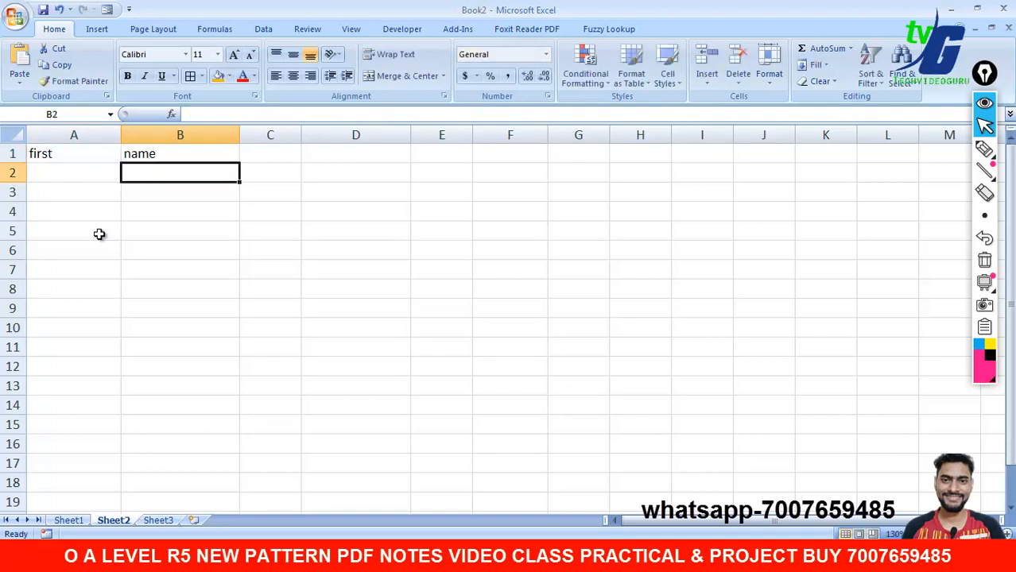
Step: Complete the headings to read "first name" in A1 and "last name" in B1
left_click(138, 154)
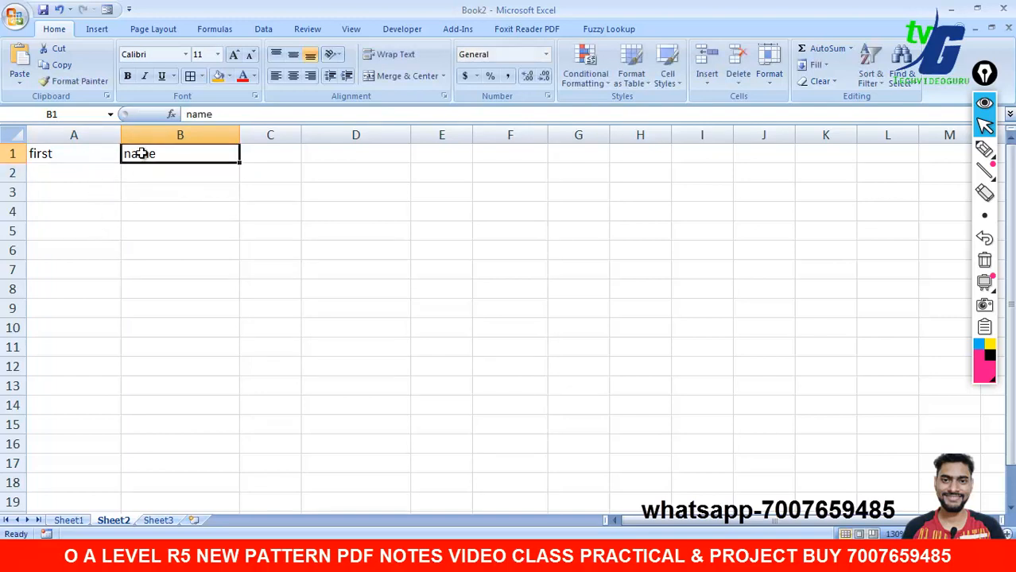
left_click(93, 148)
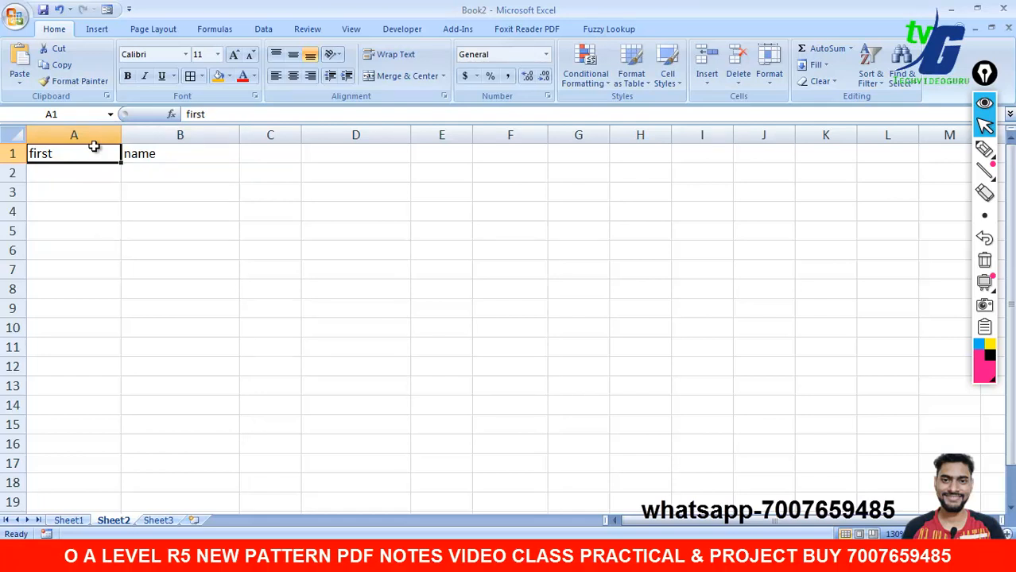
double_click(94, 149)
type("na")
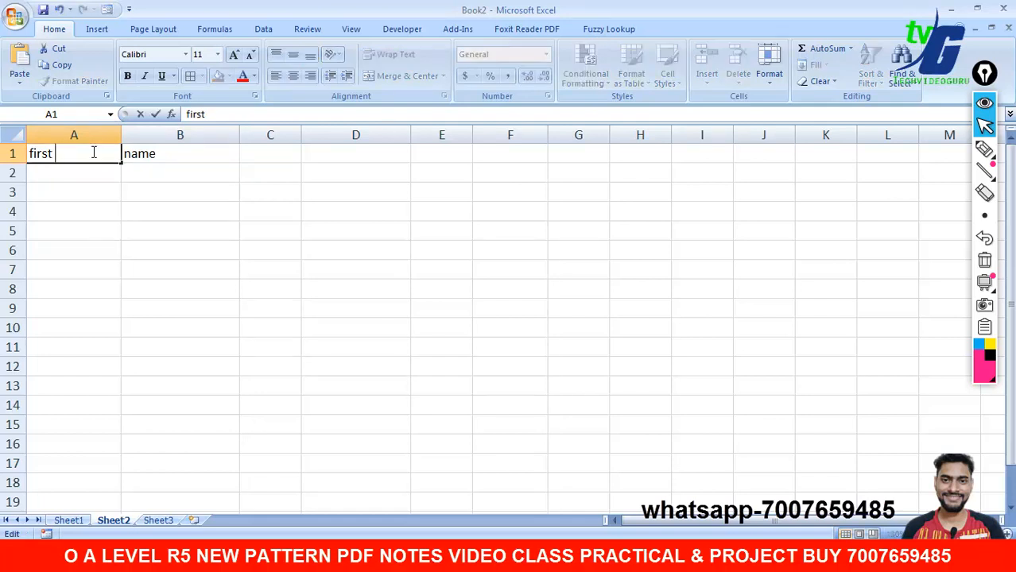
type("me")
double_click(135, 153)
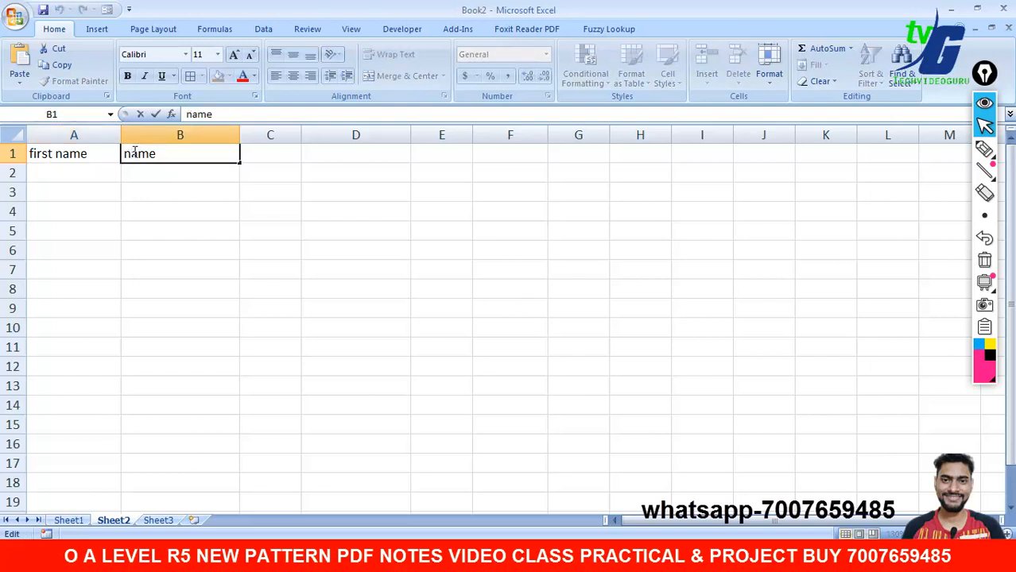
type("last")
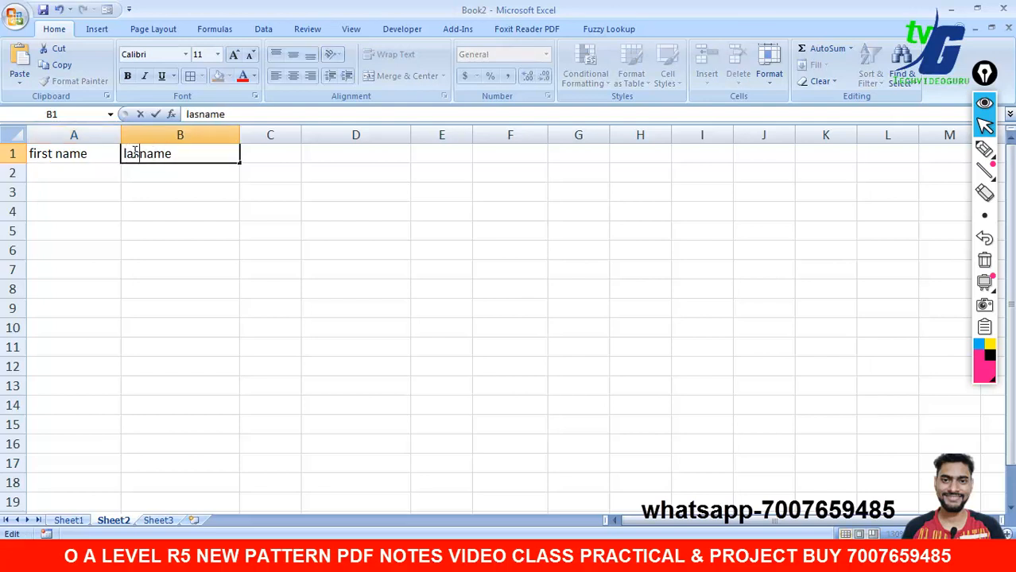
Step: Enter the first person's first name in A2 and last name in B2
left_click(83, 173)
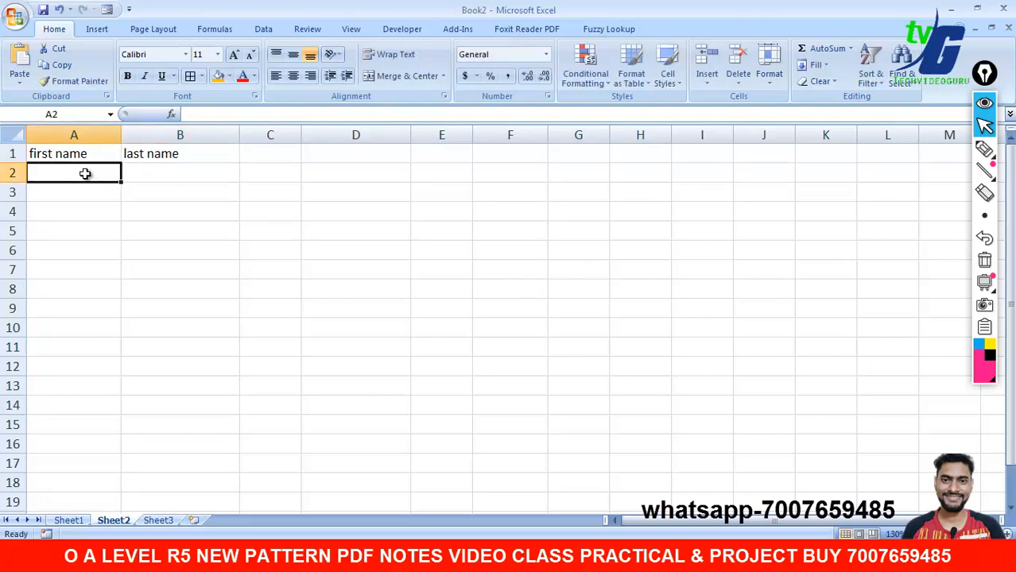
type("raj")
key("Tab")
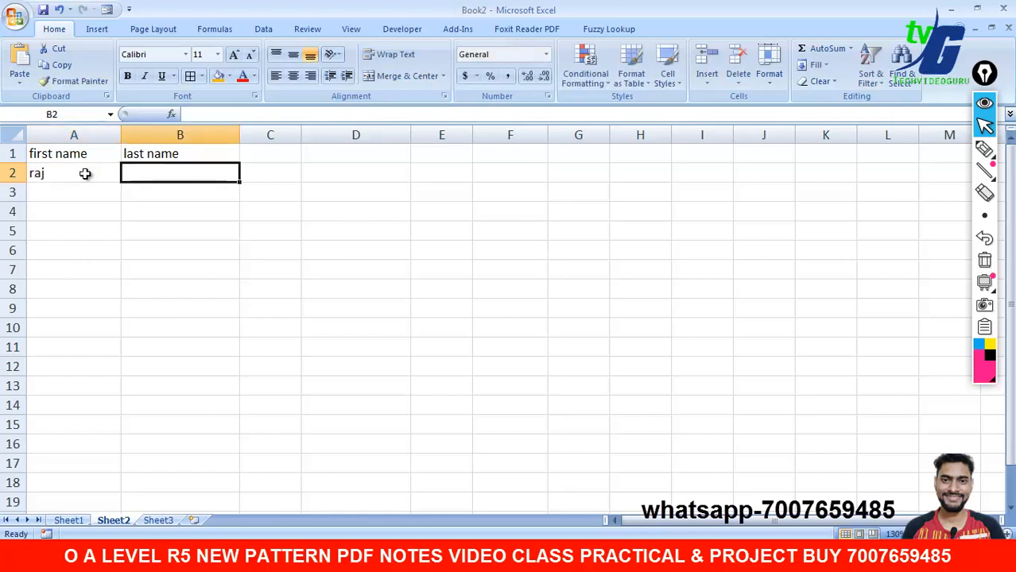
type("kumar")
key("Return")
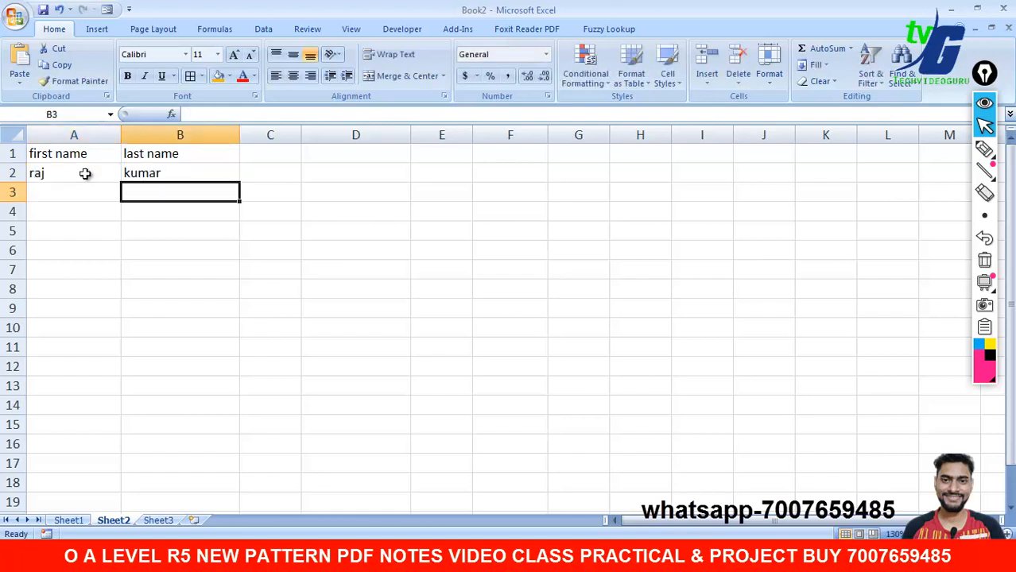
Step: Enter the second person's first name in A3 and last name in B3
key("Left")
type("ram ")
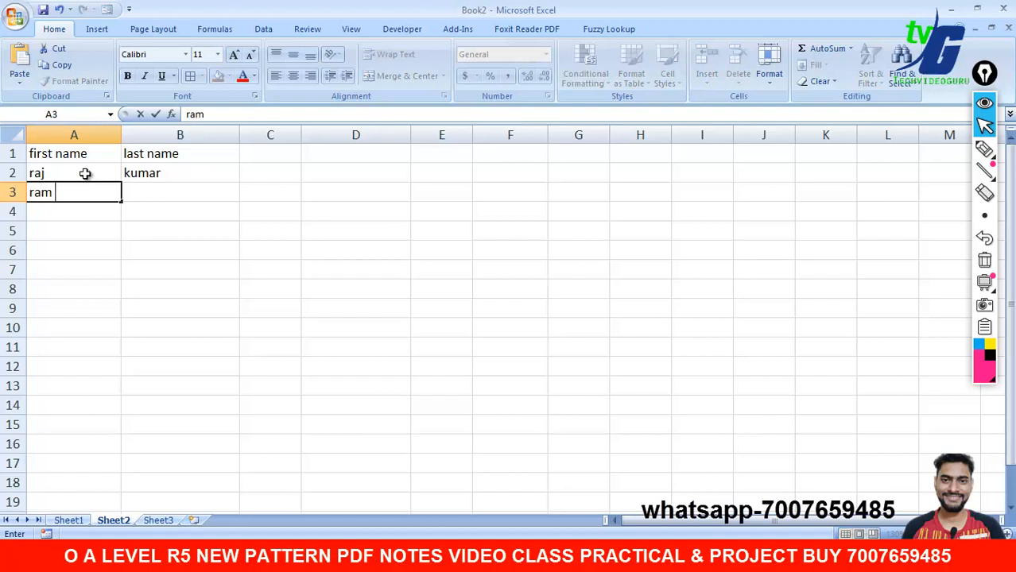
type("kishone")
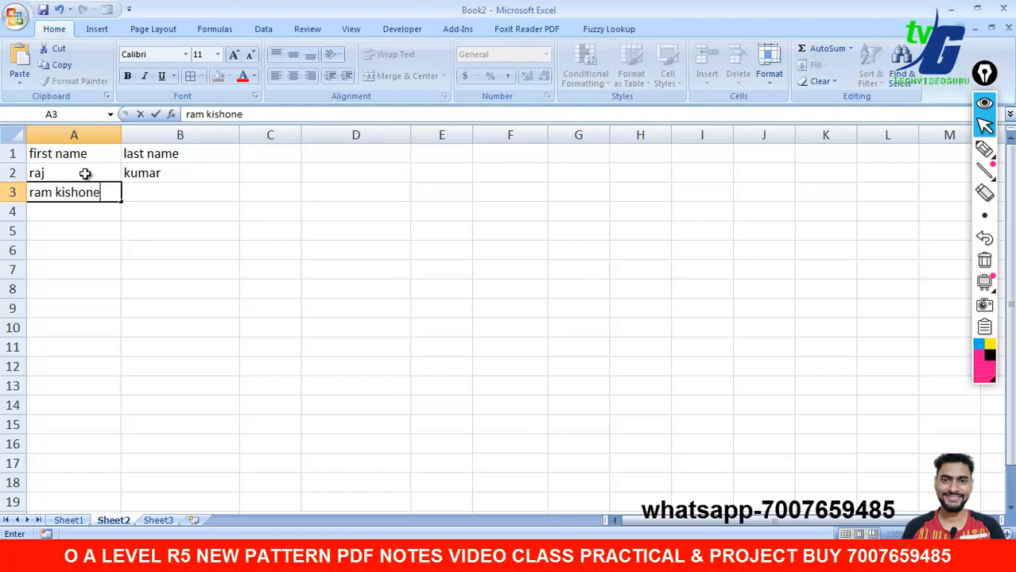
key("BackSpace")
key("BackSpace")
key("BackSpace")
key("BackSpace")
key("BackSpace")
key("BackSpace")
key("BackSpace")
key("BackSpace")
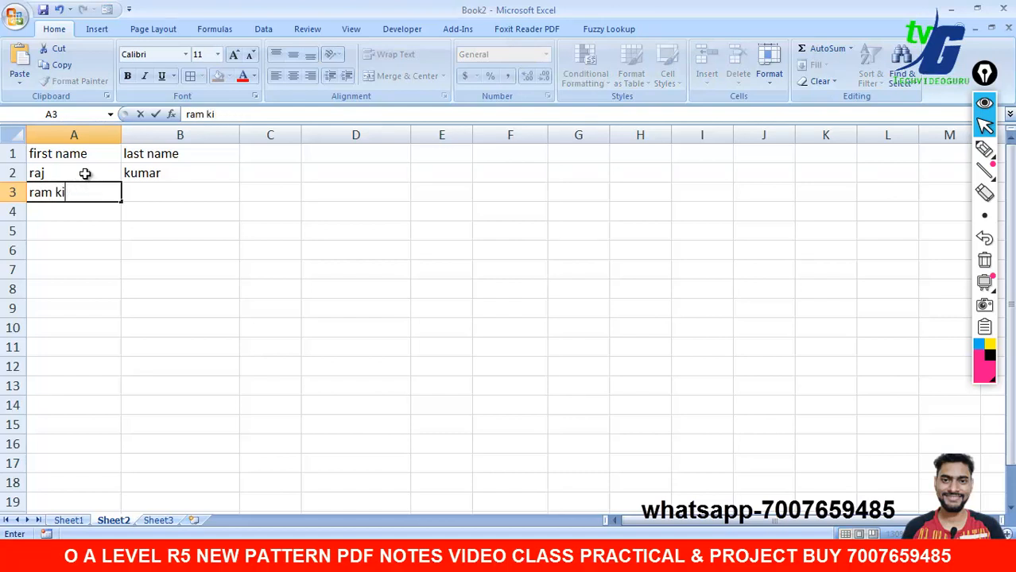
key("Return")
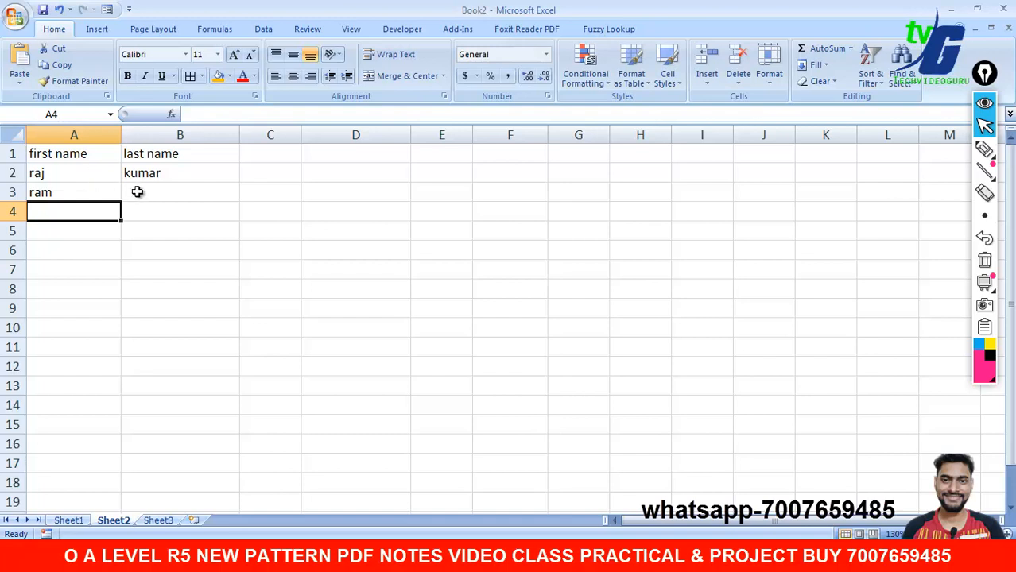
left_click(140, 191)
type("singh")
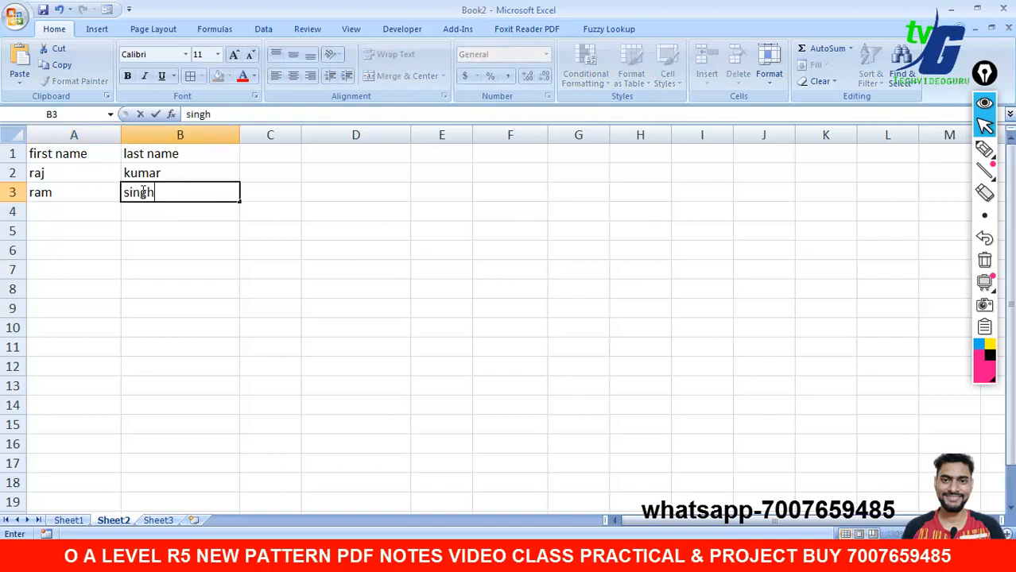
key("Return")
Step: Fill rows 4 and 5 of the list with two more people's first and last names
type("rahul")
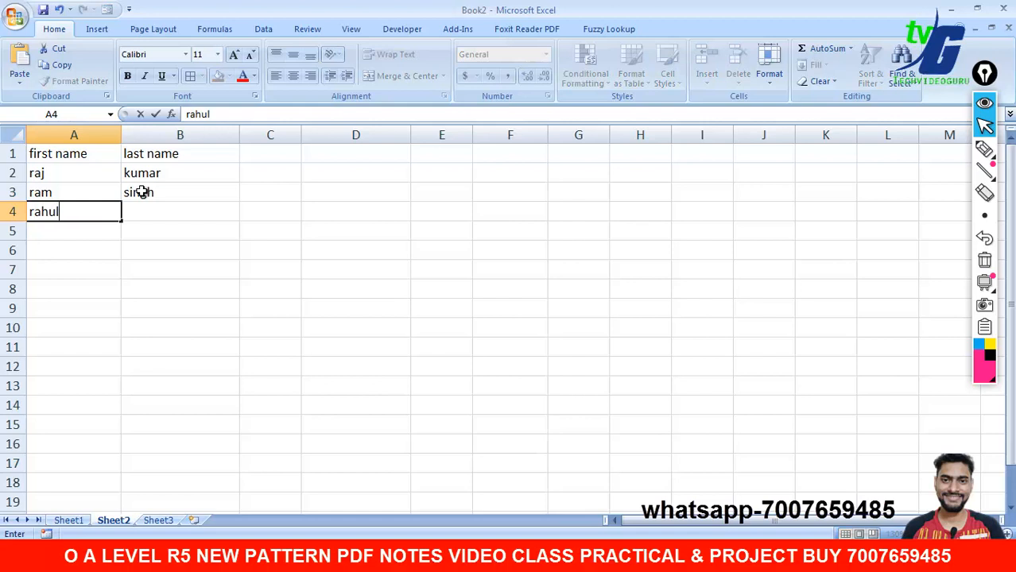
key("Tab")
type("rawat")
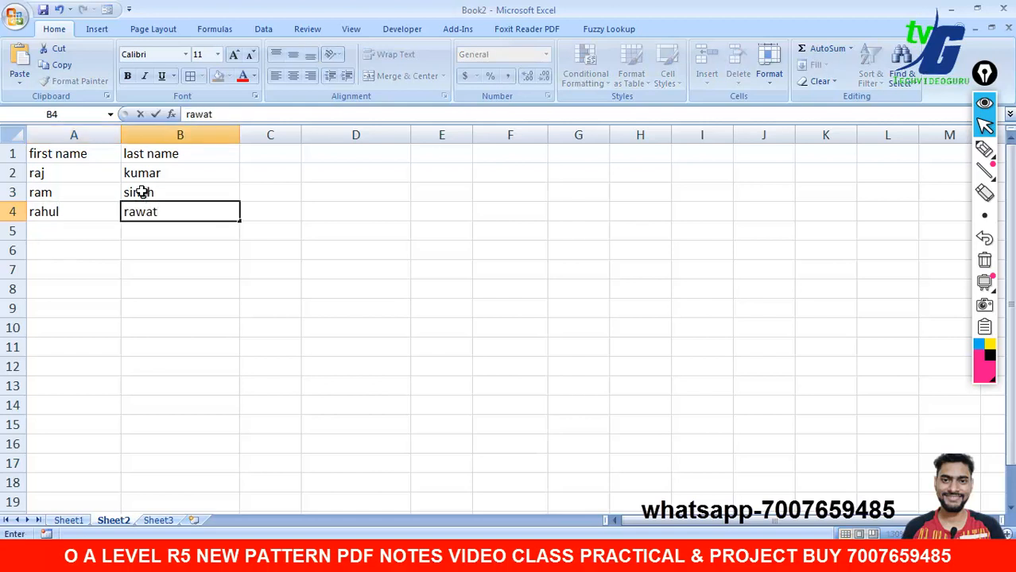
key("Return")
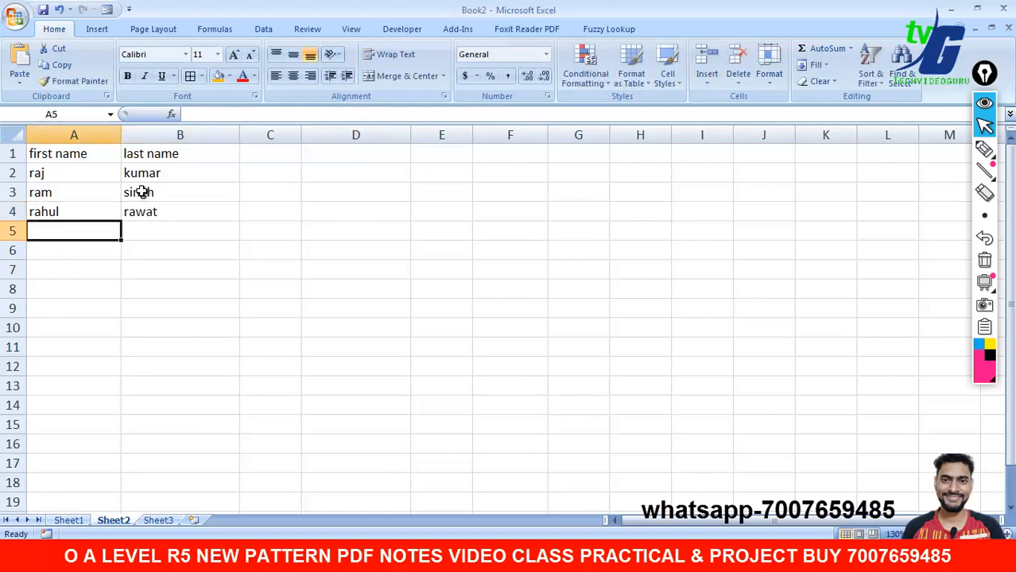
type("raja")
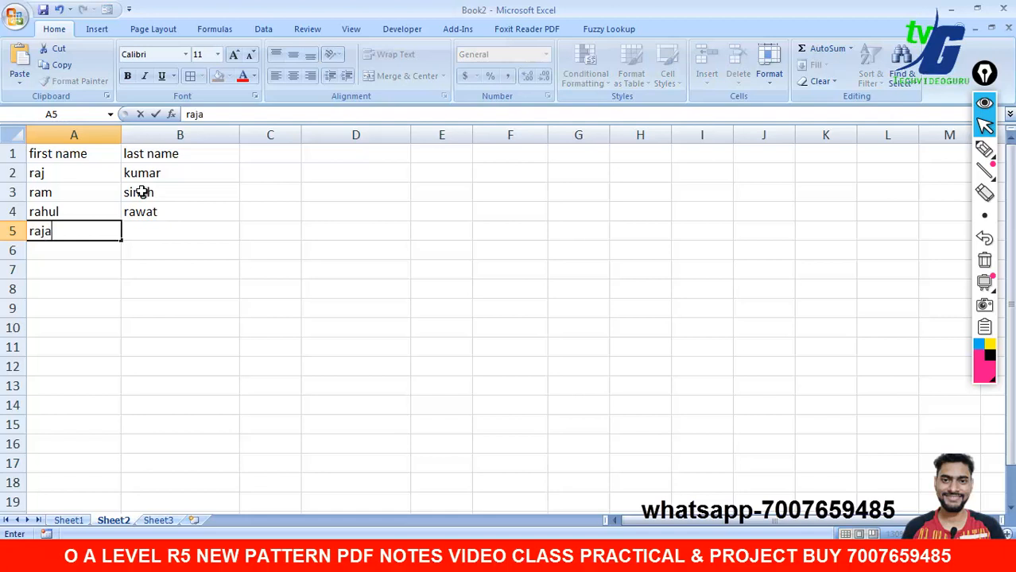
type("t")
key("Tab")
type("sengar")
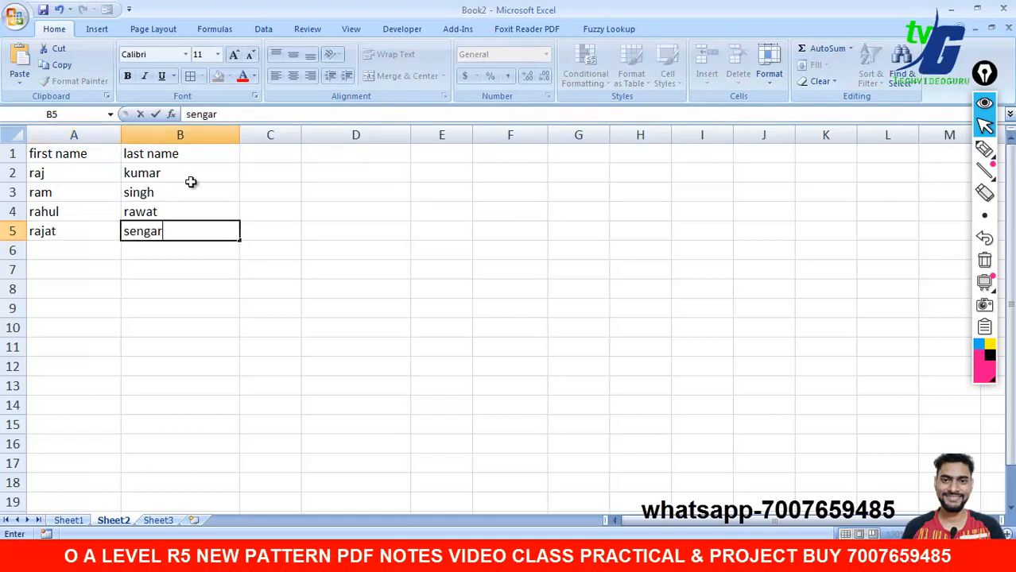
Step: Enter =CONCATENATE(A2:B2) in cell C2 and widen column C
left_click(281, 159)
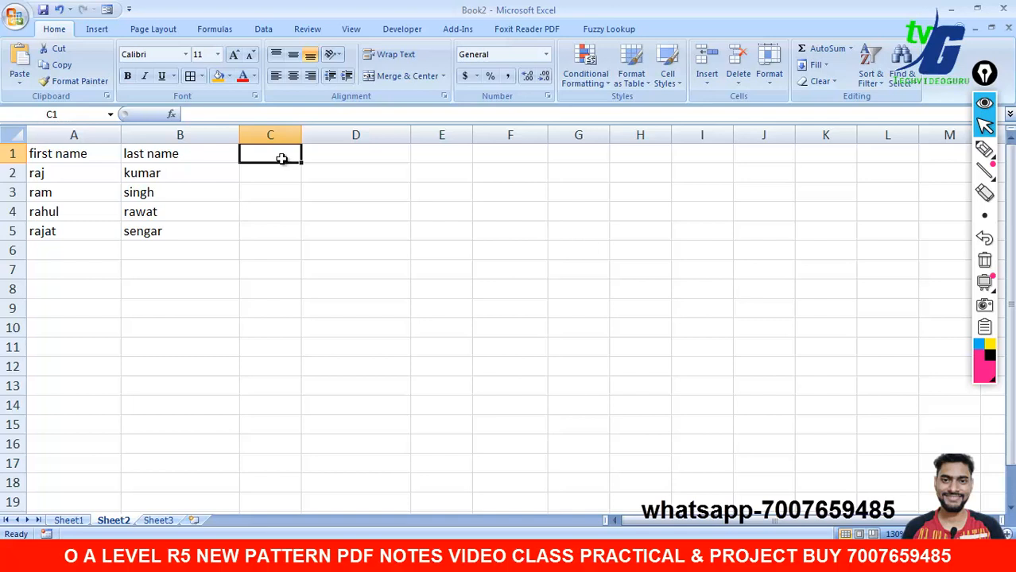
left_click(272, 174)
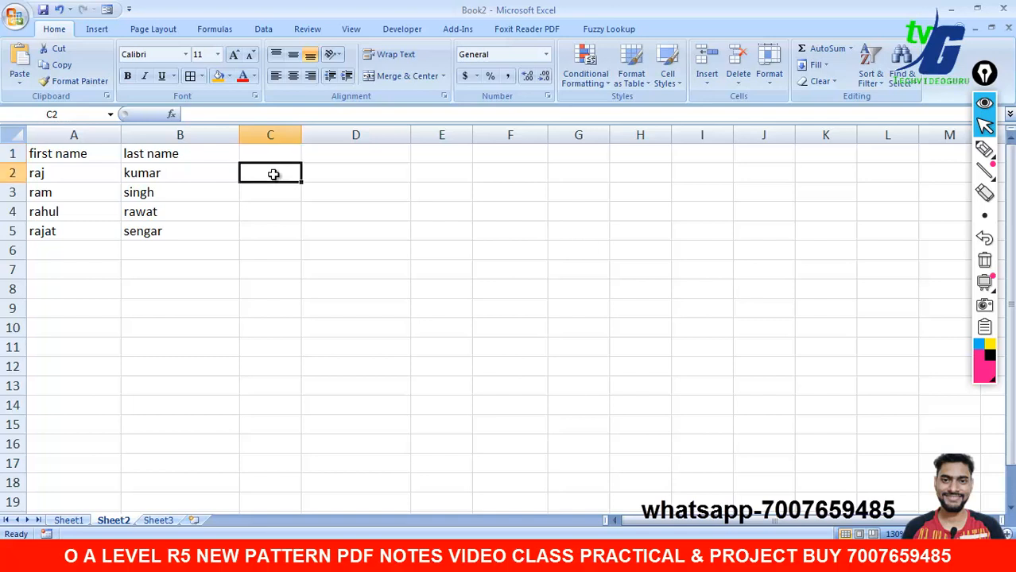
type("=")
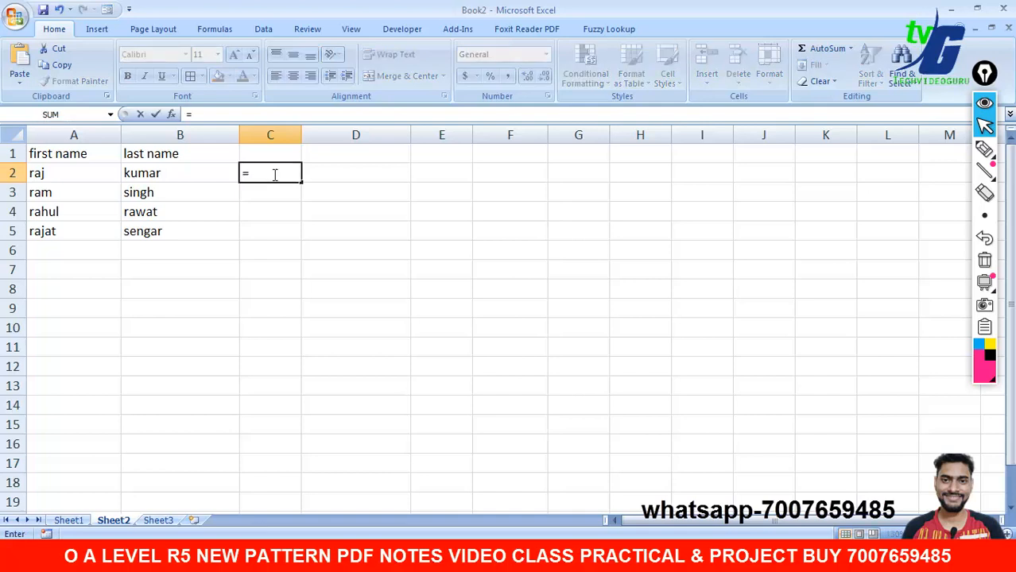
type("con")
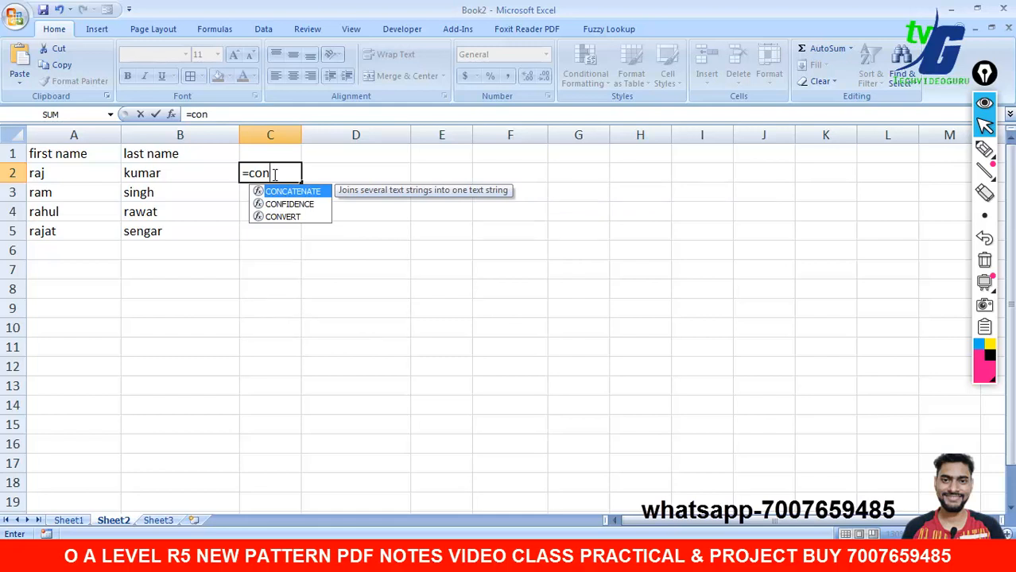
key("Tab")
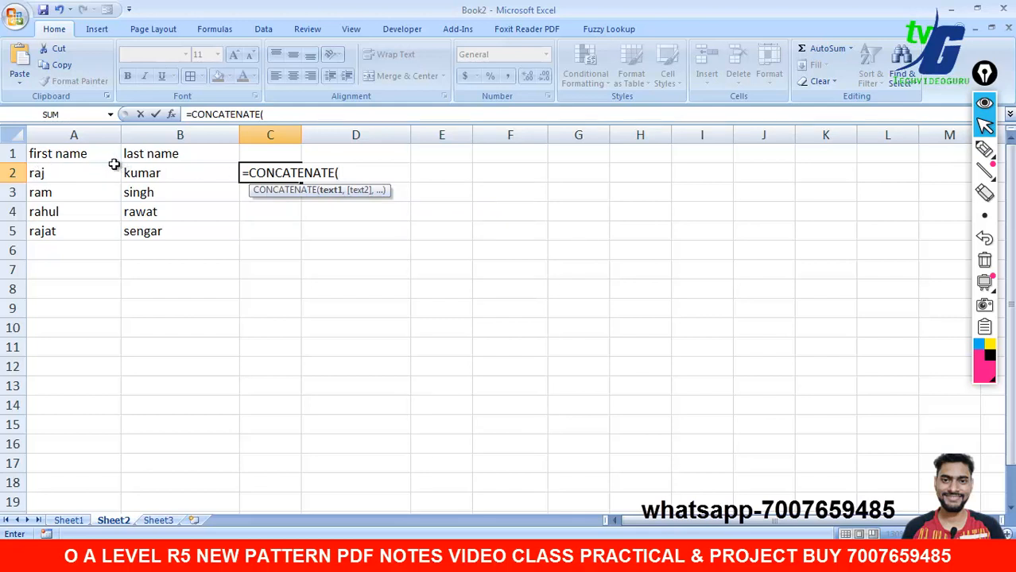
left_click(45, 173)
left_click_drag(74, 173, 140, 175)
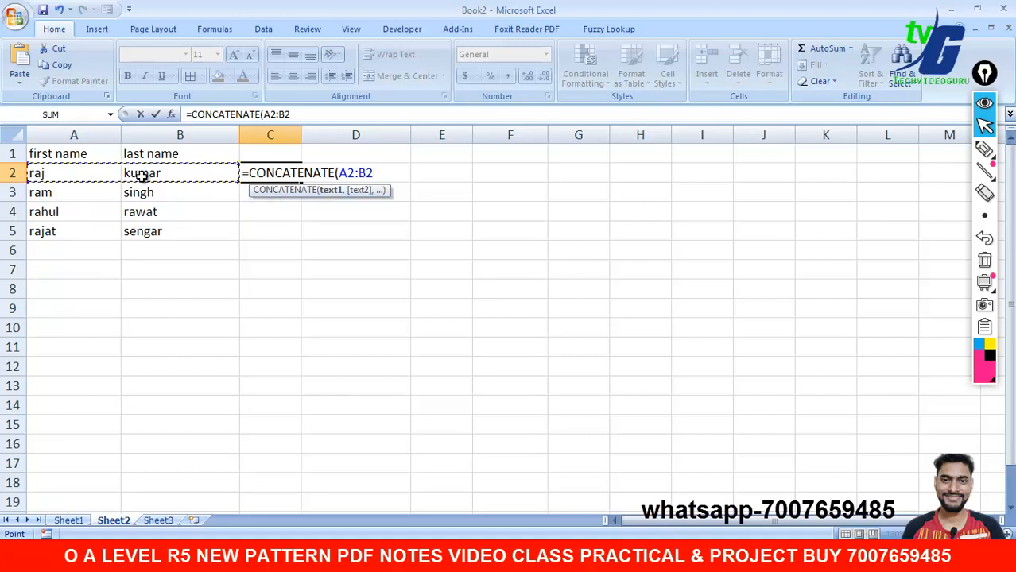
type(")")
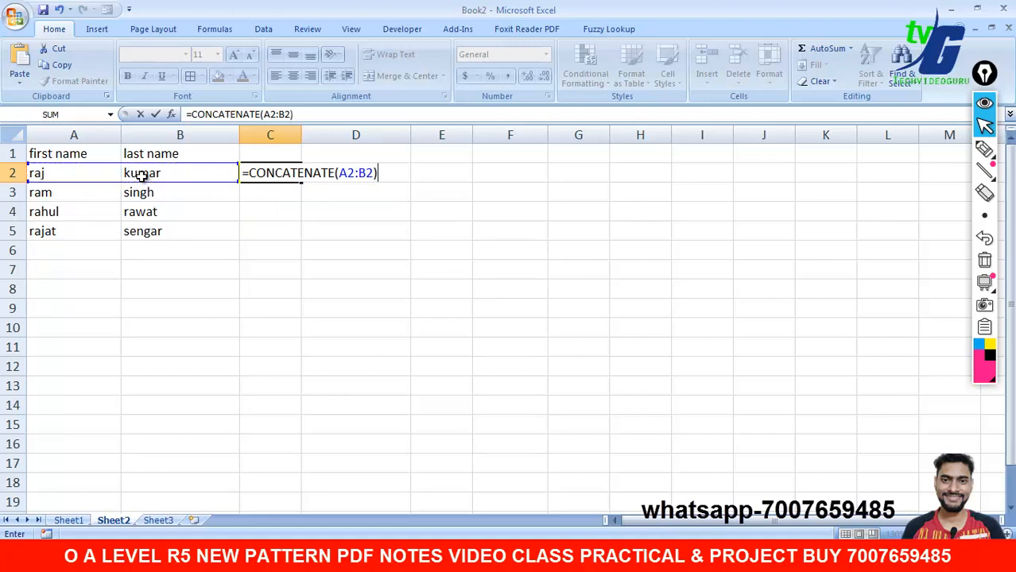
key("Return")
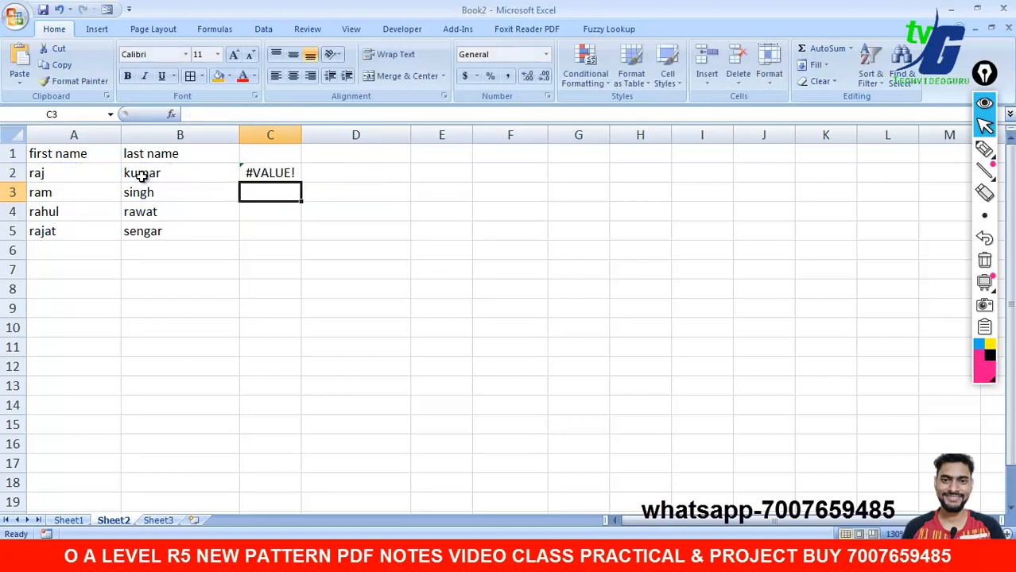
left_click_drag(302, 142, 377, 149)
left_click(331, 170)
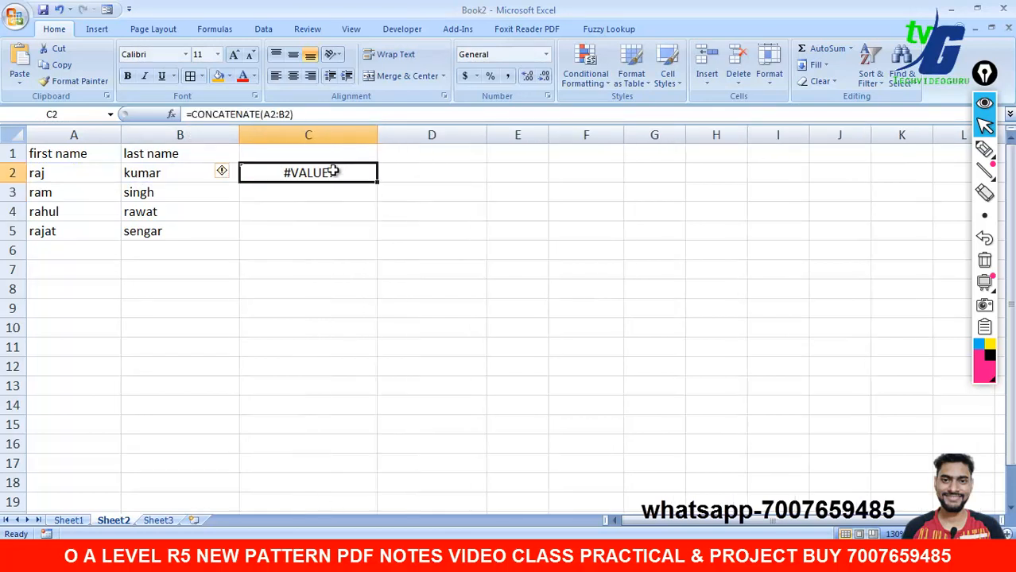
left_click(279, 115)
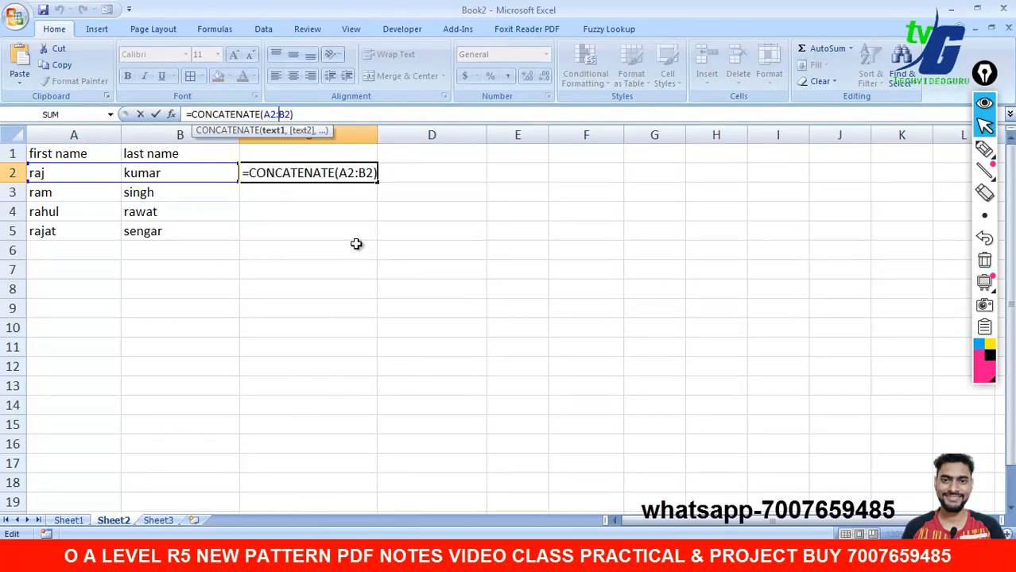
left_click(310, 250)
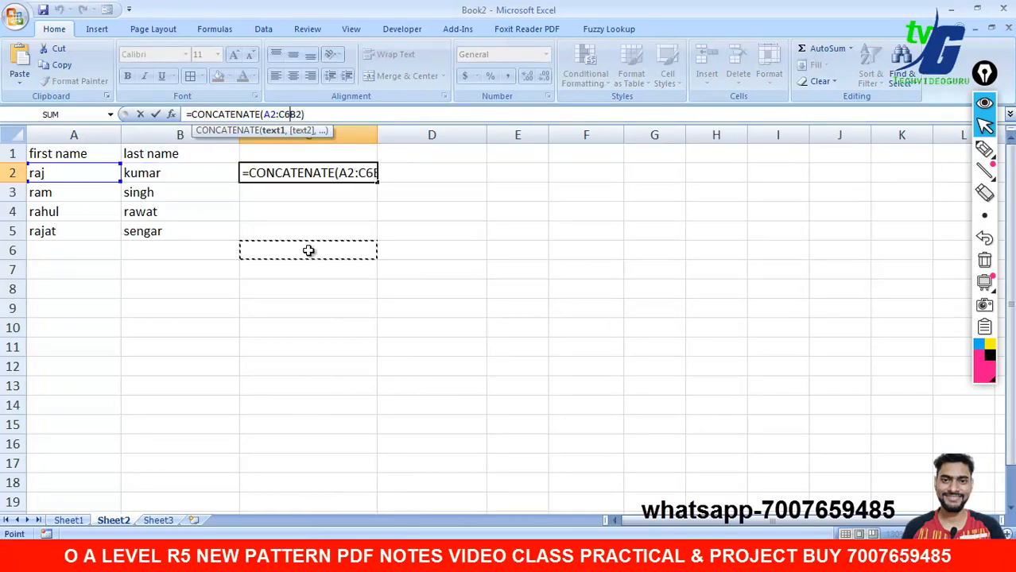
left_click(319, 174)
key("Return")
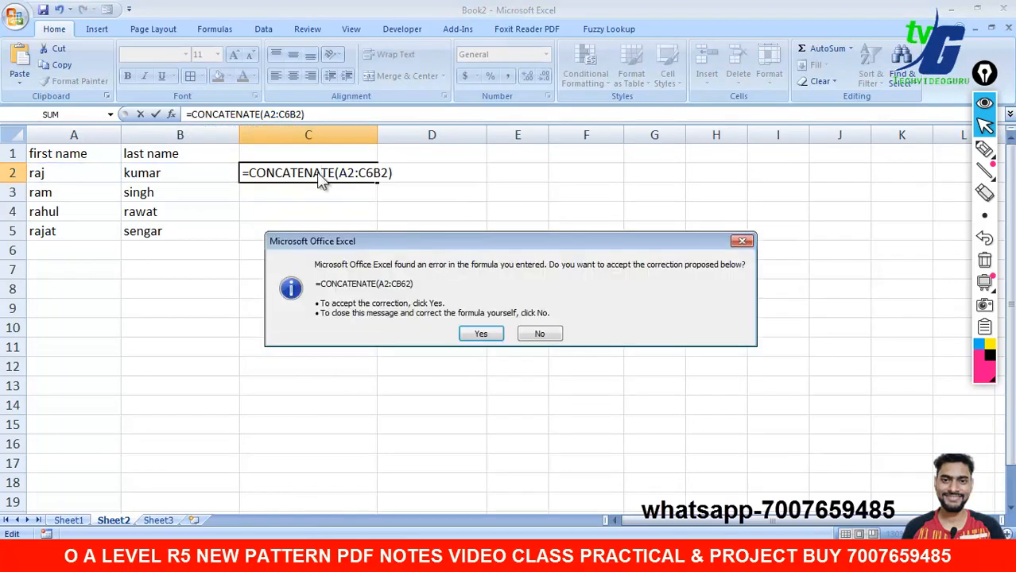
left_click(536, 334)
left_click(766, 244)
left_click(640, 225)
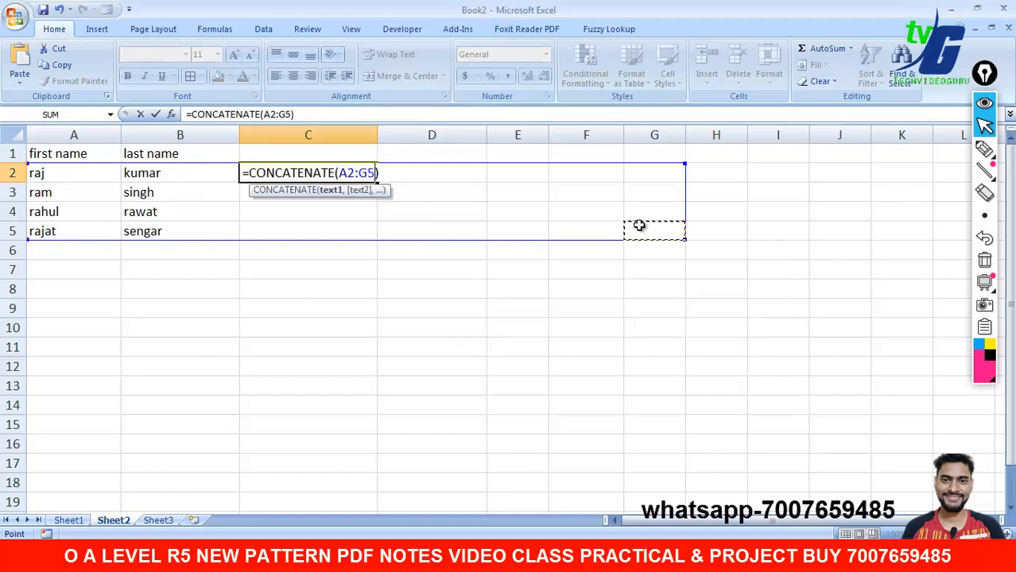
key("Escape")
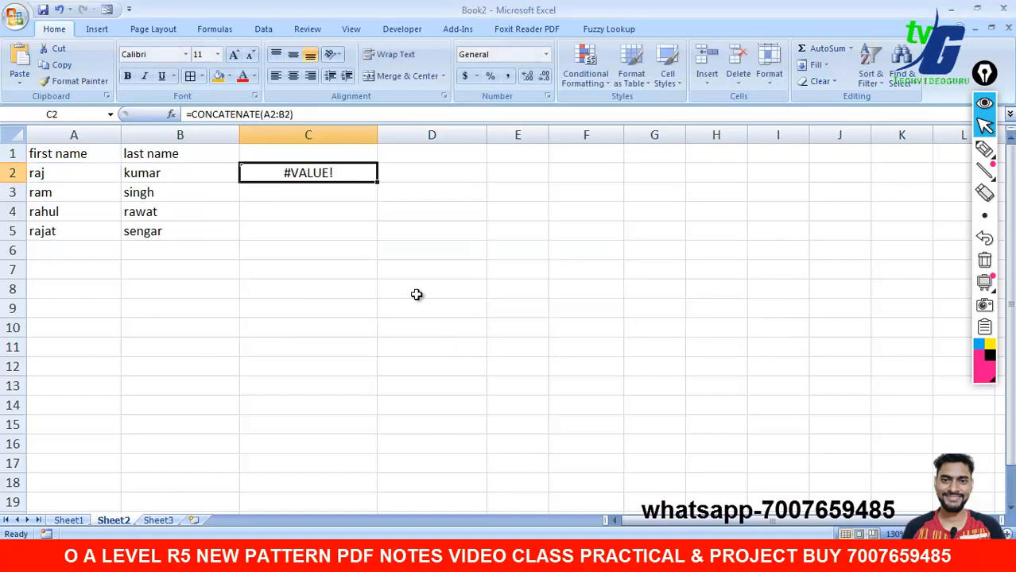
Step: Replace the contents of cell C2 with the formula =CONCATENATE(A2,B2)
key("Delete")
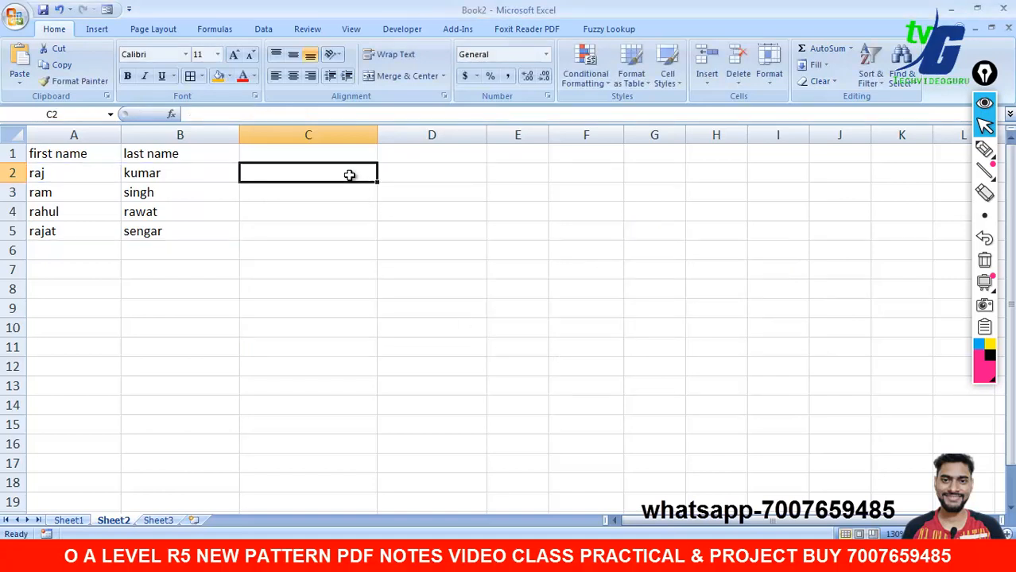
type("=con")
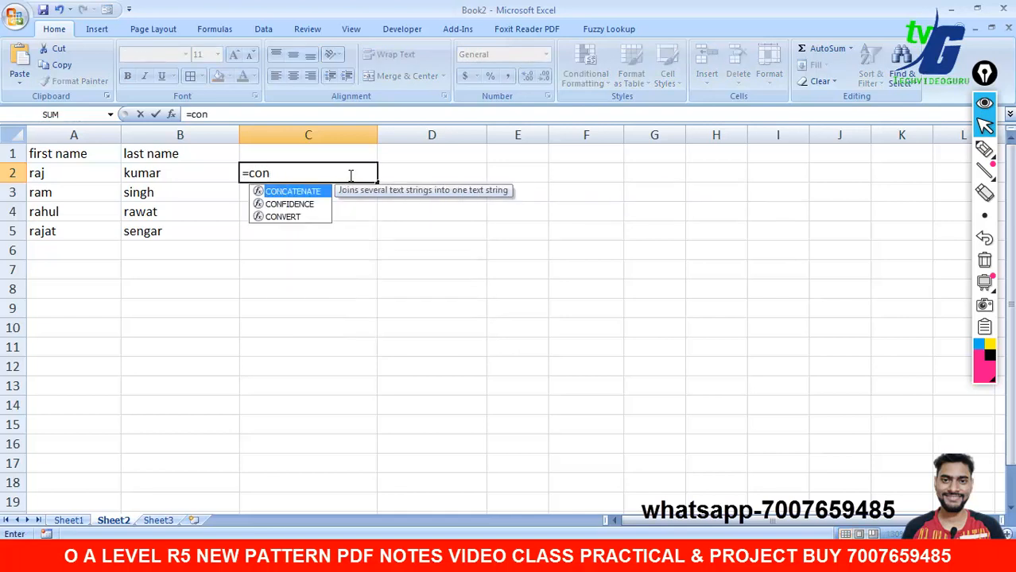
key("Tab")
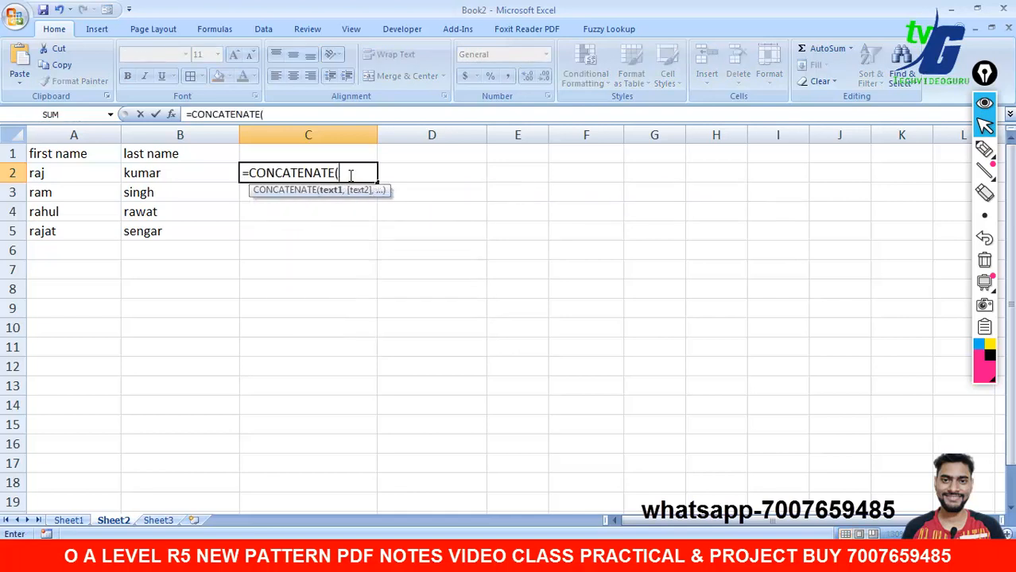
left_click(60, 171)
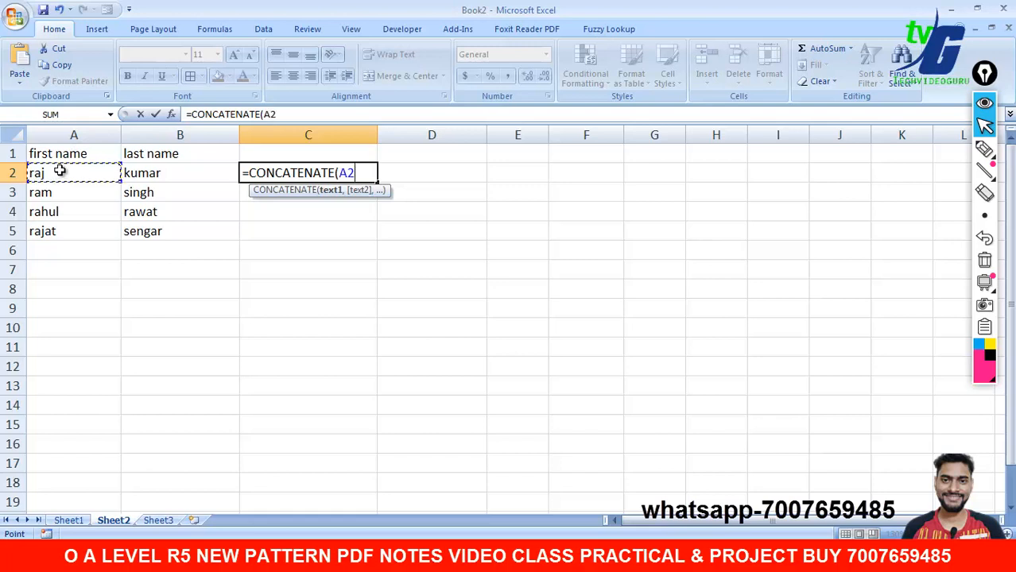
type(",")
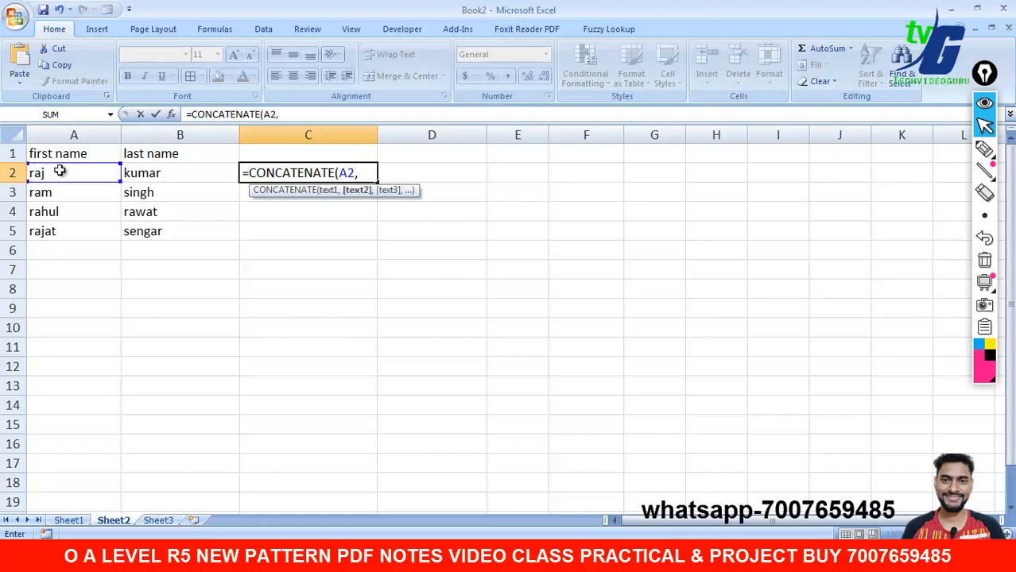
left_click(175, 176)
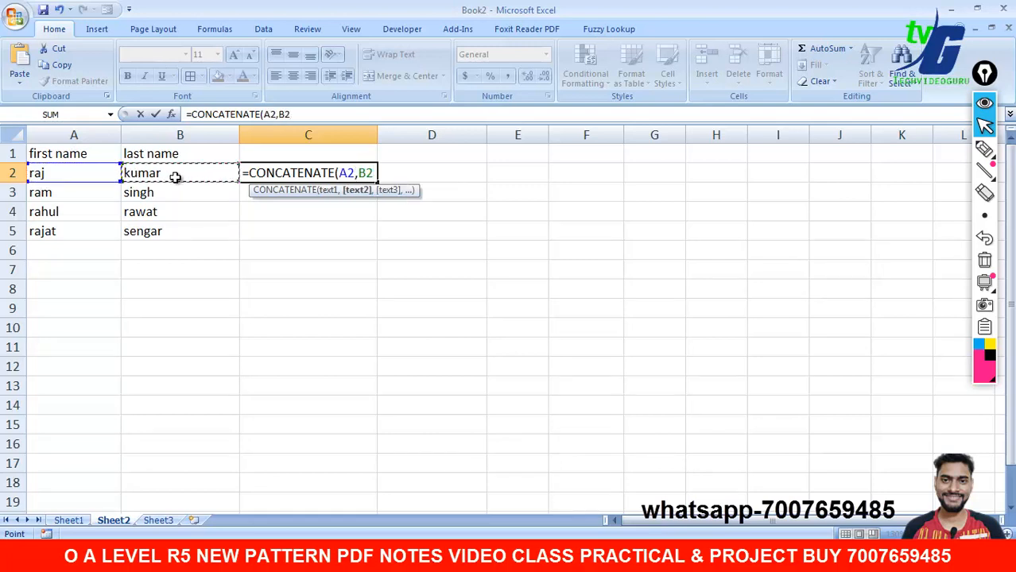
type(")")
key("Return")
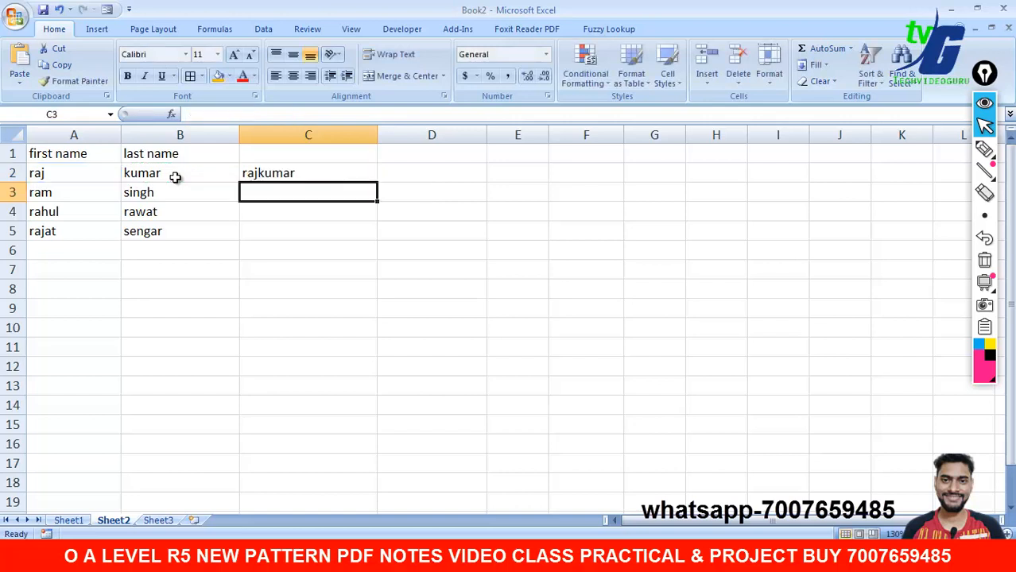
Step: Fill the CONCATENATE formula from C2 down through C5
left_click(258, 172)
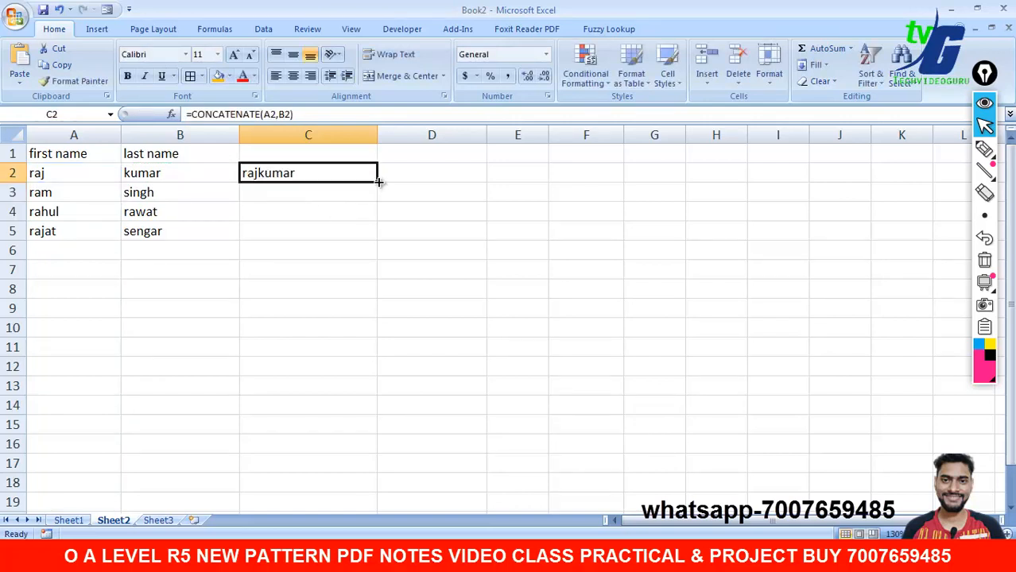
left_click_drag(378, 184, 381, 243)
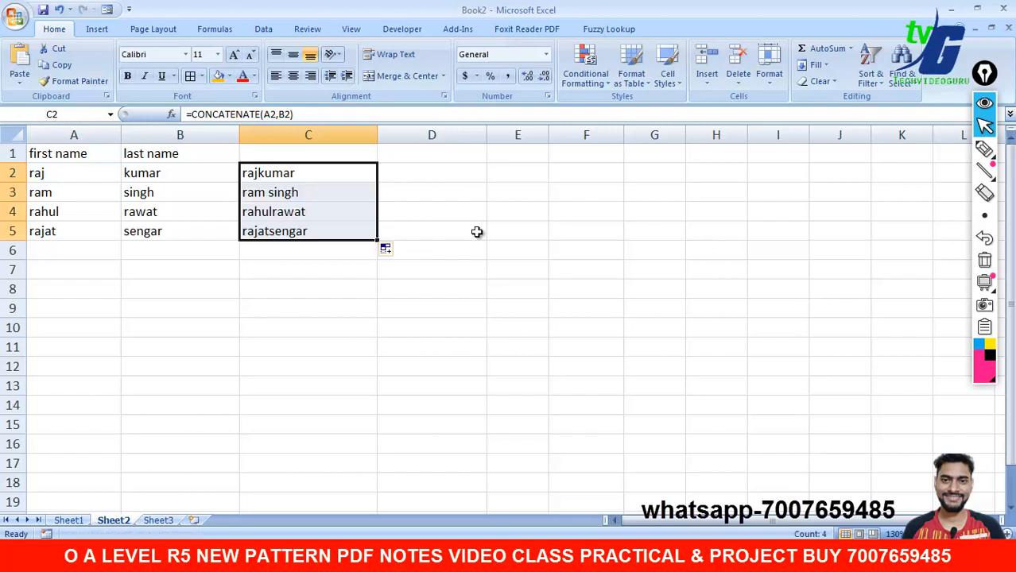
left_click(517, 272)
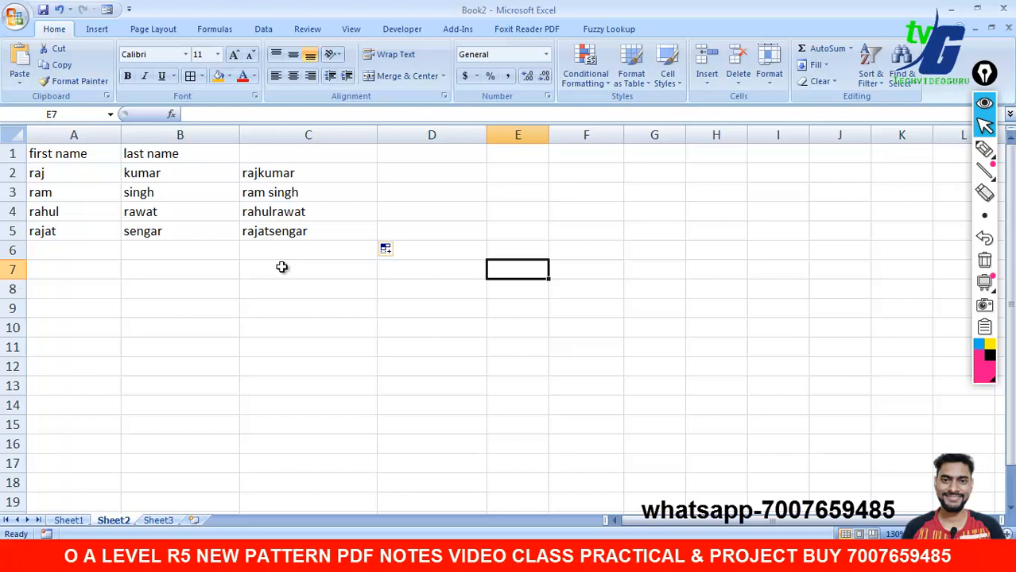
Step: Clear the name list in A1:C6 and enter 4, 2, 5, 8 and 7 in cells A1 to A5
left_click_drag(353, 252, 67, 151)
key("Delete")
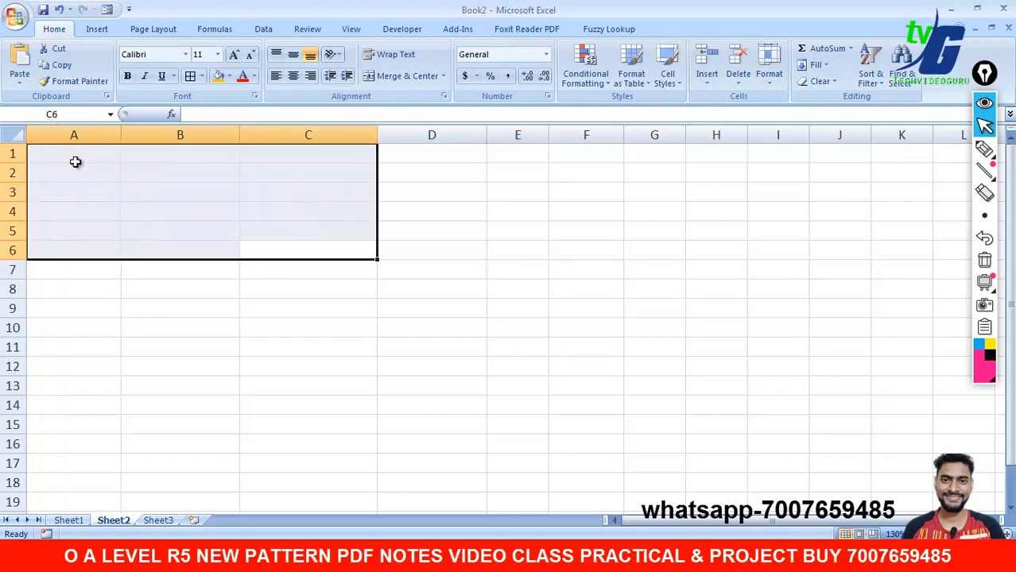
left_click(79, 158)
type("4")
key("Return")
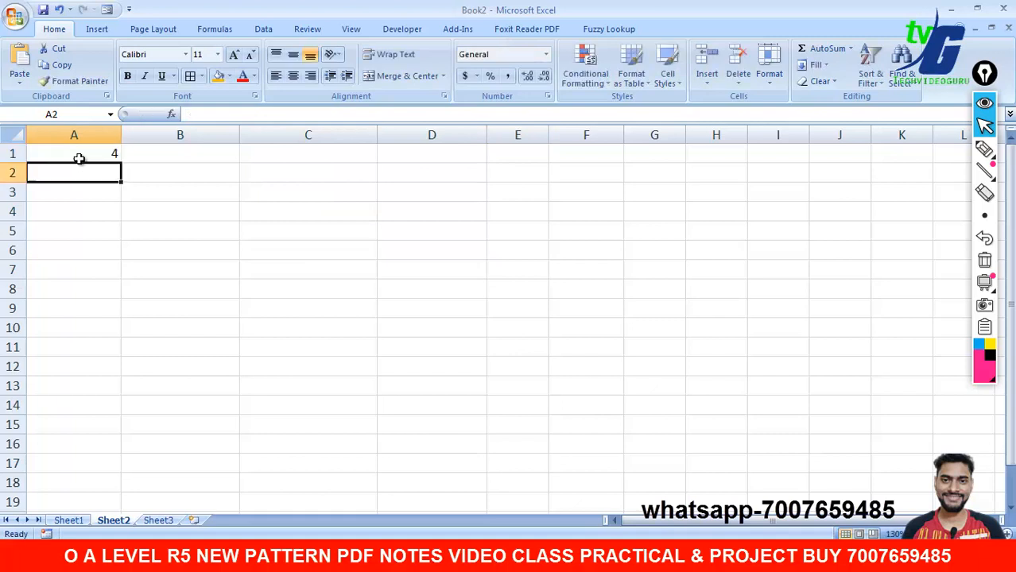
type("2")
key("Return")
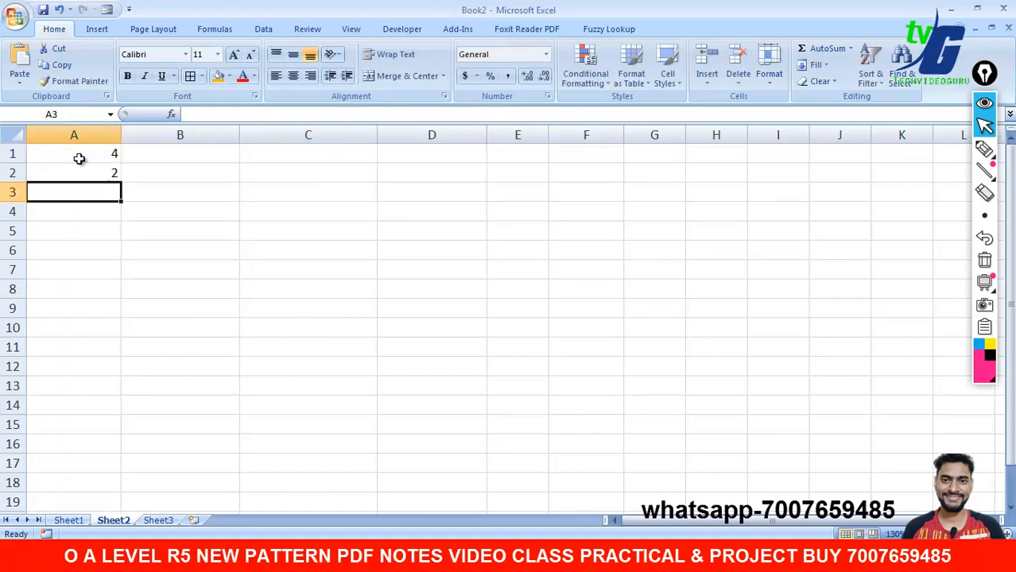
type("5")
key("Return")
type("8")
key("Return")
type("7")
key("Return")
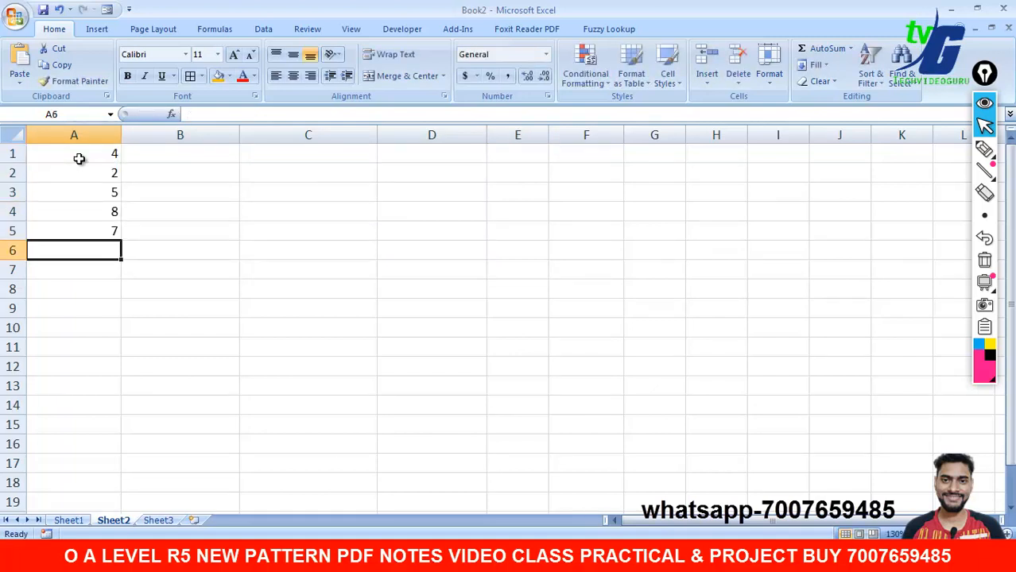
Step: Continue the number list with 2.1, 1.5, 15, 12 and 6 in cells A6 to A10
type("2.1")
key("Return")
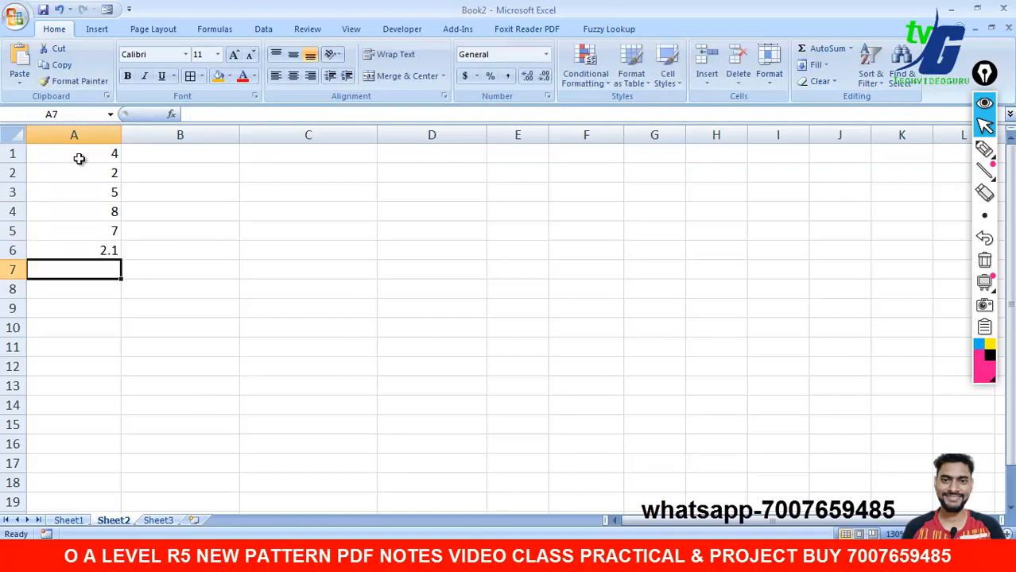
type("1.5")
key("Return")
type("43.")
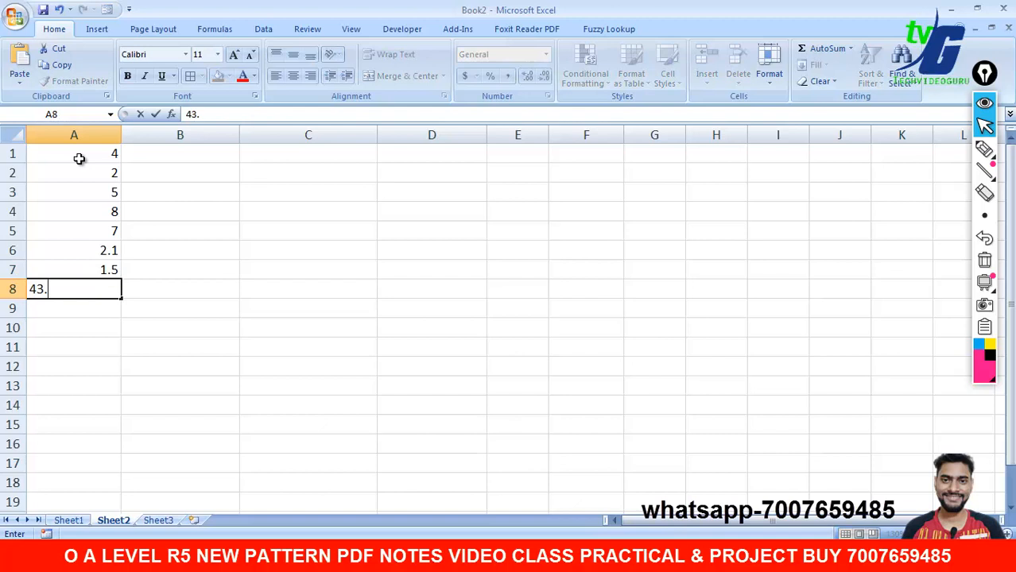
key("BackSpace")
key("BackSpace")
key("BackSpace")
type("15")
key("Return")
type("12")
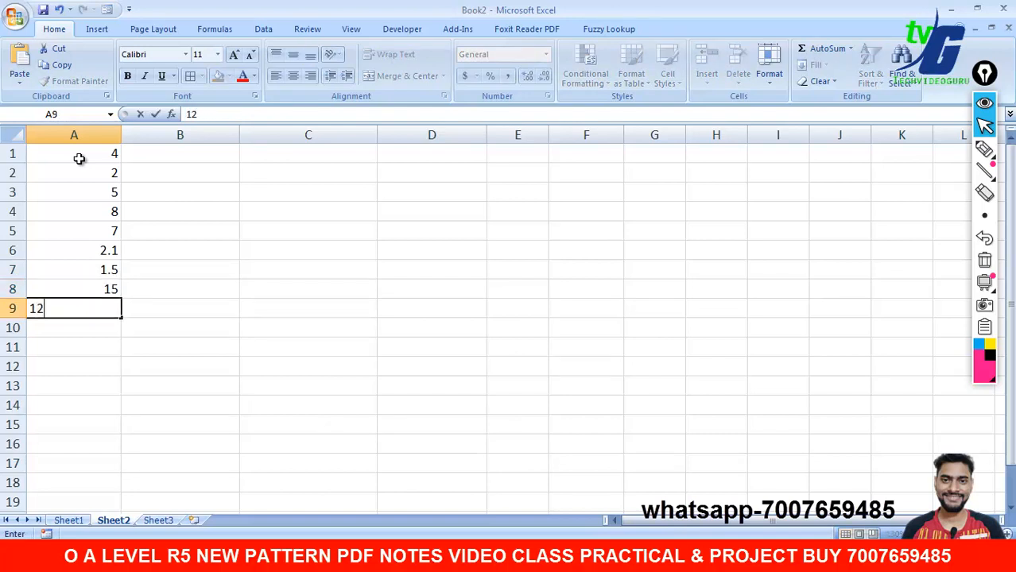
key("Return")
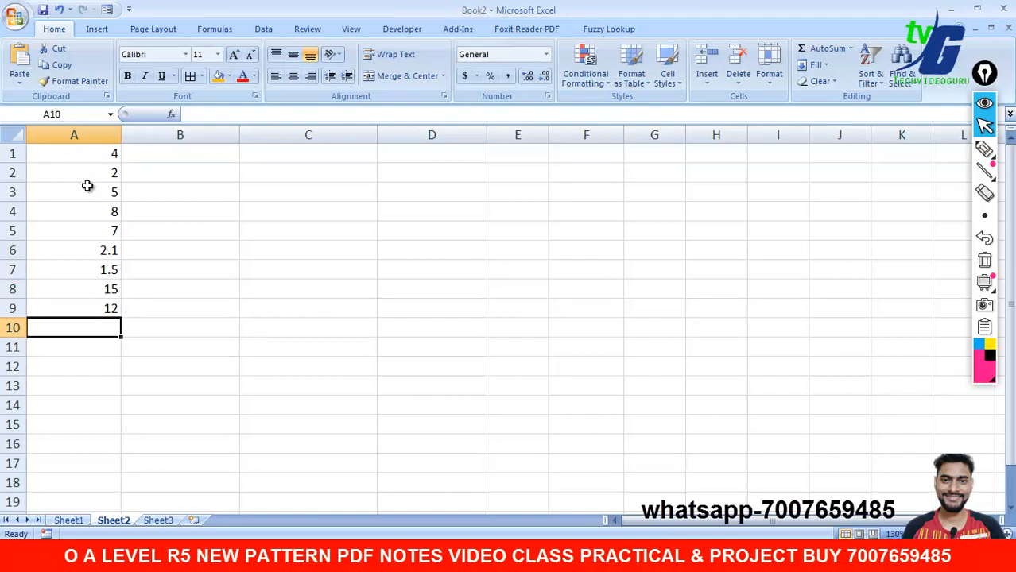
type("6")
key("Return")
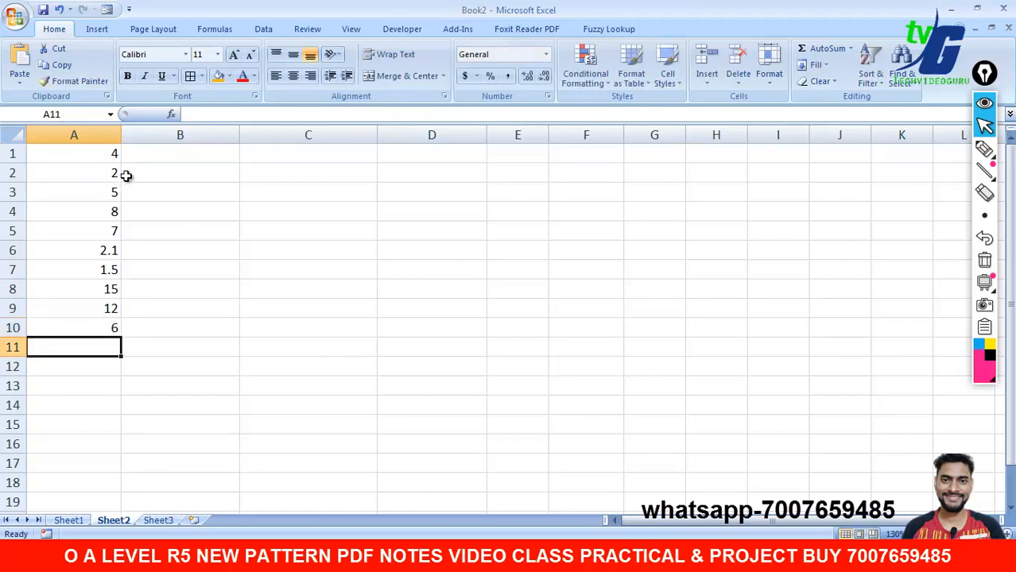
Step: Enter the headings even in B1 and odd in C1, and replace the value in A1 with the heading number
left_click(166, 153)
type("even")
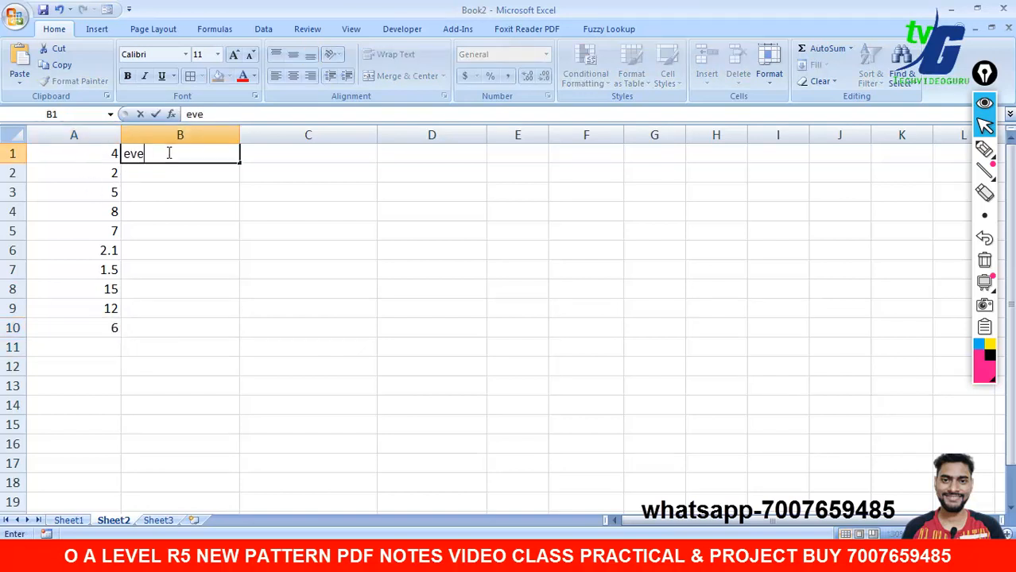
key("BackSpace")
type("n")
key("Tab")
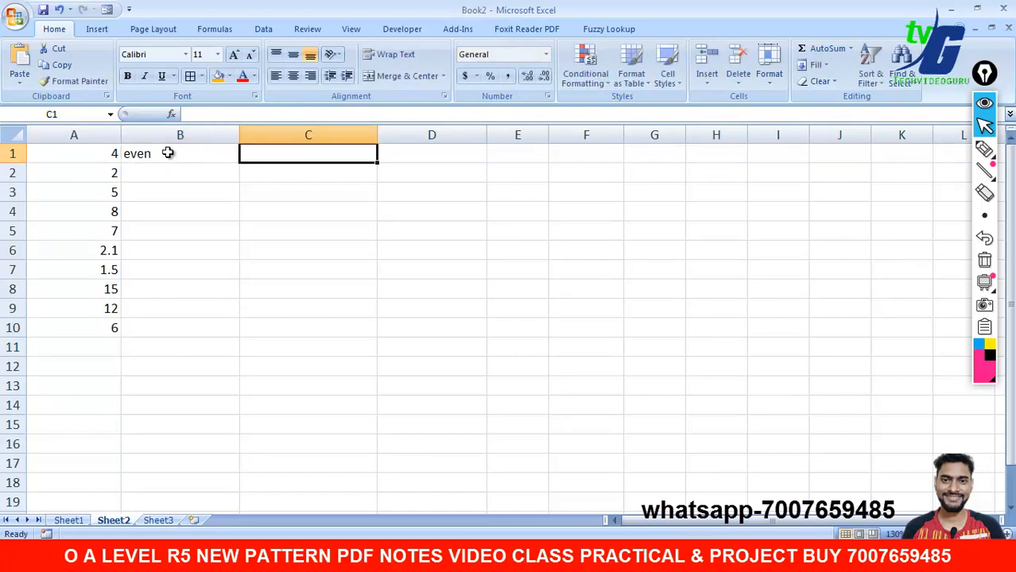
type("odd")
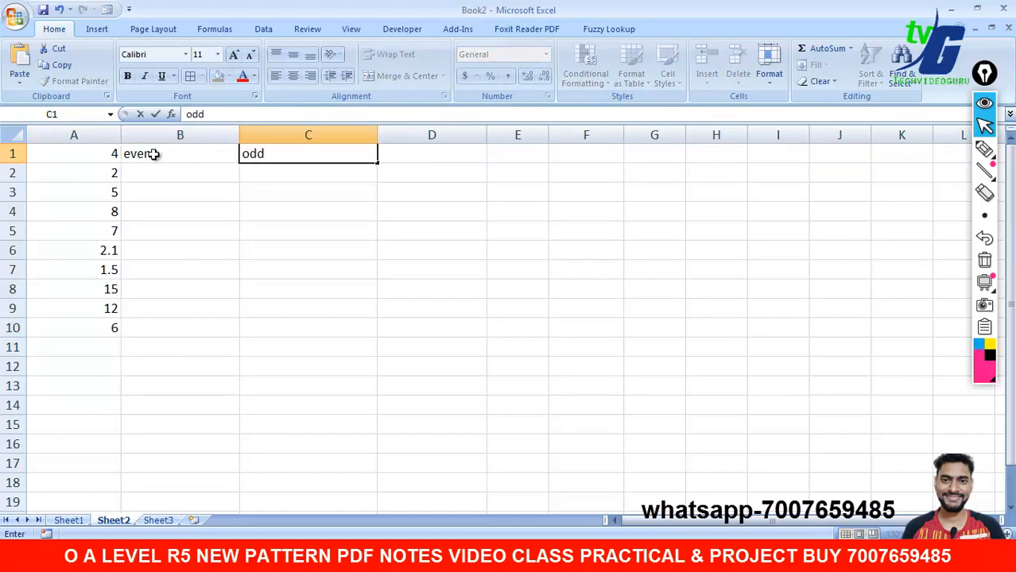
left_click(90, 154)
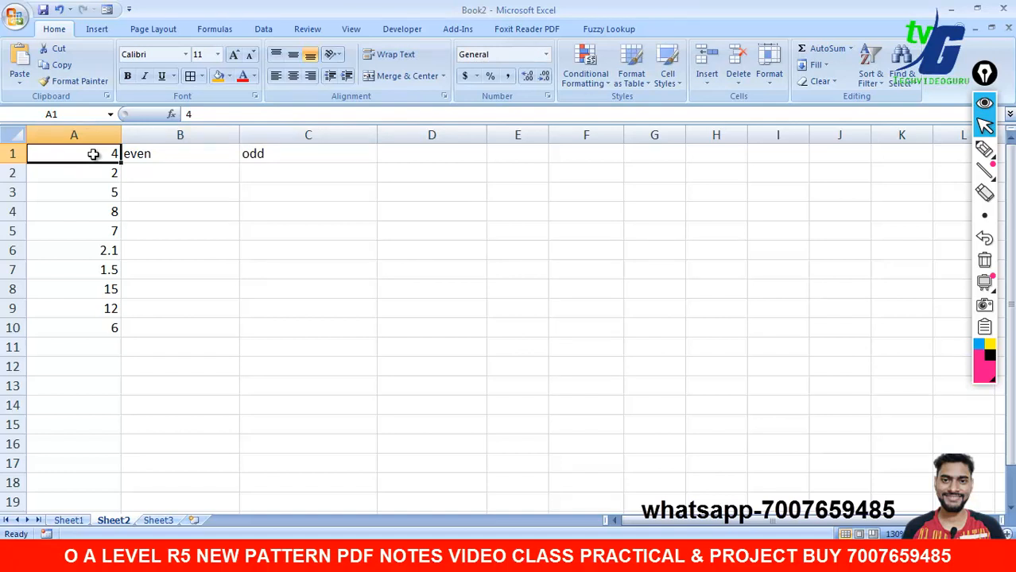
type("number")
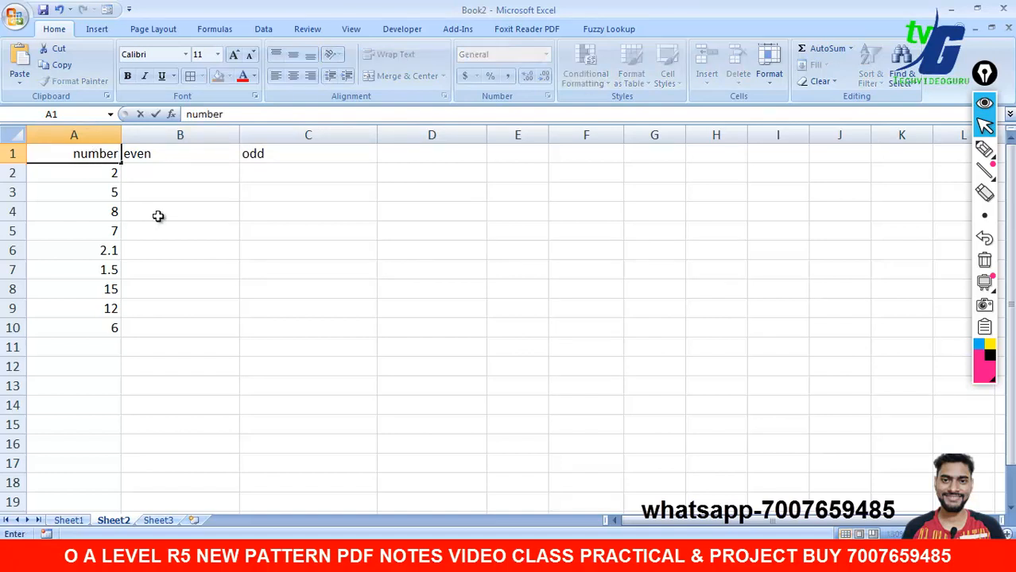
left_click(179, 174)
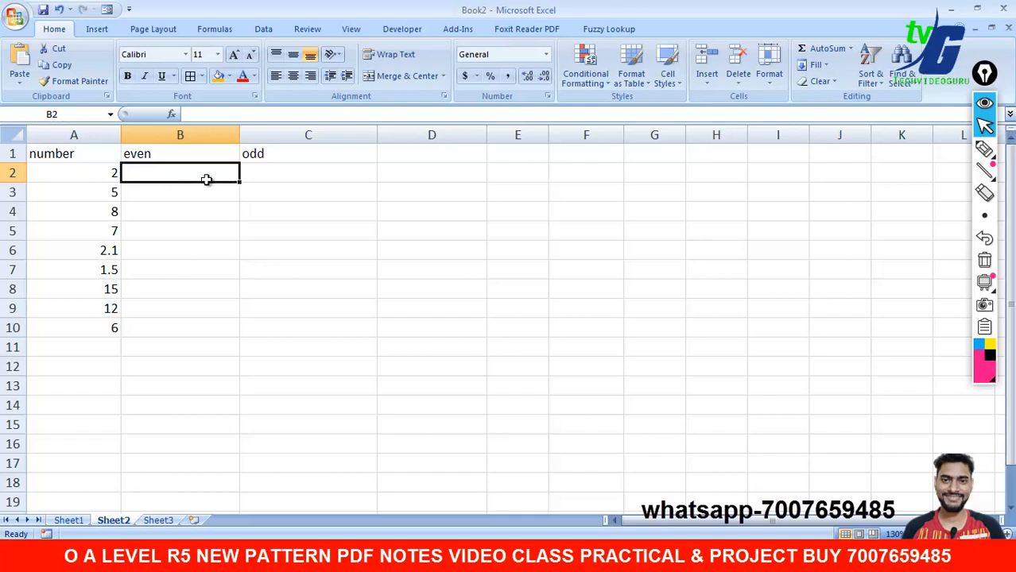
left_click_drag(206, 178, 293, 326)
left_click(558, 277)
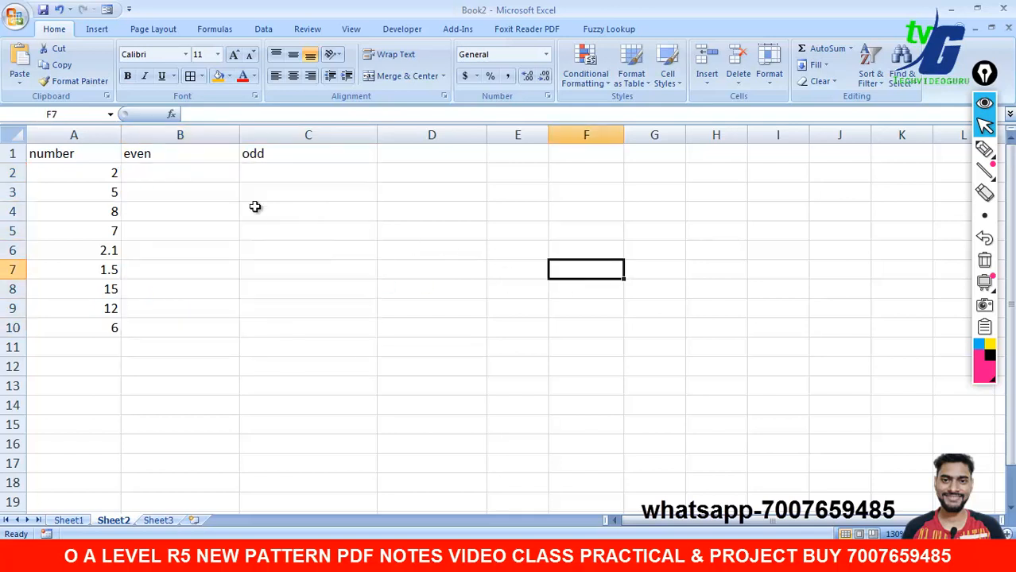
Step: Enter the formula =EVEN(A2:A10) in cell B2 under the even heading
left_click(211, 171)
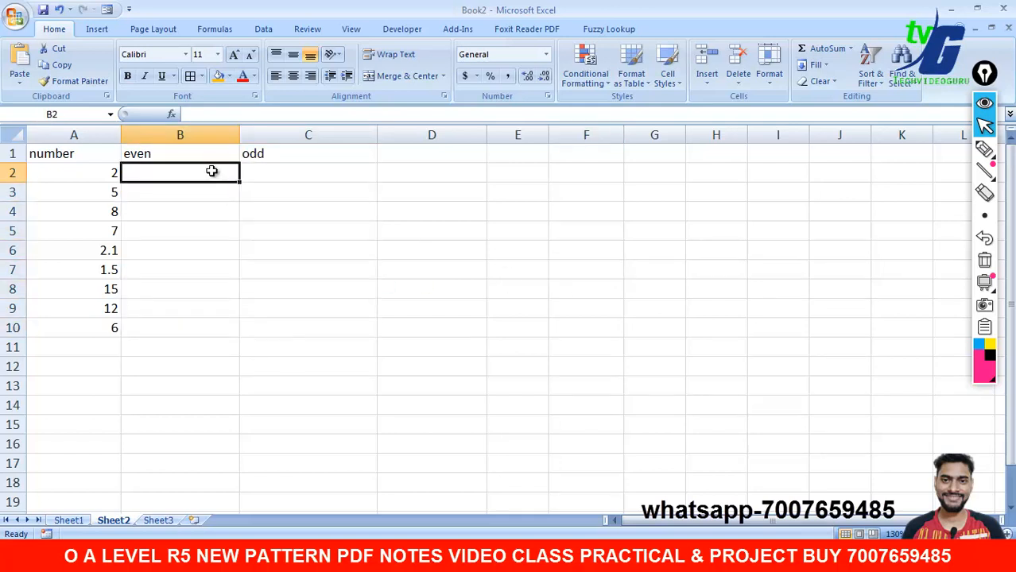
type("=even(")
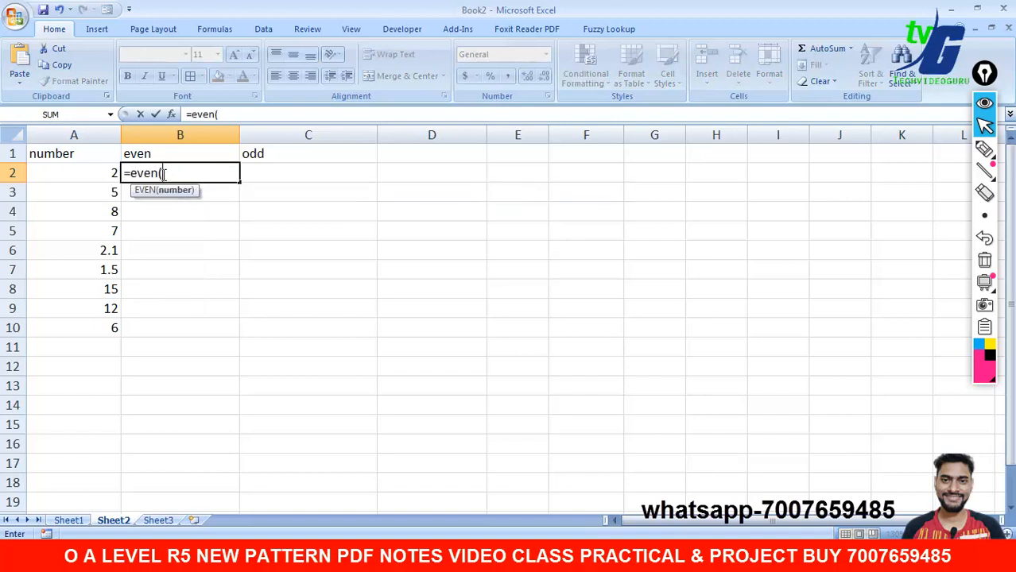
left_click_drag(95, 172, 93, 329)
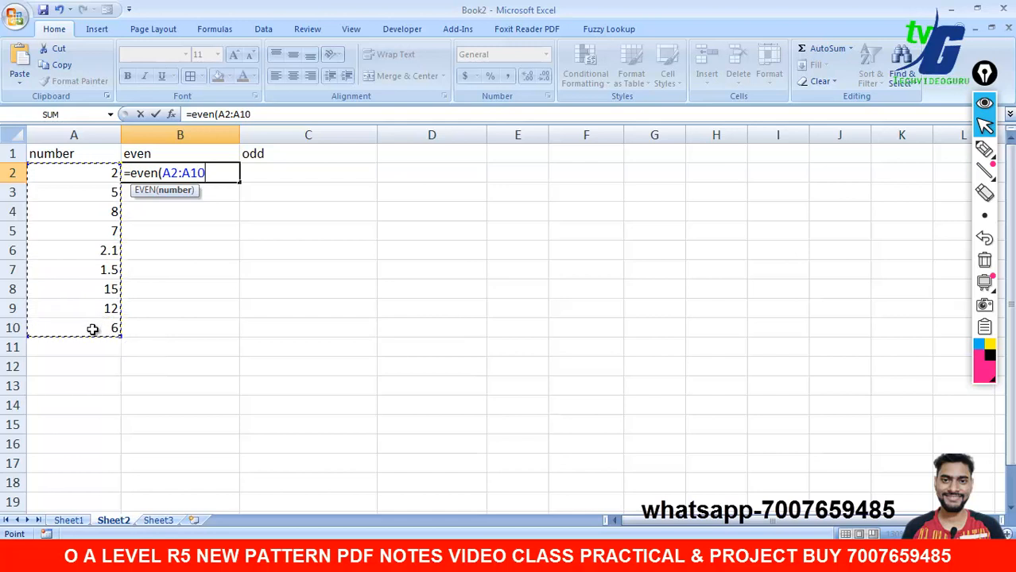
type(")")
key("Return")
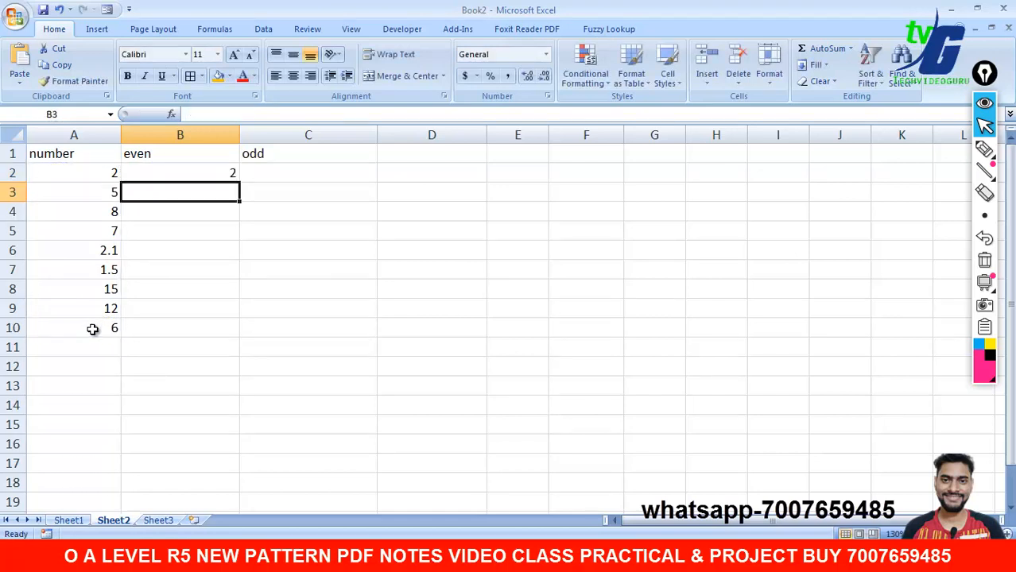
Step: Compare A2 with the result in B2, and fill the EVEN formula from B2 down through B10
left_click(102, 175)
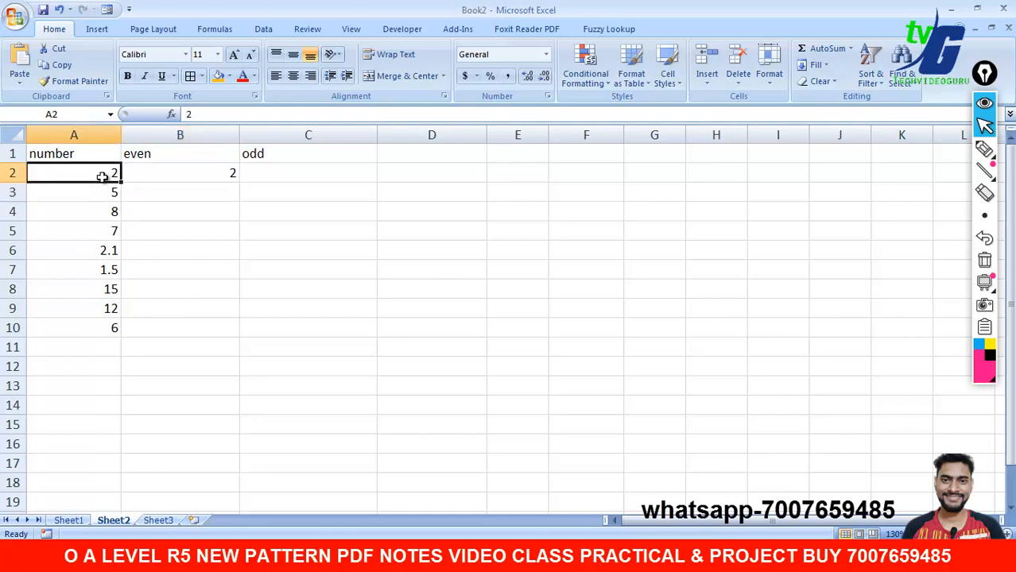
left_click(171, 171)
left_click(96, 168)
left_click(149, 171)
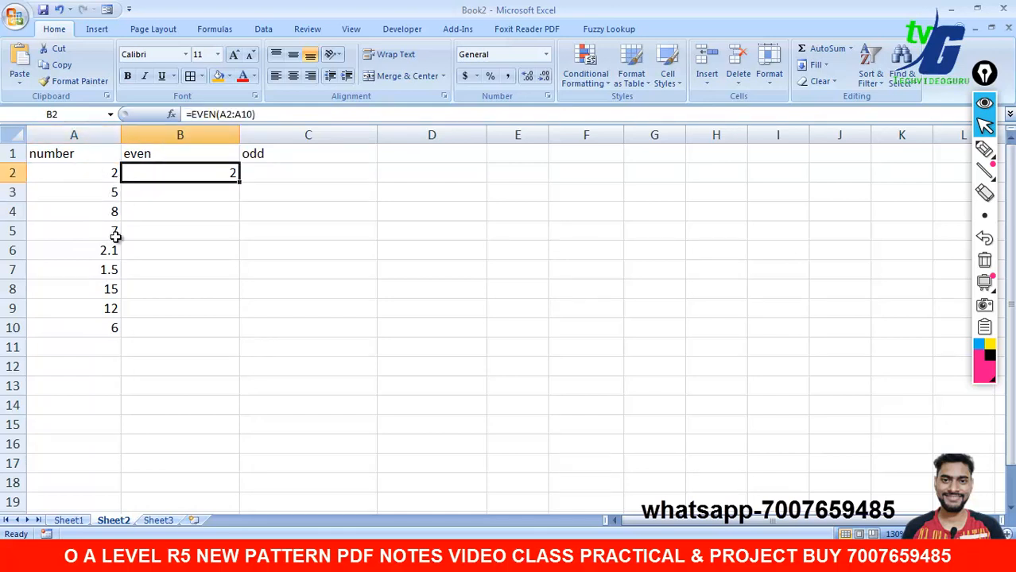
left_click(113, 194)
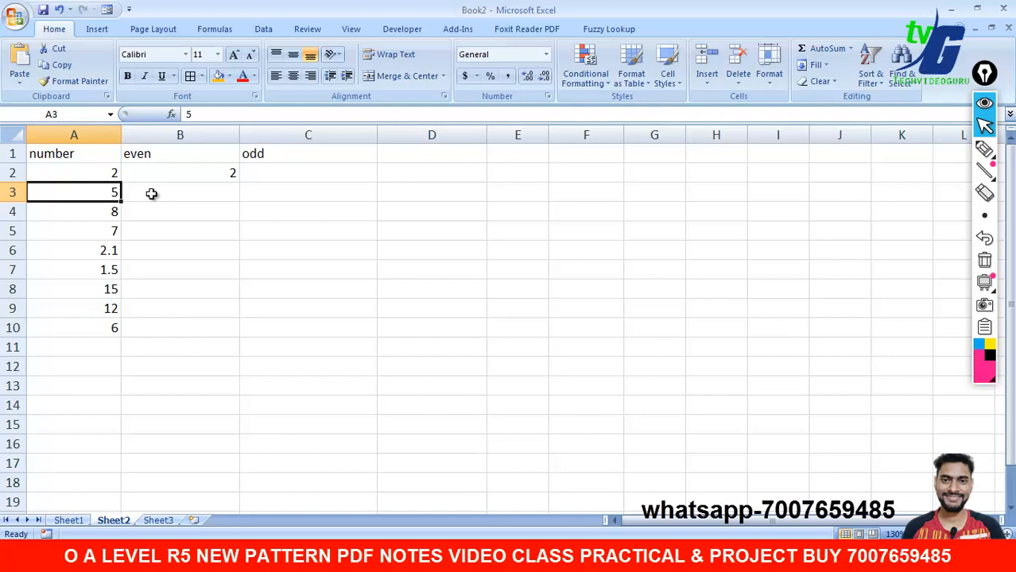
left_click(172, 175)
left_click_drag(238, 182, 243, 333)
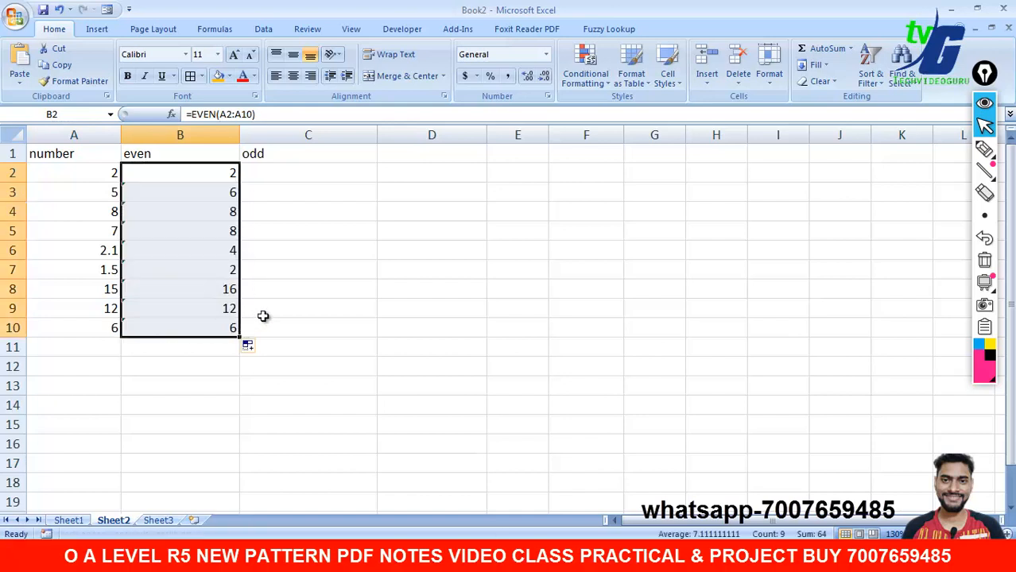
Step: Examine the numbers in A3 to A10 against their EVEN results in column B, row by row
left_click(449, 264)
left_click(115, 191)
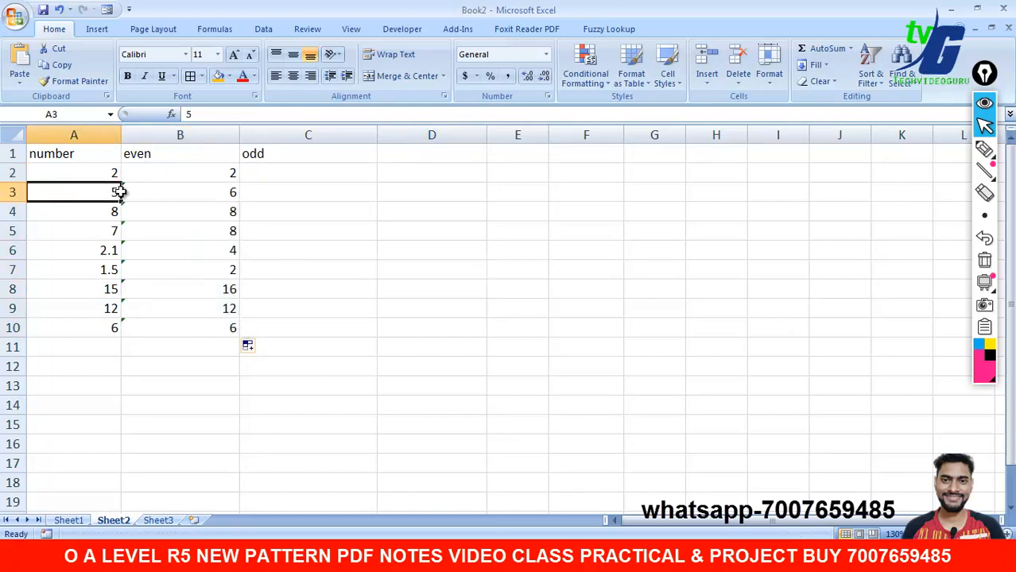
left_click(167, 192)
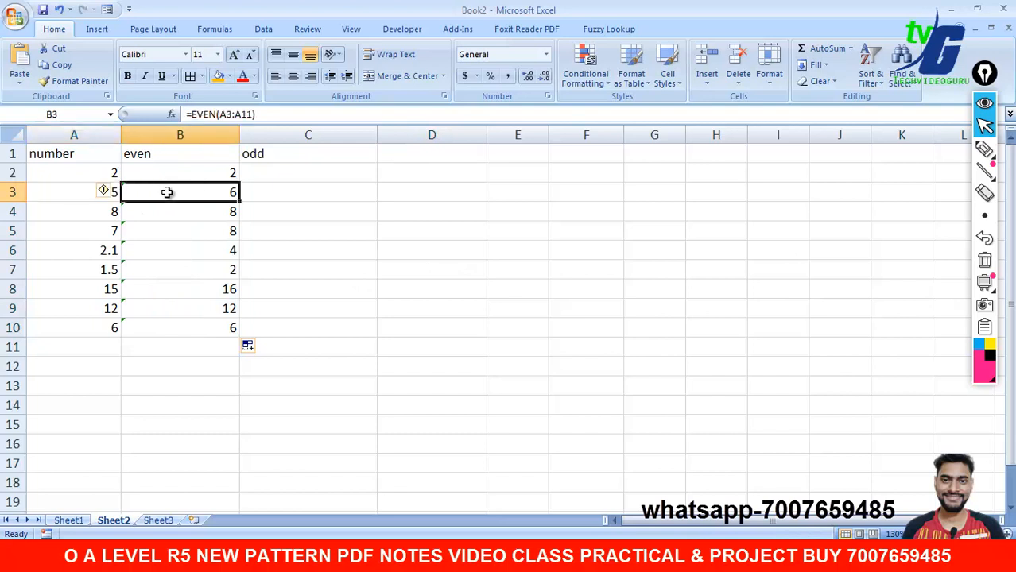
left_click(109, 211)
left_click(175, 213)
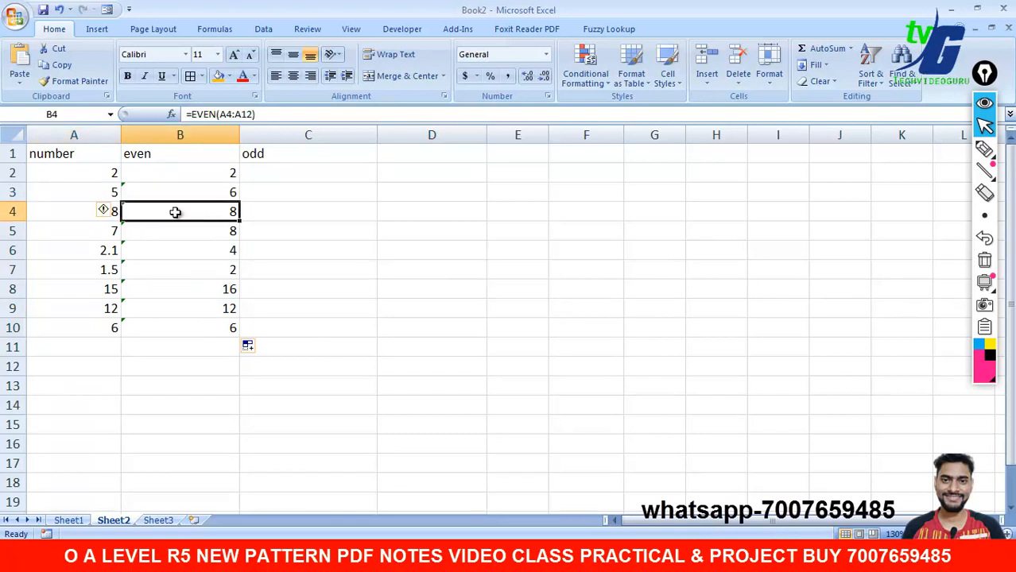
left_click(115, 230)
left_click(176, 230)
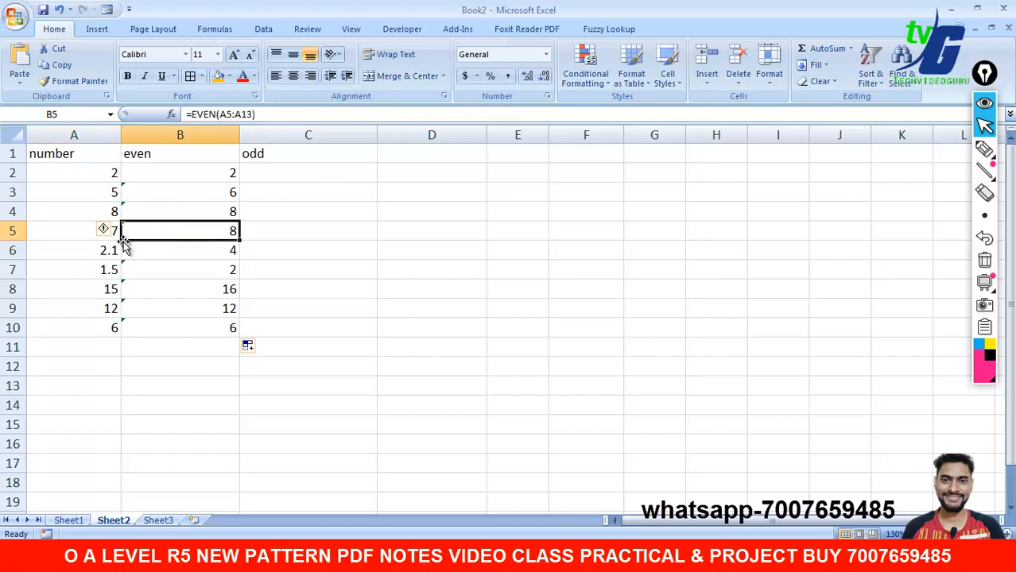
left_click(109, 249)
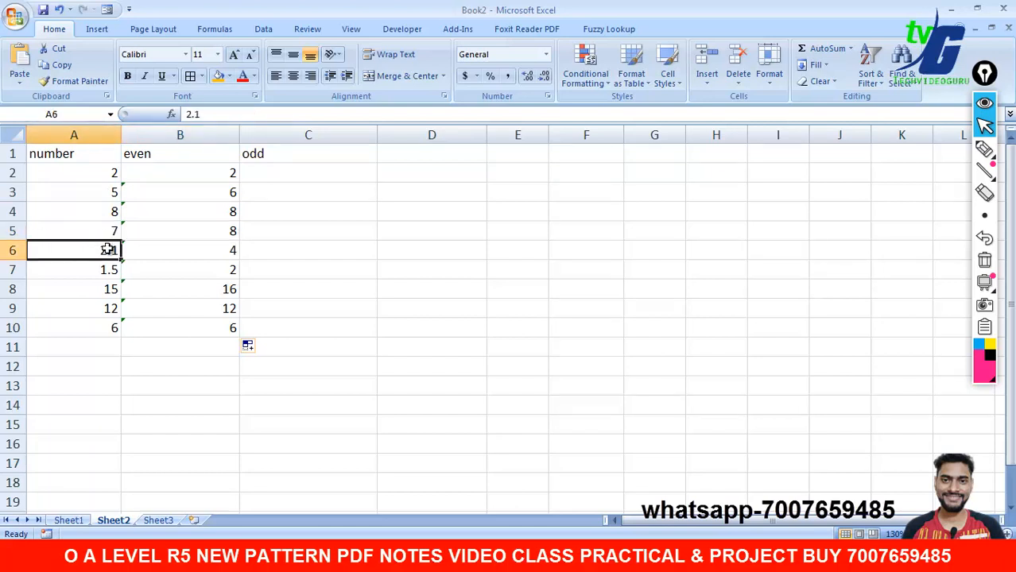
left_click(189, 246)
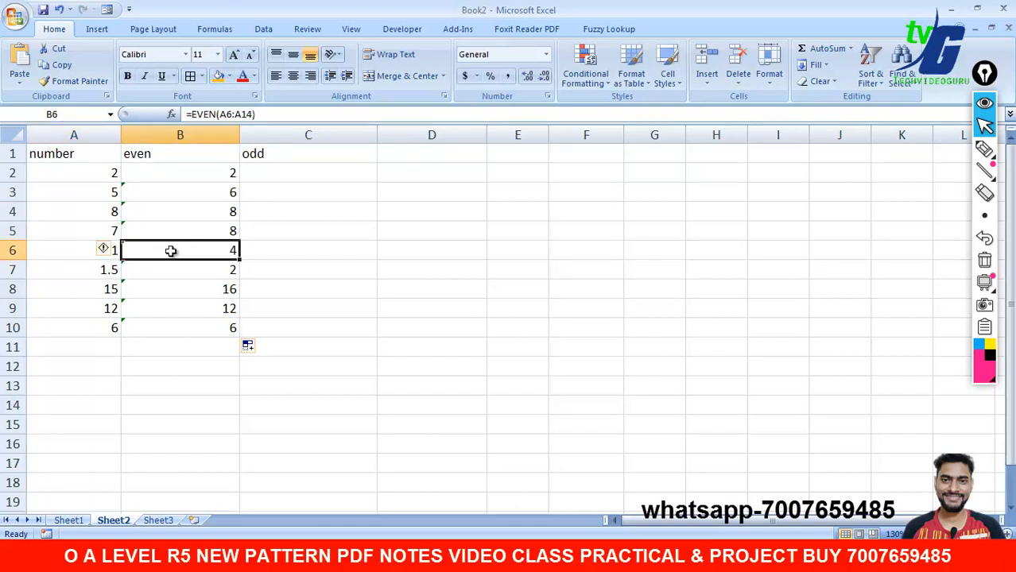
left_click(103, 270)
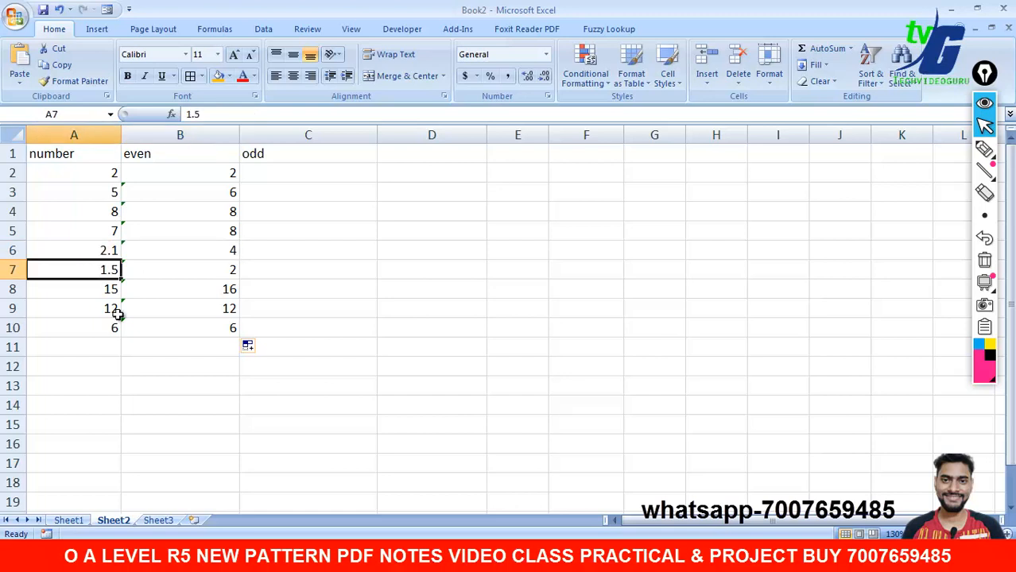
left_click(188, 268)
left_click(116, 294)
left_click(172, 284)
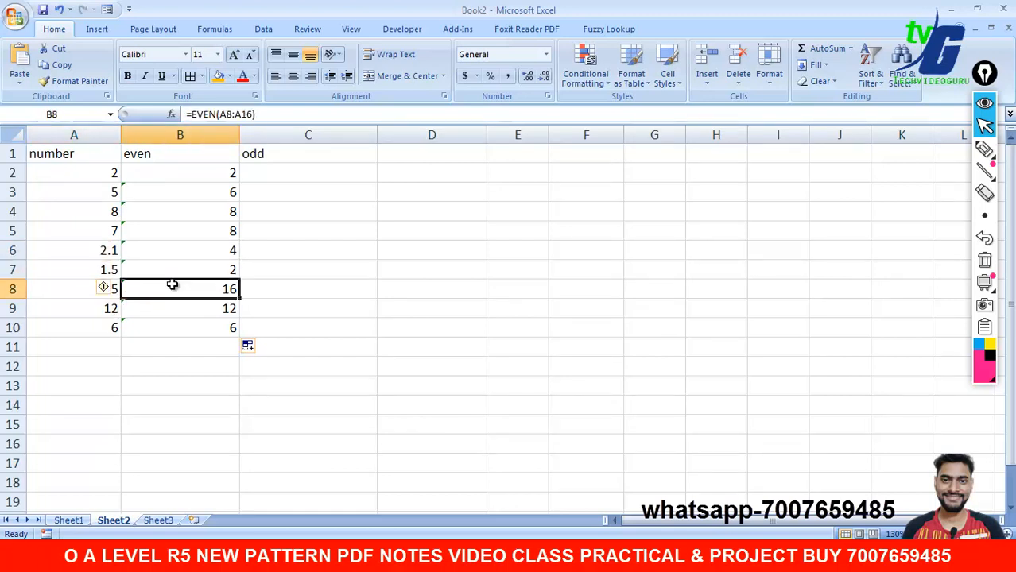
left_click(111, 308)
left_click(114, 326)
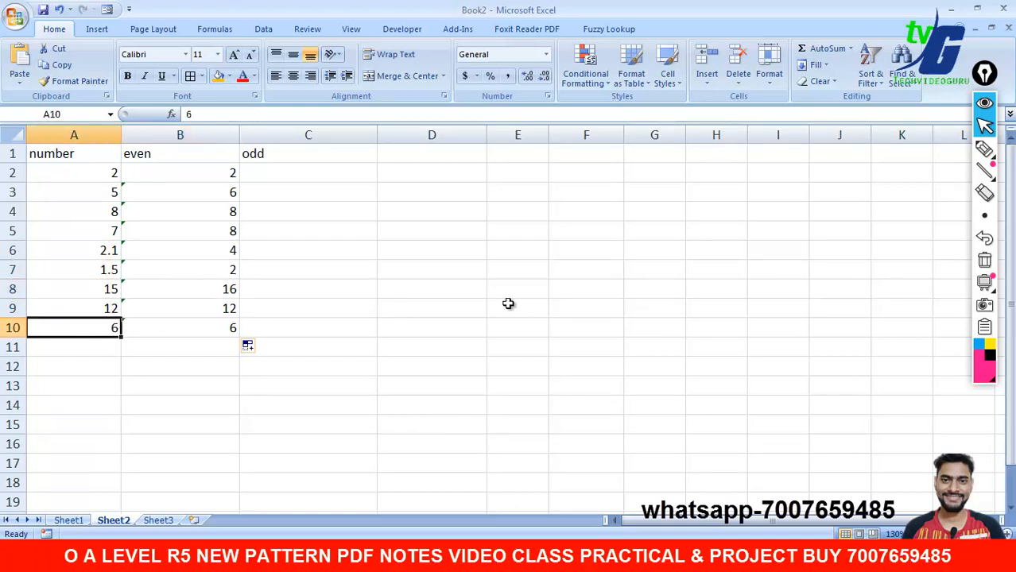
left_click(508, 304)
Step: Enter the formula =ODD(A2:A10) in cell C2 under the odd heading
left_click(290, 178)
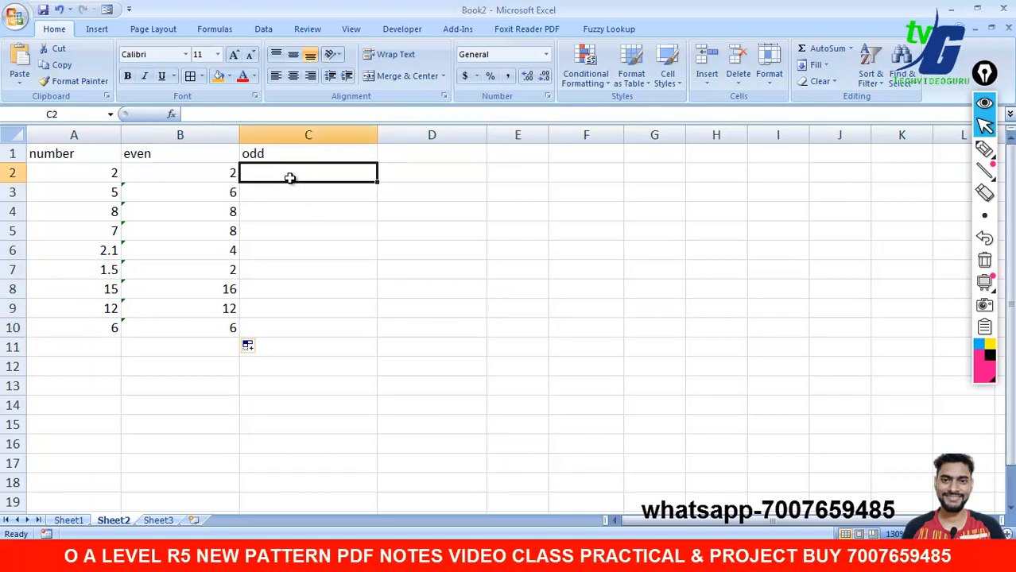
type("=odd")
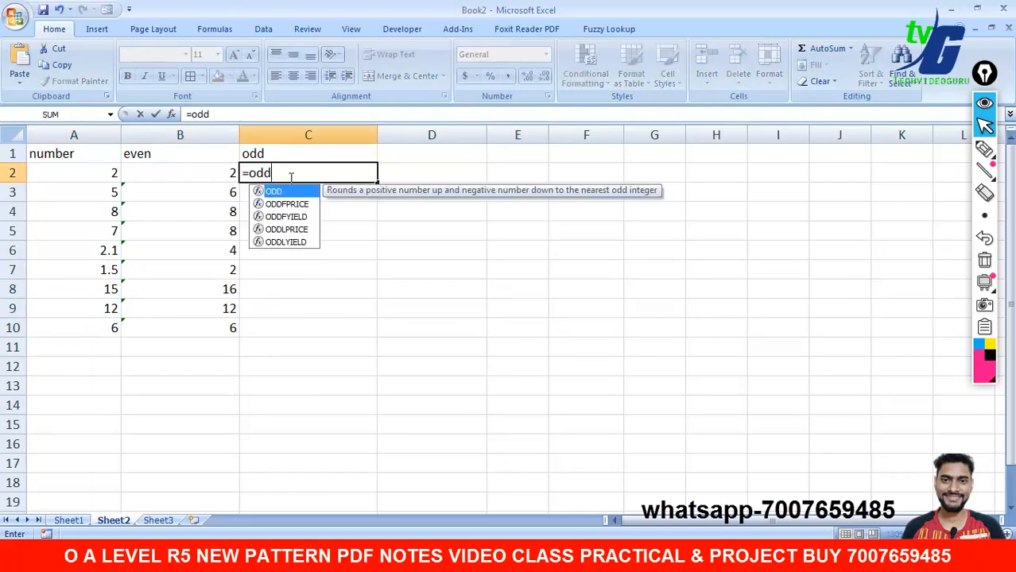
type("(")
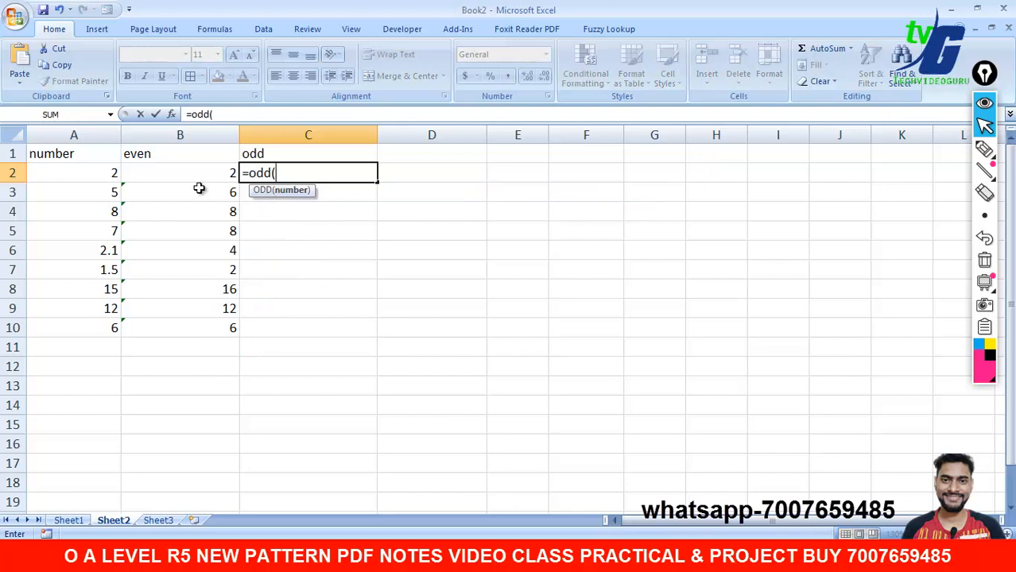
left_click_drag(104, 173, 104, 322)
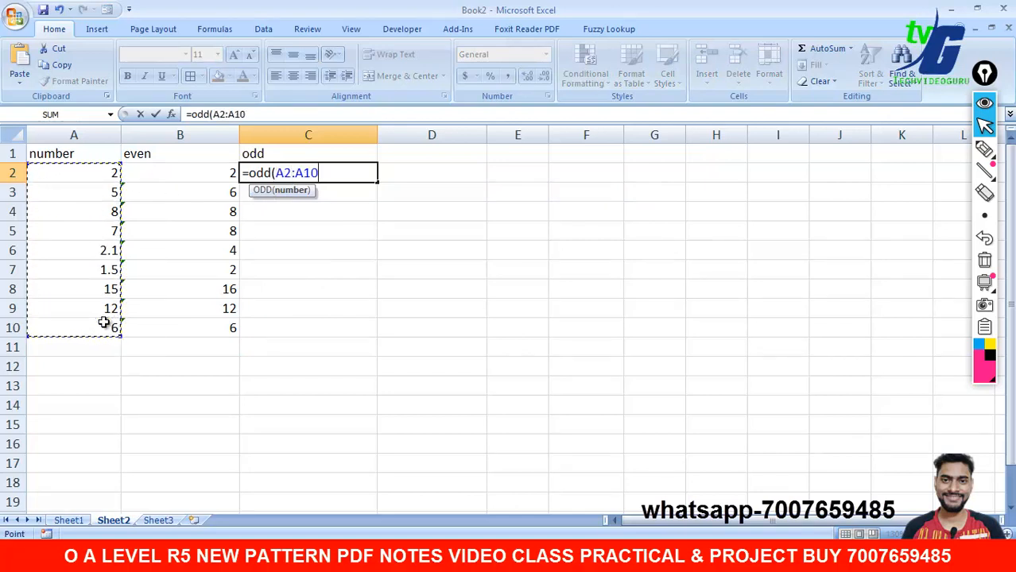
type(")")
key("Return")
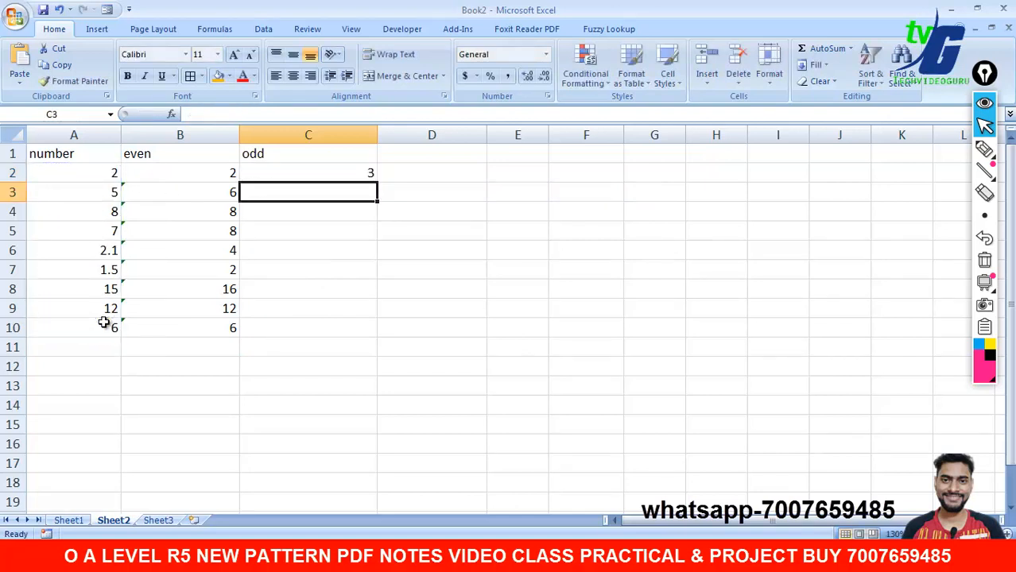
Step: Compare A2 with the result in C2, and fill the ODD formula from C2 down through C10
left_click(115, 172)
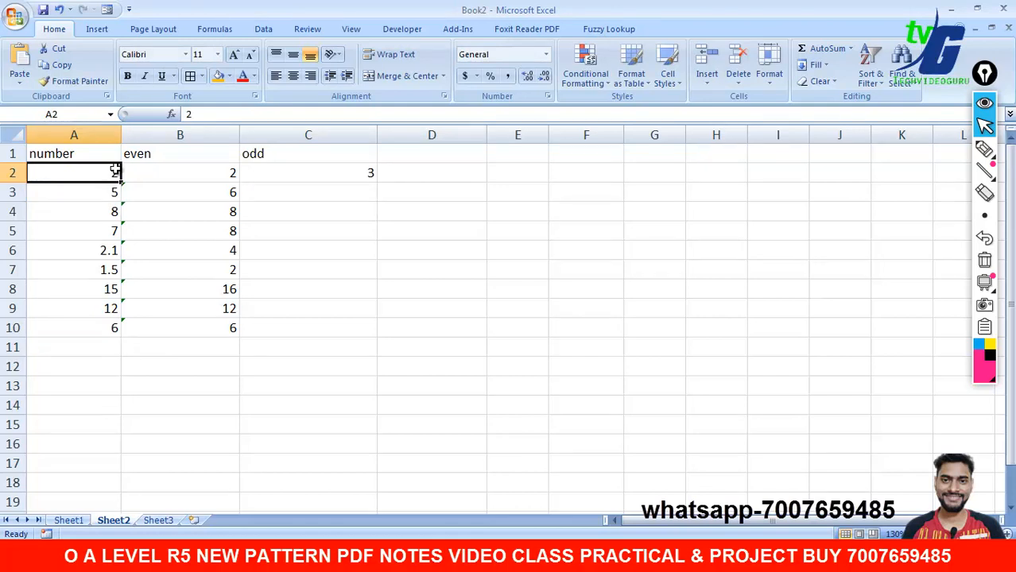
left_click(326, 170)
left_click(99, 196)
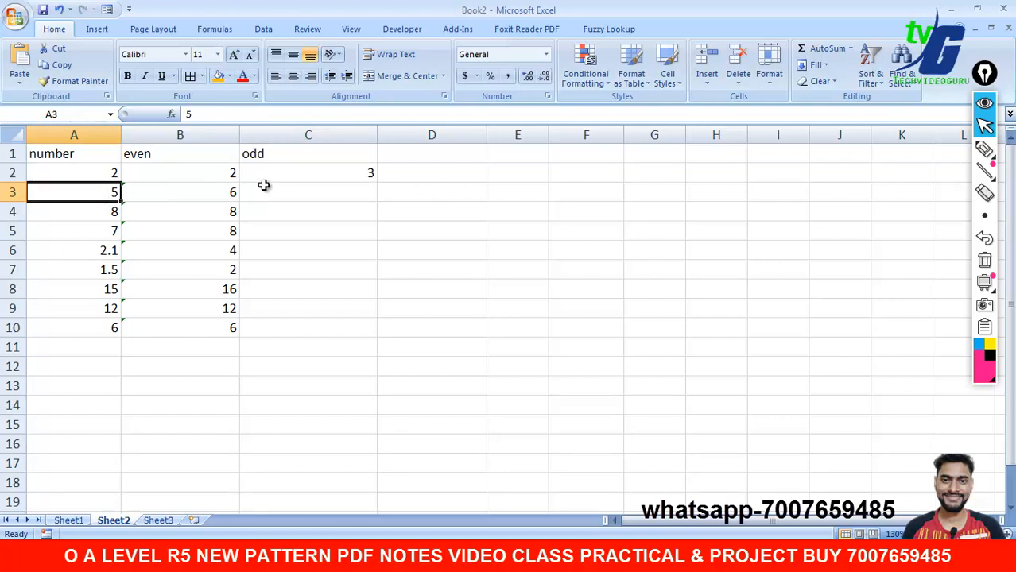
left_click(356, 174)
left_click_drag(378, 183, 377, 324)
Step: Examine the ODD results in C3 to C6 against the matching numbers in column A
left_click(358, 193)
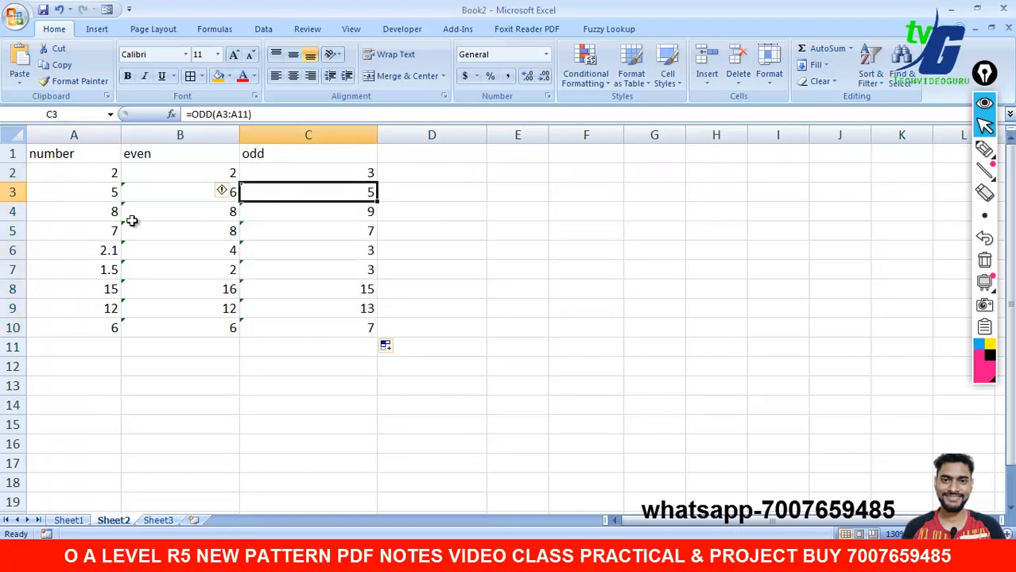
left_click(101, 215)
left_click(310, 212)
left_click(120, 234)
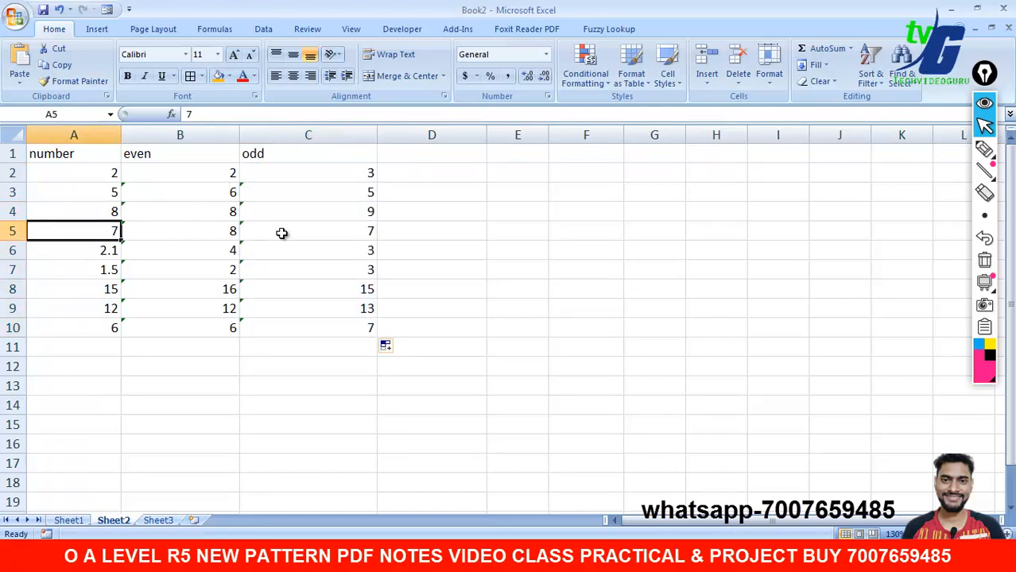
left_click(282, 233)
left_click(109, 251)
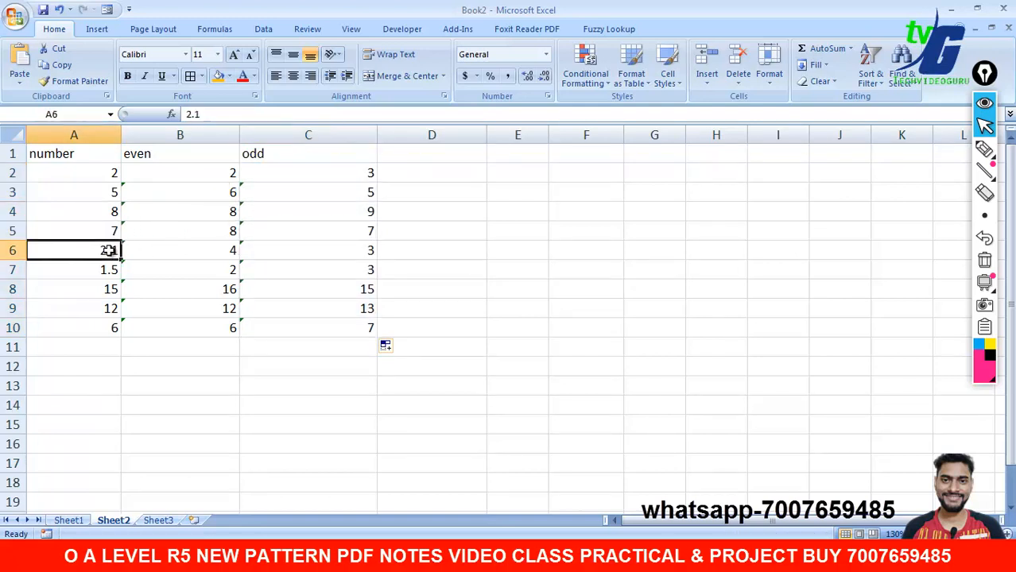
left_click(306, 251)
left_click(705, 264)
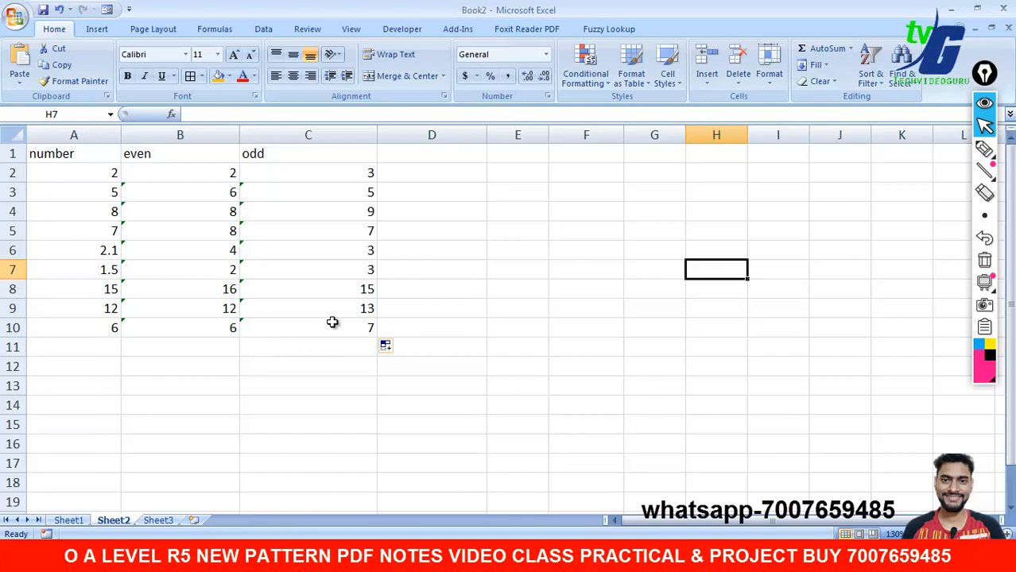
Step: Clear the even and odd table in A1:C10 and enter 10, 5 and 7 in cells A1 to A3
left_click_drag(333, 322, 69, 149)
key("Delete")
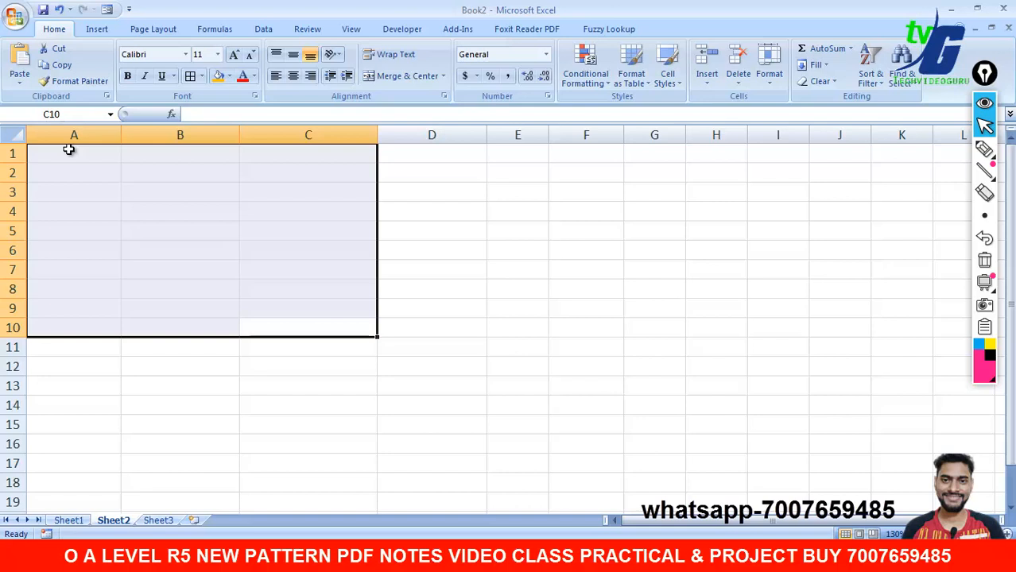
left_click(70, 150)
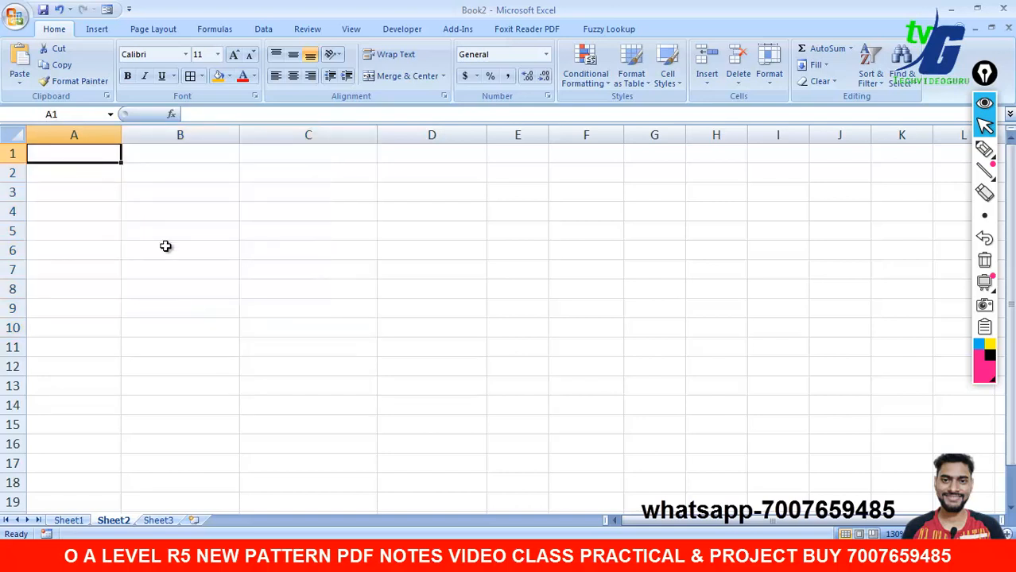
type("10")
key("Return")
type("5")
key("Return")
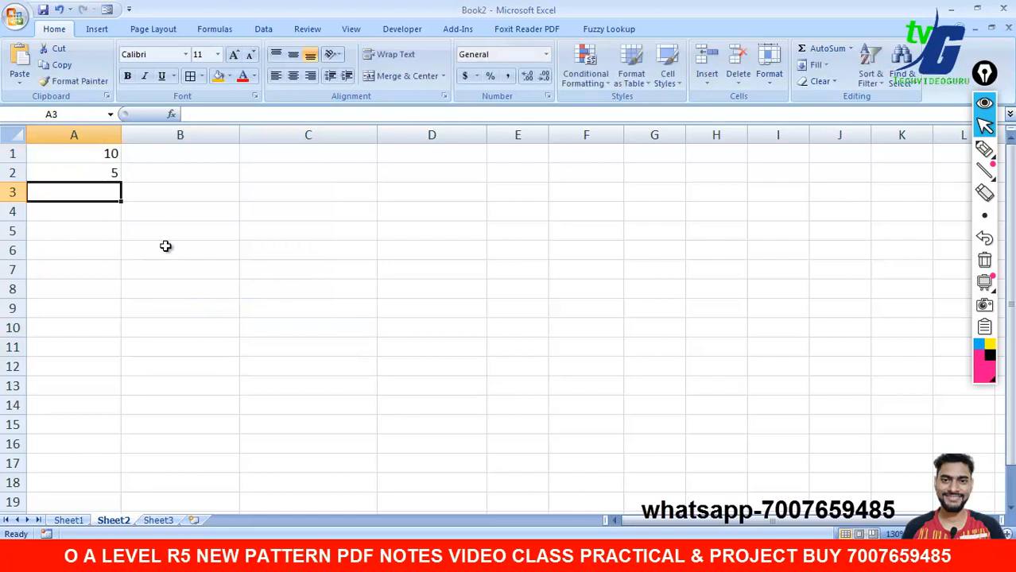
type("7")
key("Return")
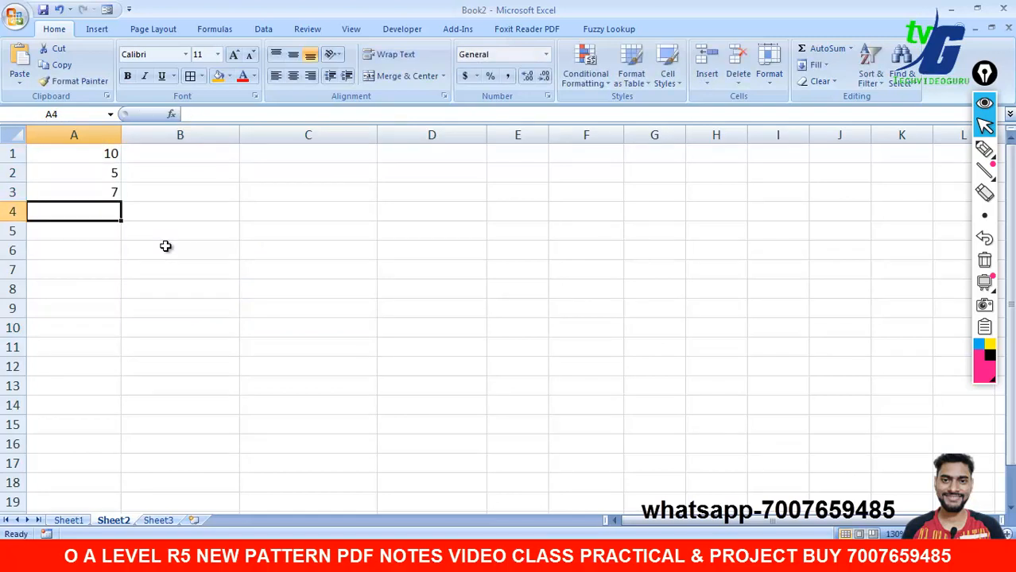
Step: Continue the number list with 9, 7, 5 and 10 in cells A4 to A7, and select cell B1
type("9")
key("Return")
type("7")
key("Return")
type("5")
key("Return")
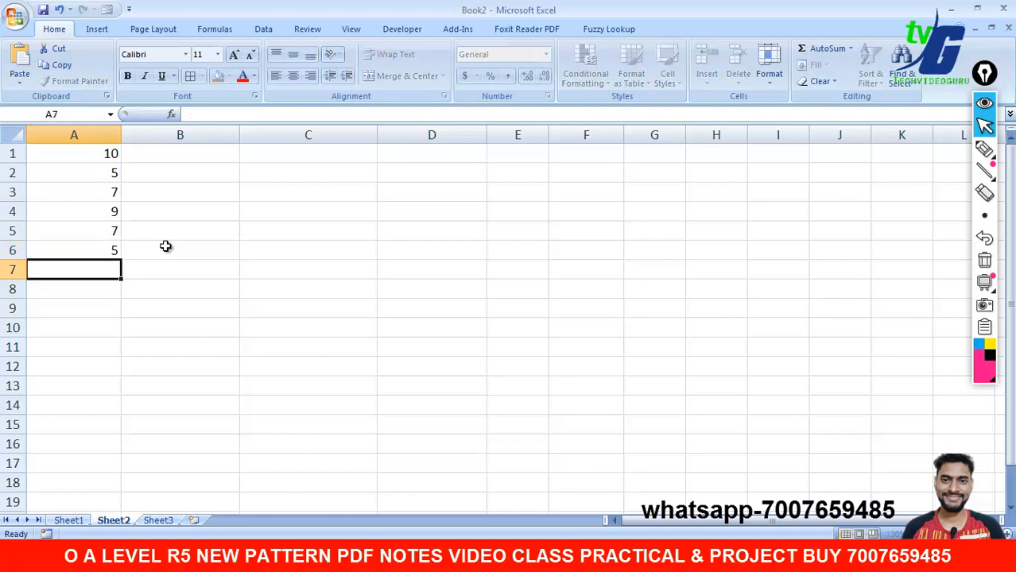
type("10")
left_click(256, 275)
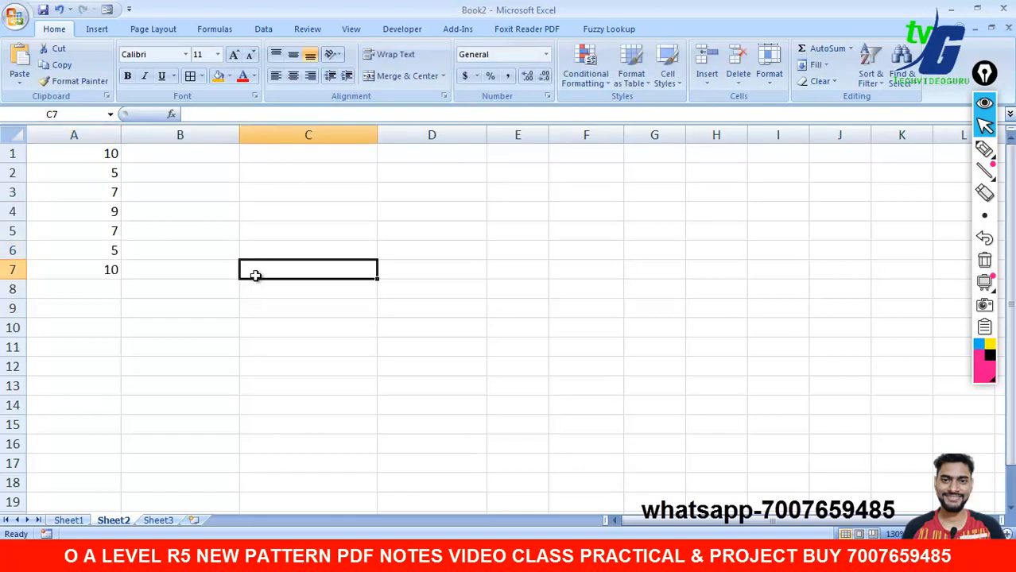
left_click(189, 157)
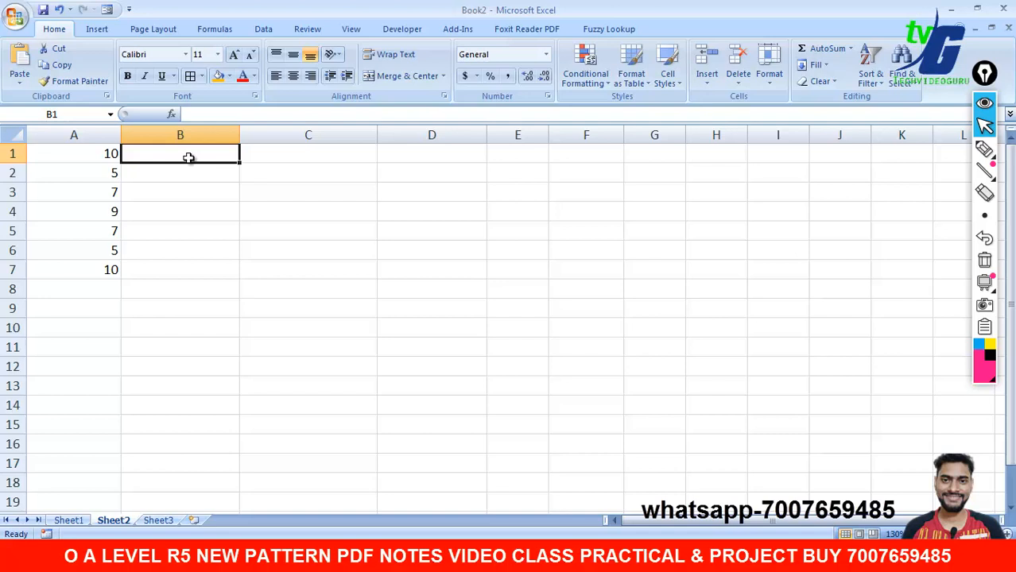
Step: Enter the formula =COUNT(A1:A7) in cell B1
type("=c")
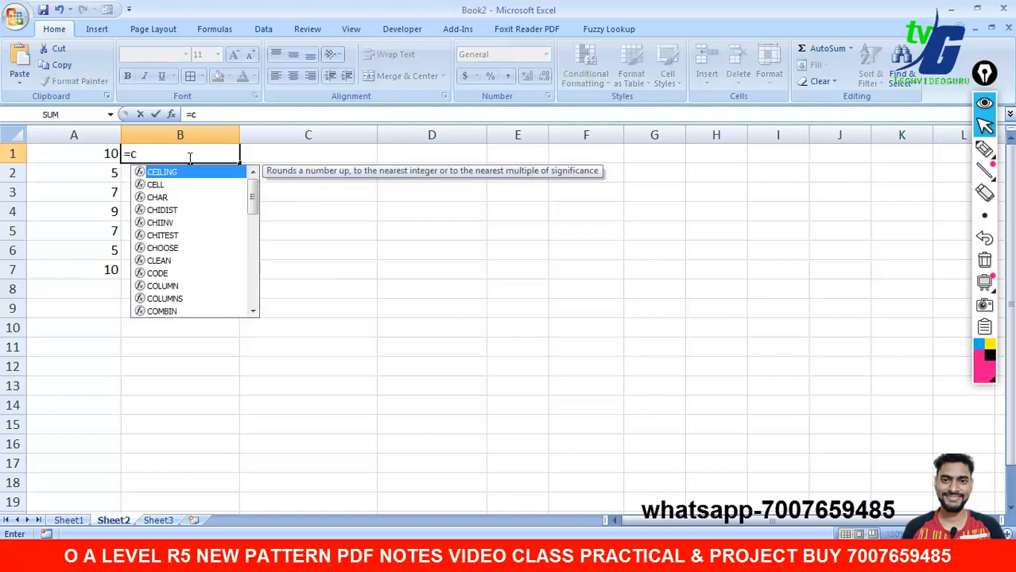
type("ount")
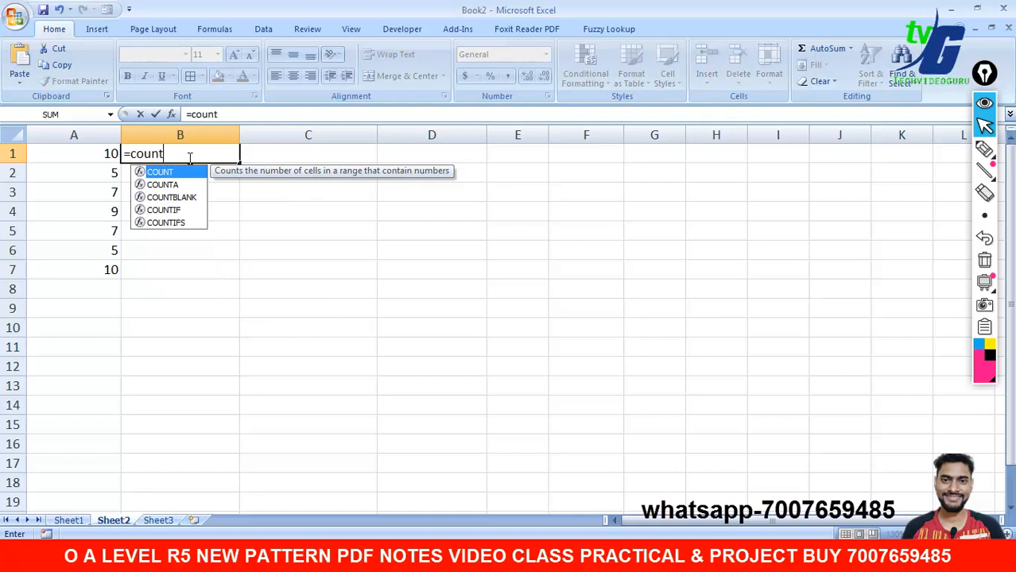
key("Tab")
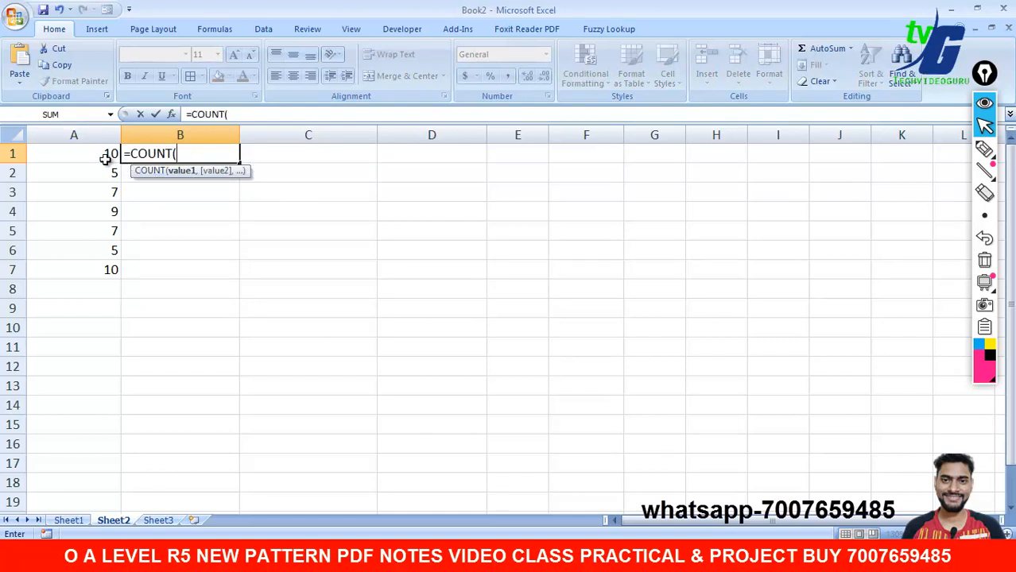
left_click_drag(105, 159, 104, 265)
type(")")
key("Return")
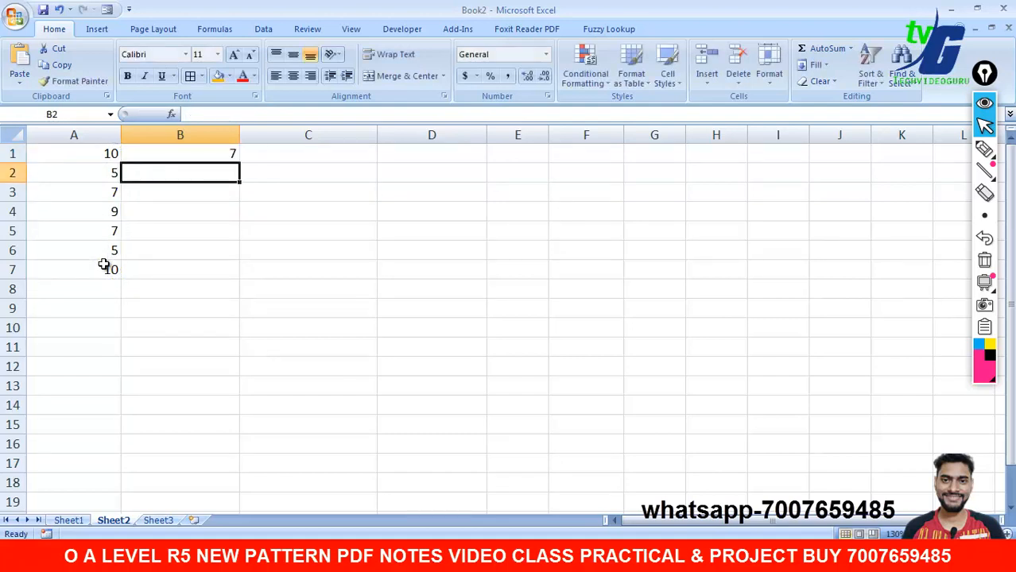
Step: Examine the COUNT result and formula in B1 against the numbers listed in A1:A7
left_click(104, 269)
left_click_drag(80, 155, 90, 270)
left_click(226, 151)
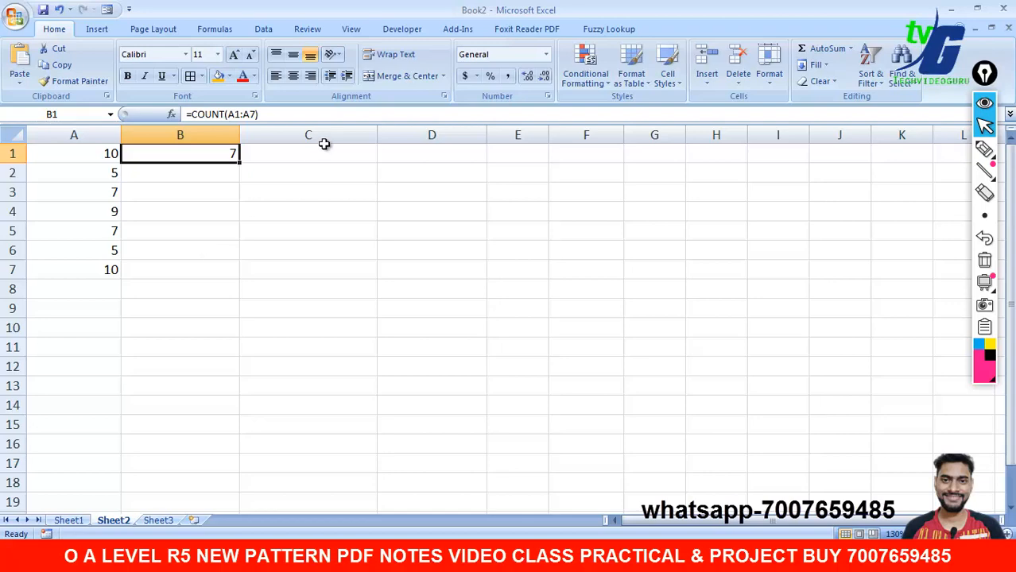
left_click_drag(86, 163, 72, 132)
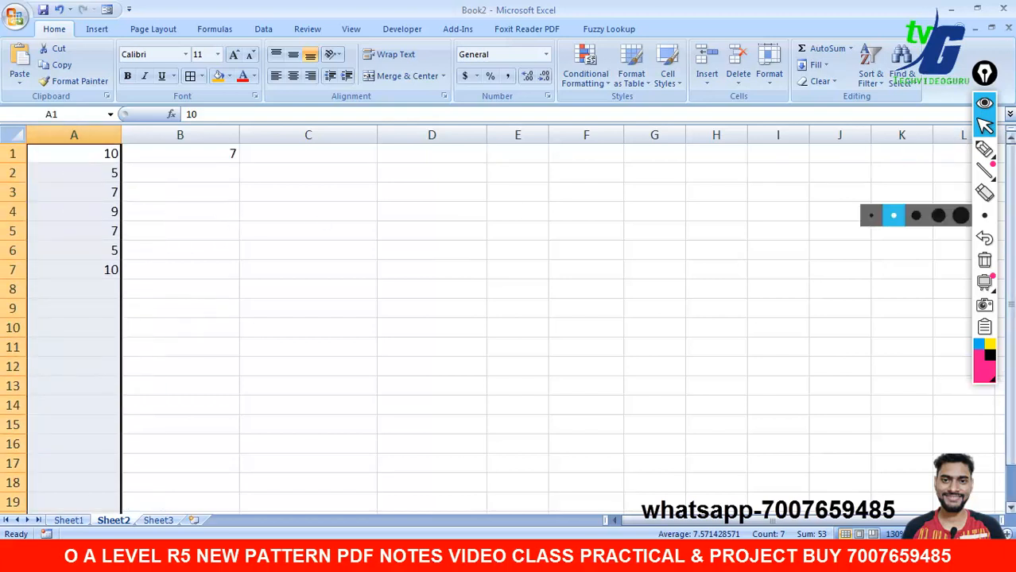
left_click(267, 248)
left_click(93, 180)
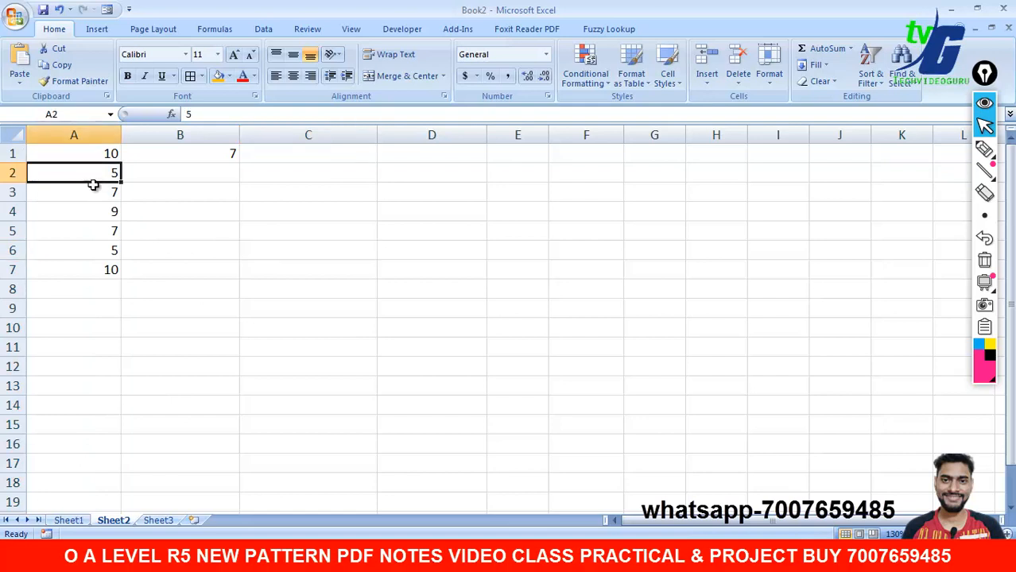
left_click(93, 194)
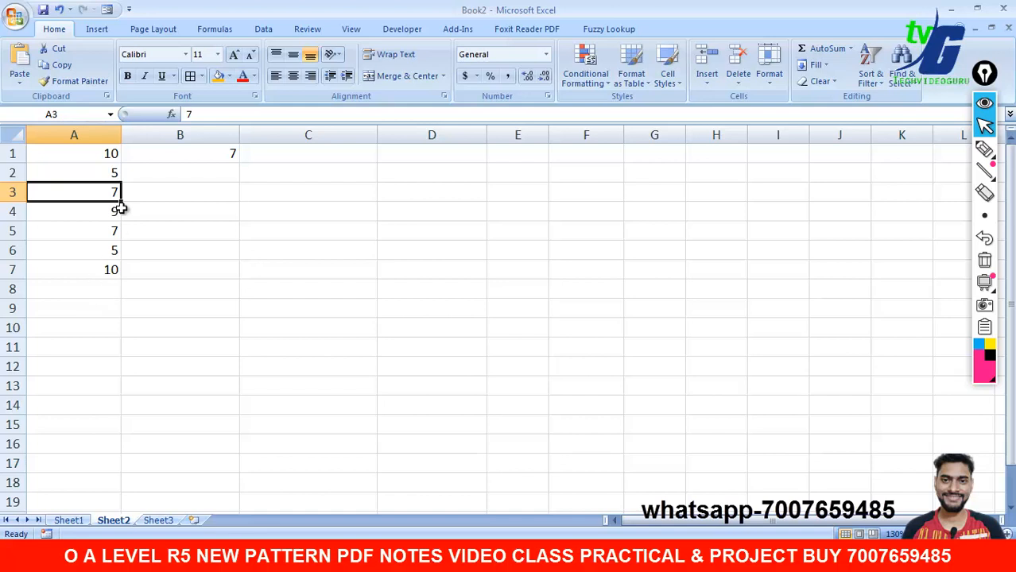
left_click_drag(114, 154, 114, 270)
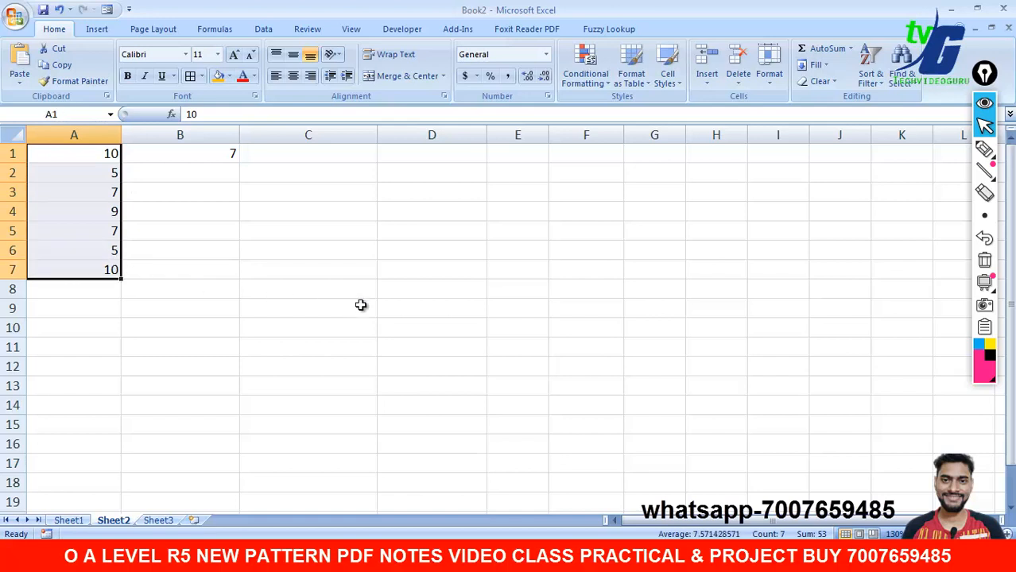
left_click(361, 306)
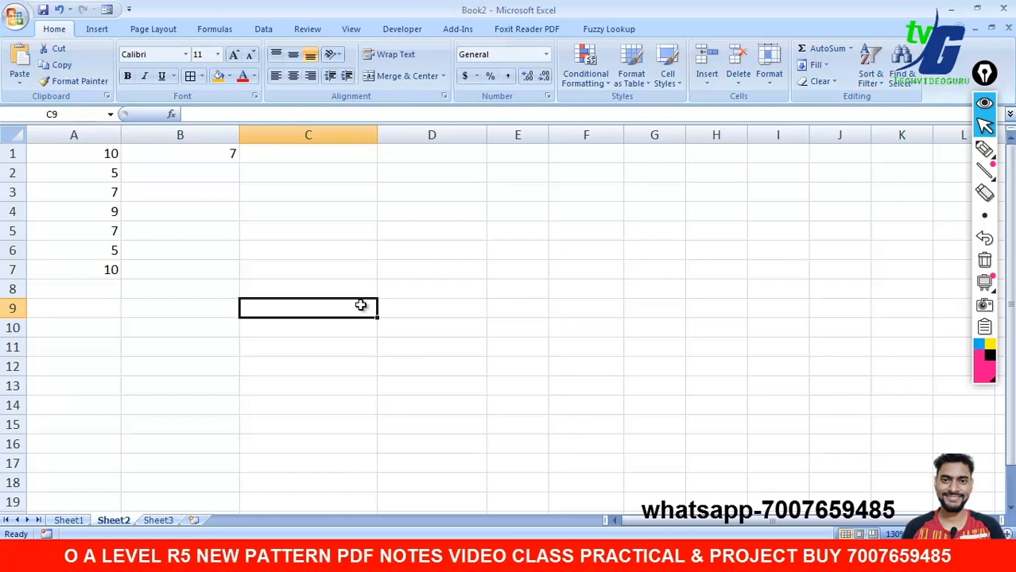
Step: Replace the number in A4 with the right-aligned letter A, and clear the COUNT formula from B1
left_click(128, 208)
left_click(114, 210)
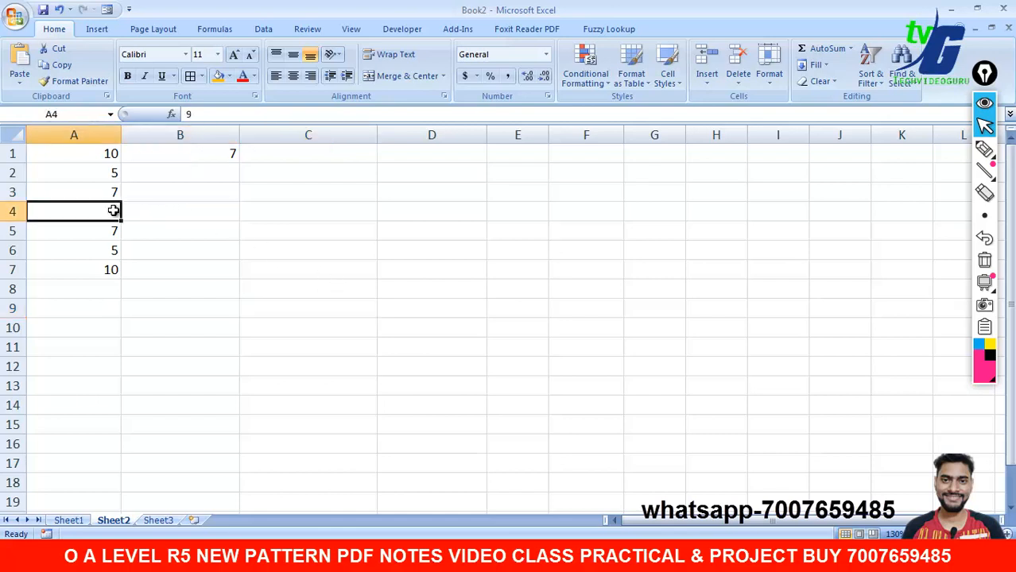
type("A")
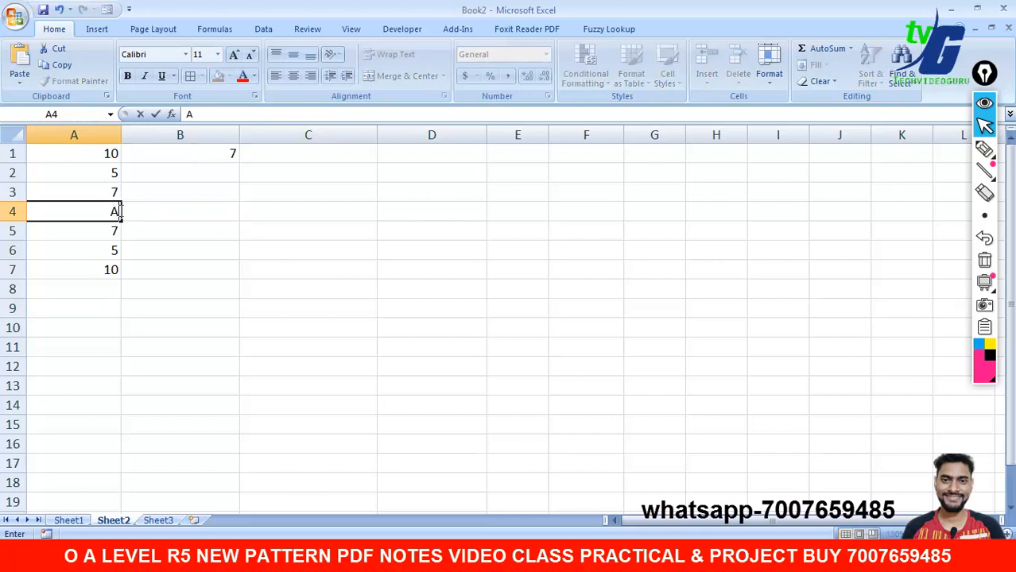
left_click(218, 154)
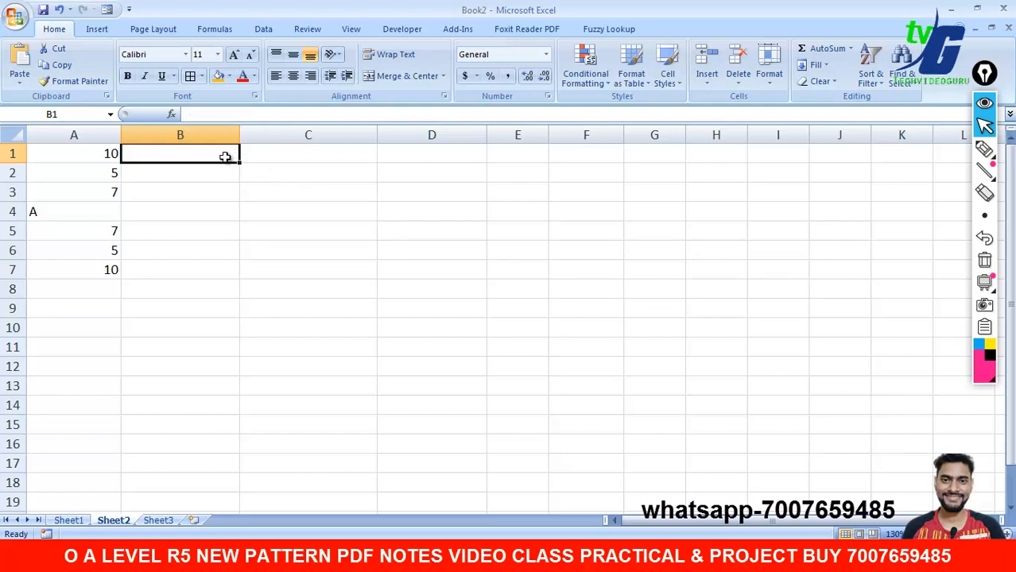
left_click(114, 208)
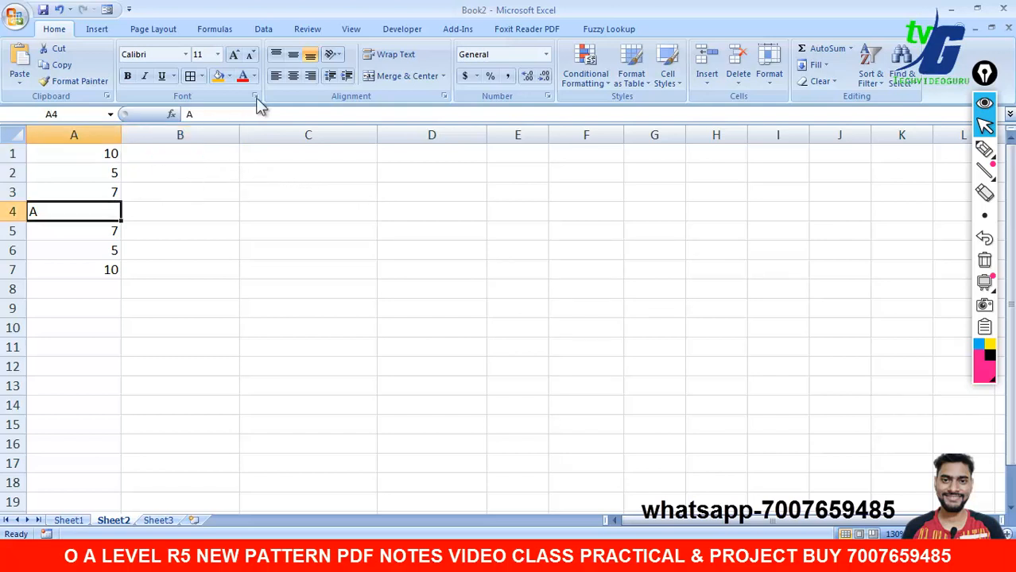
left_click(311, 76)
left_click(272, 186)
left_click(210, 156)
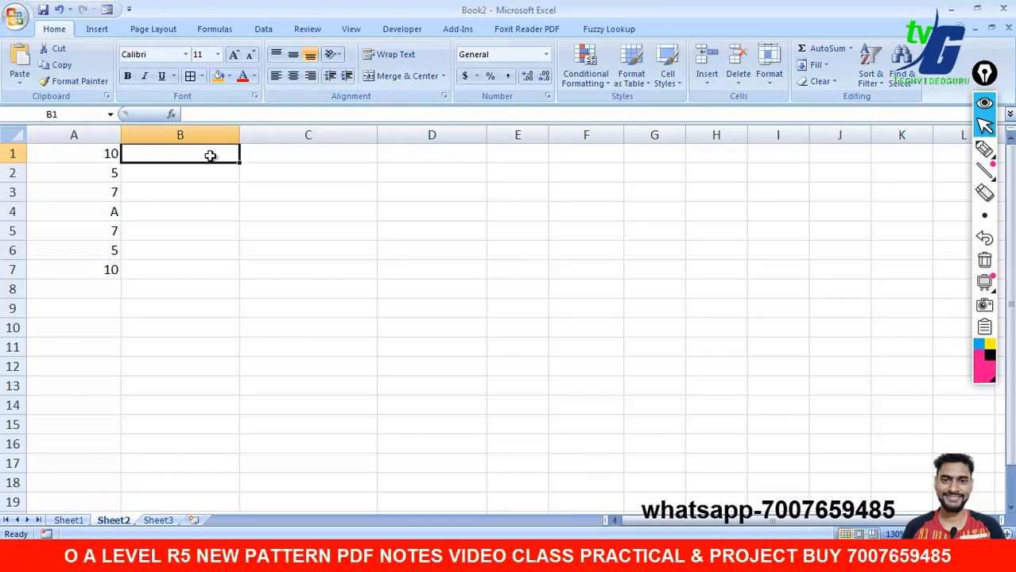
Step: Enter the formula =COUNTA(A1:A7) in cell B1
type("=c")
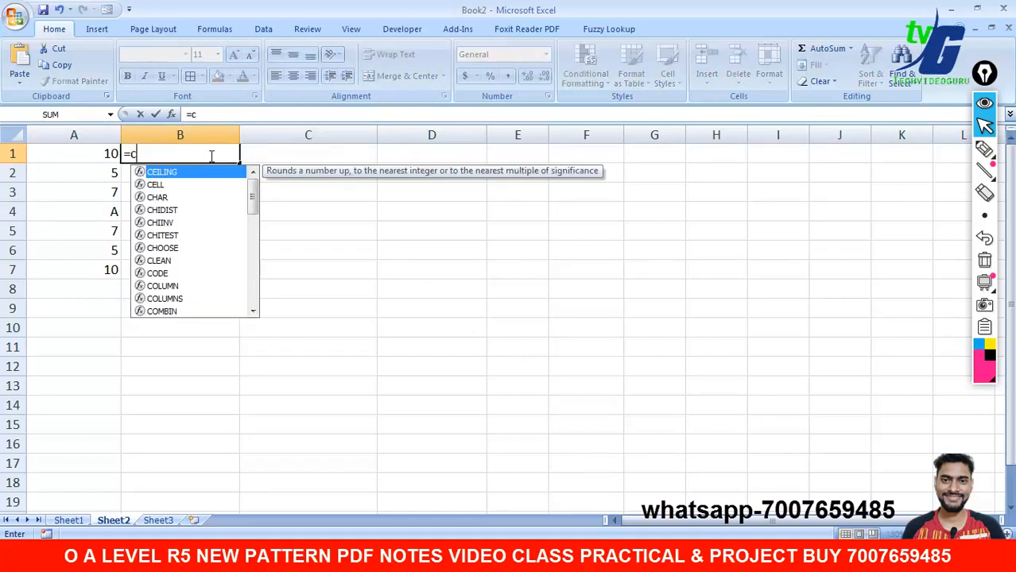
type("ount")
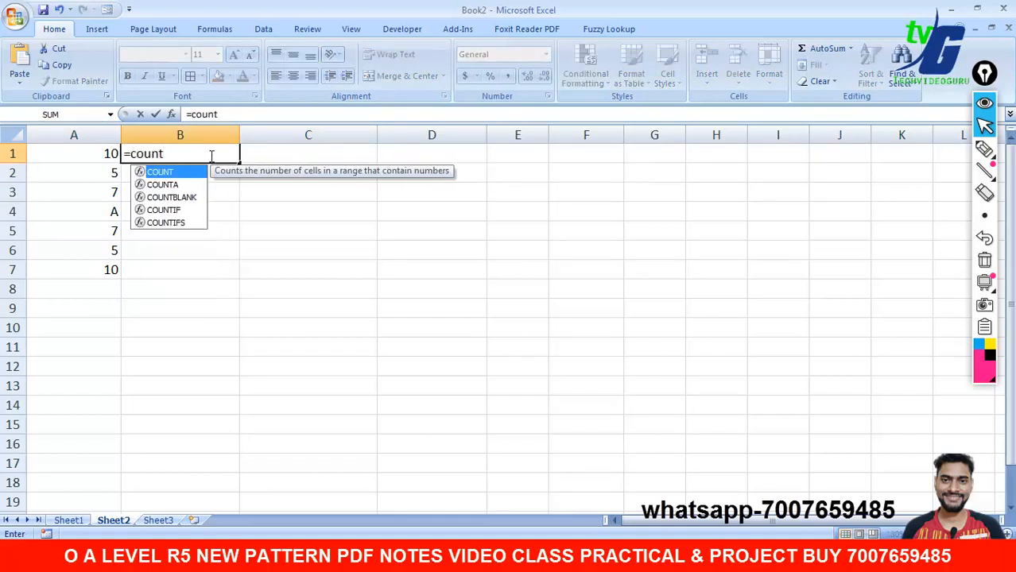
key("Down")
key("Tab")
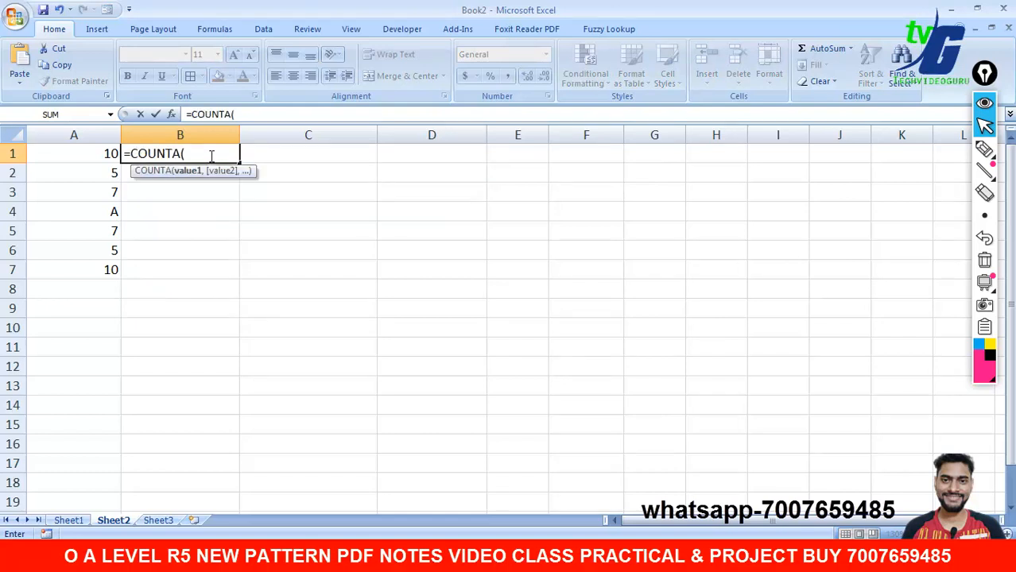
left_click_drag(93, 152, 88, 270)
type(")")
key("Return")
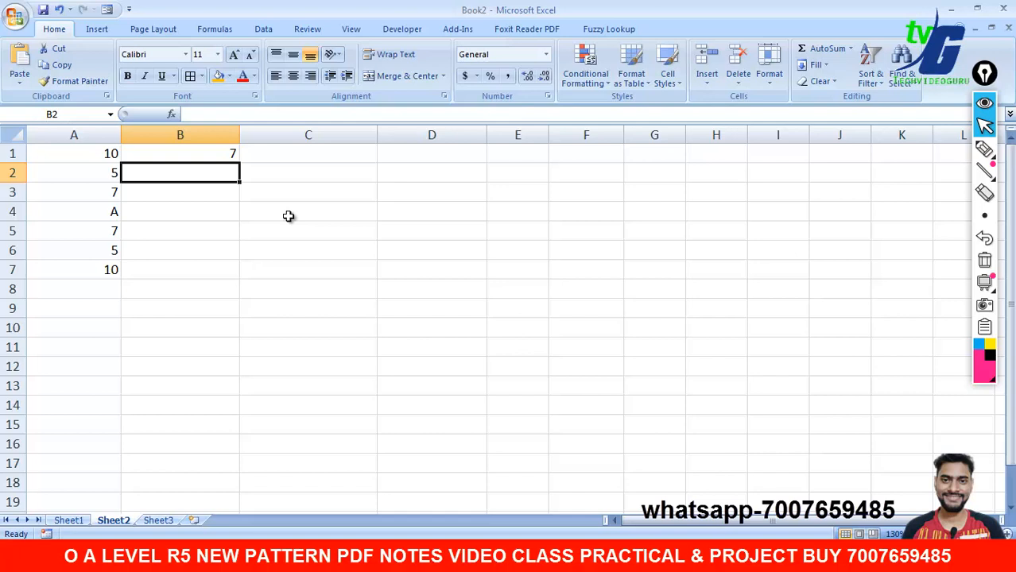
Step: Clear the contents of cells A3 and A5 to leave blanks in the list
left_click(116, 193)
key("Delete")
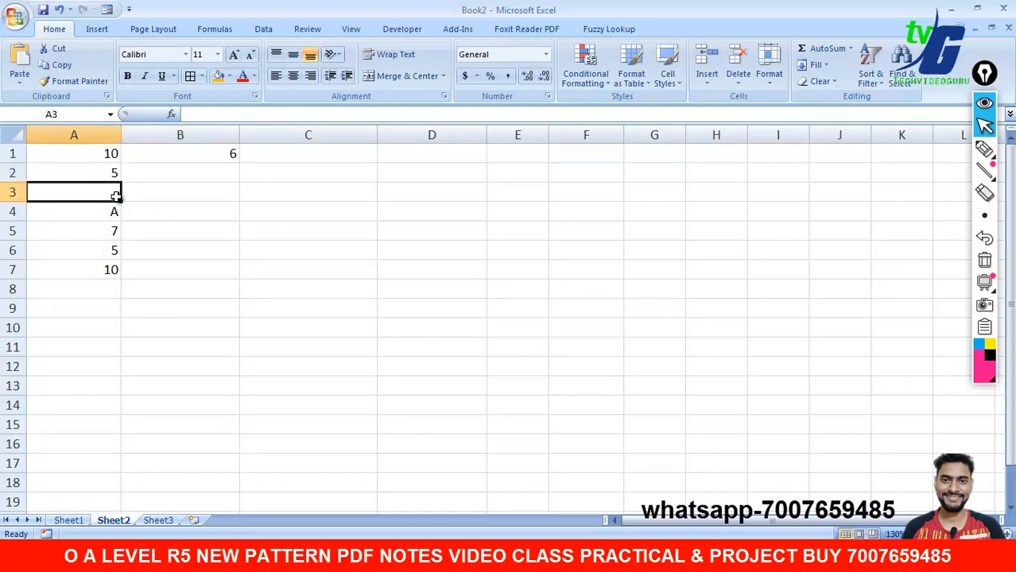
key("Down")
key("Down")
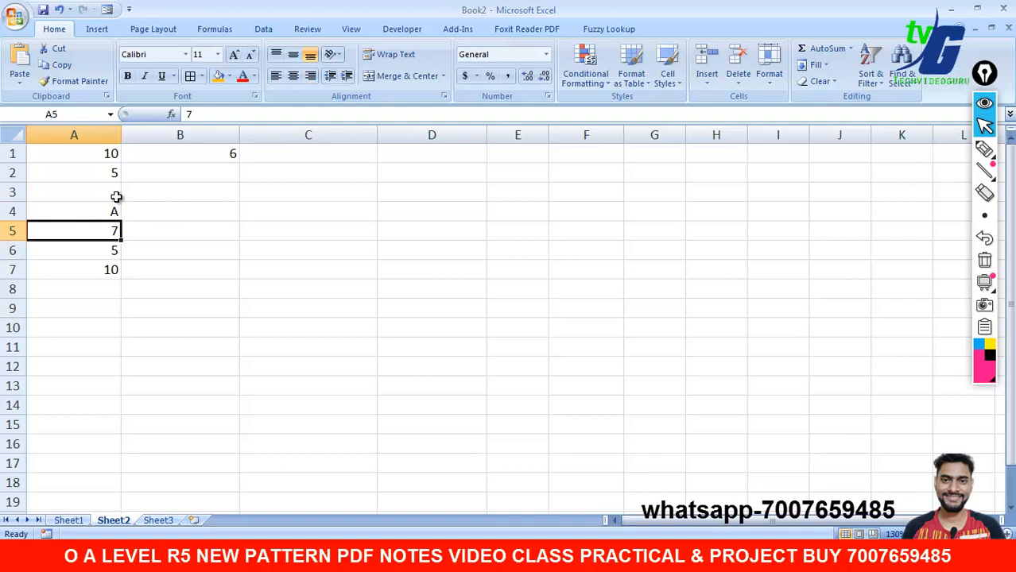
key("Delete")
Step: Replace the COUNTA formula in B1 with =COUNTBLANK(A1:A7)
left_click(229, 153)
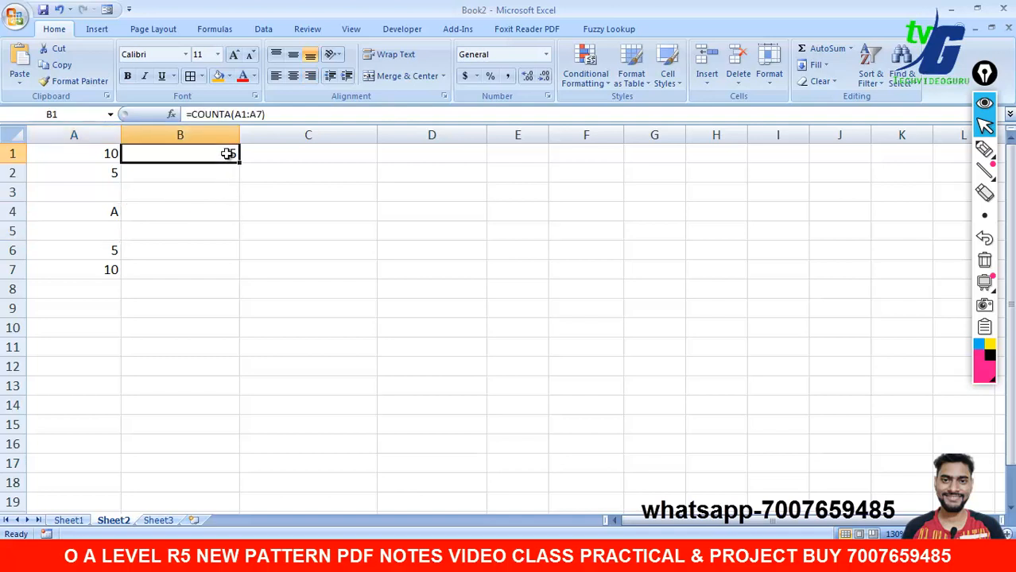
key("Delete")
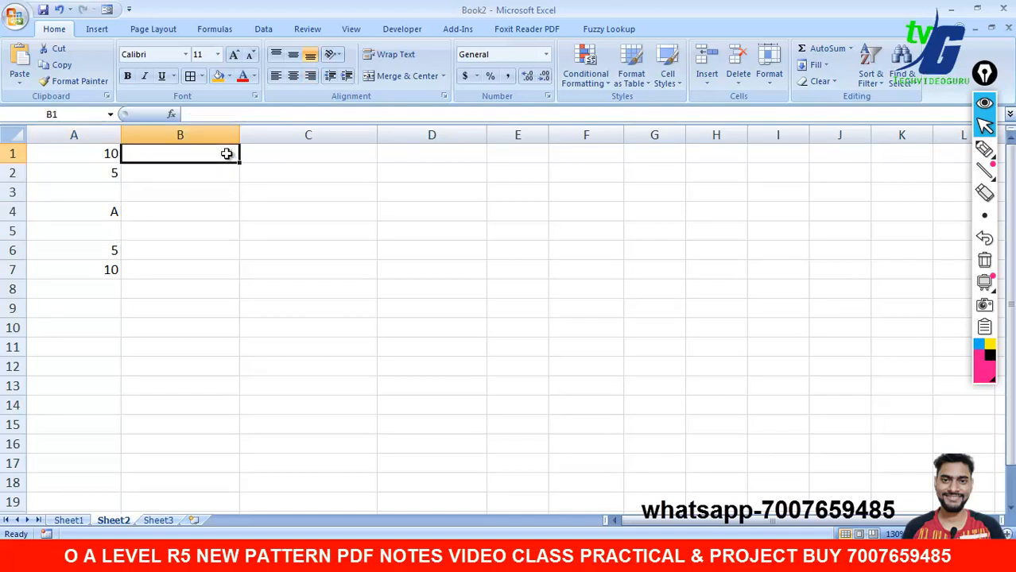
type("=coun")
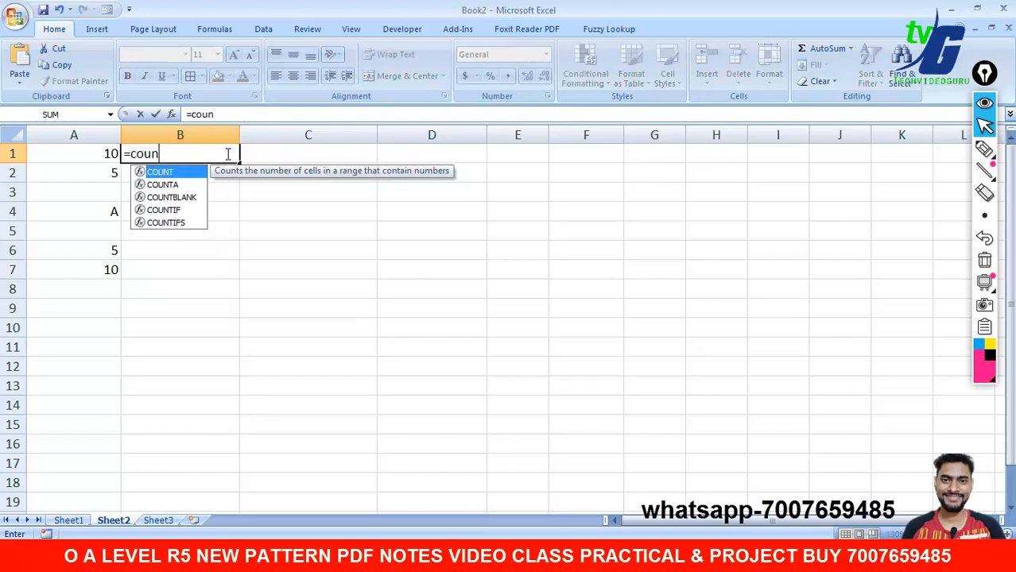
key("Down")
key("Down")
key("Tab")
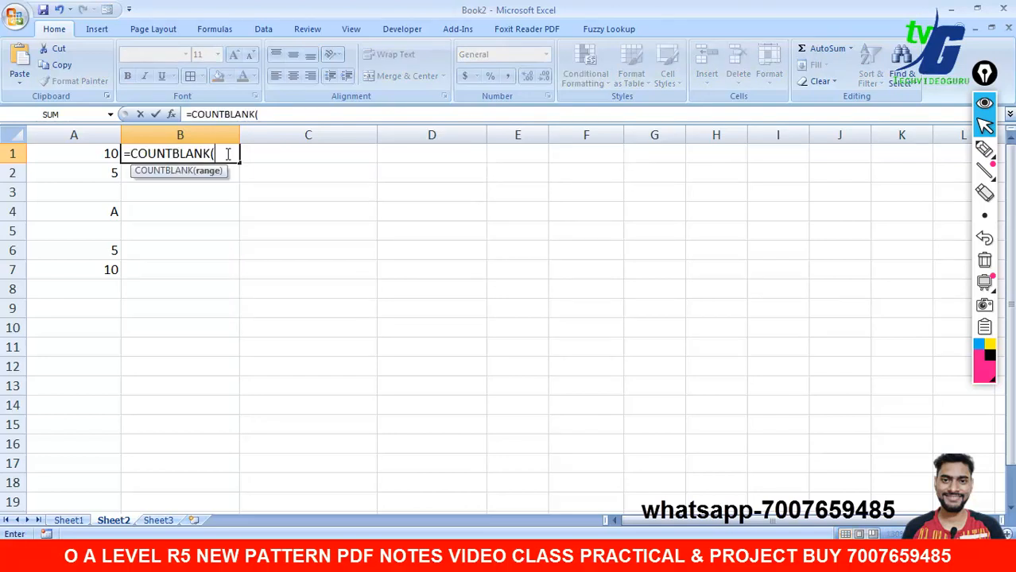
left_click_drag(109, 155, 109, 267)
type(")")
key("Return")
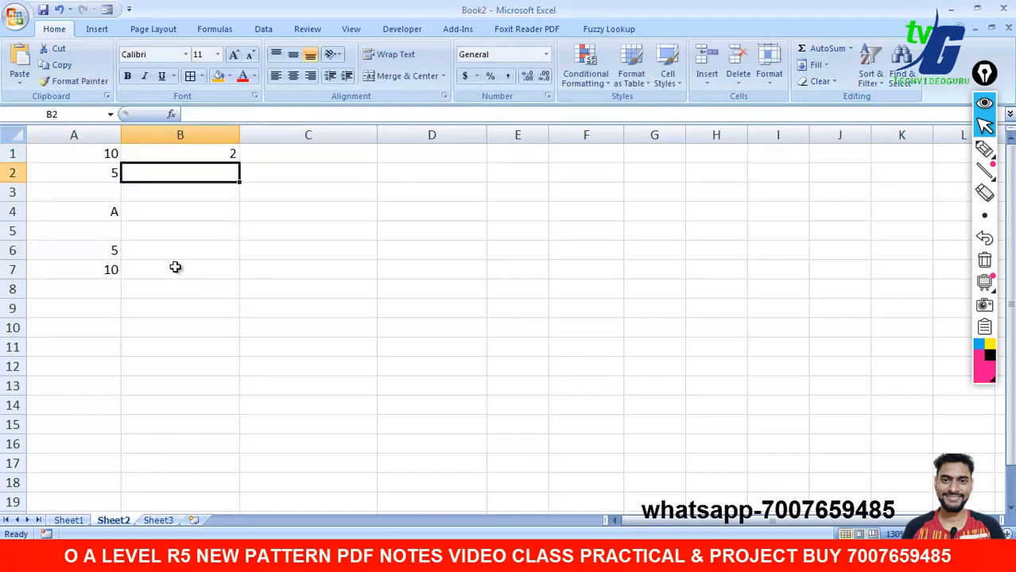
Step: Check the blank cells A3 and A5 within column A against the COUNTBLANK result in B1
left_click(110, 199)
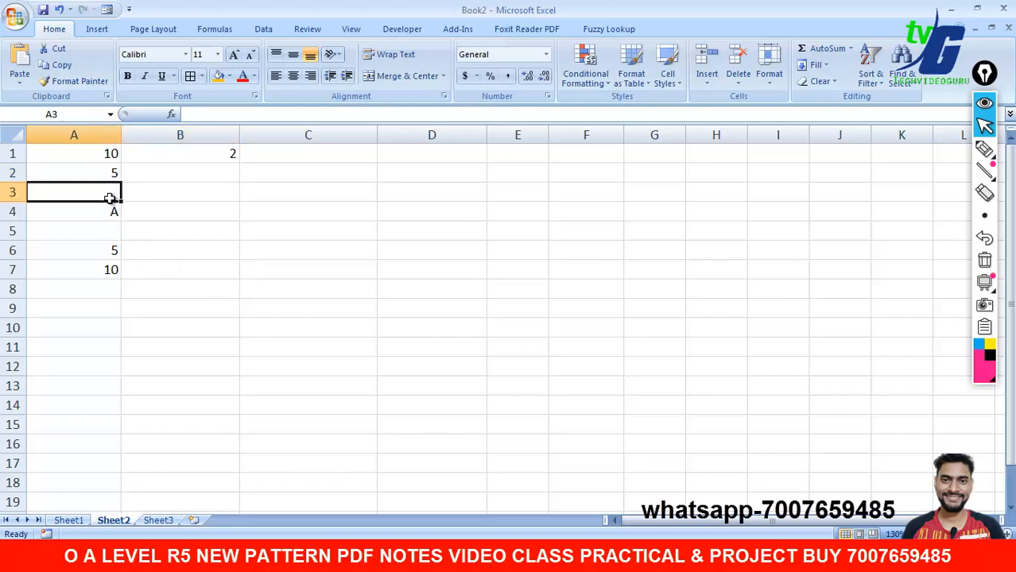
left_click(110, 236)
left_click(107, 185)
left_click(99, 237)
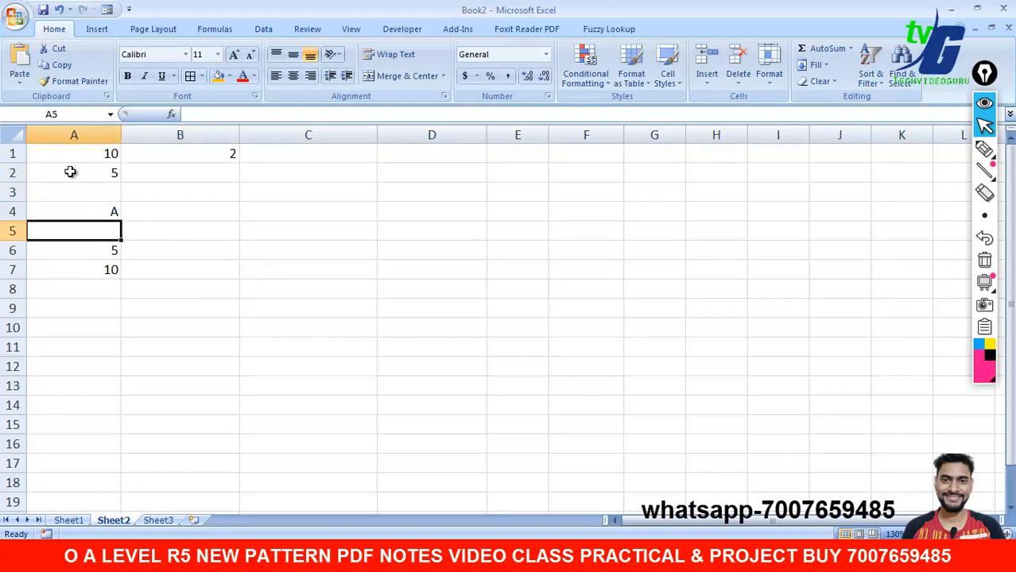
left_click_drag(70, 153, 71, 466)
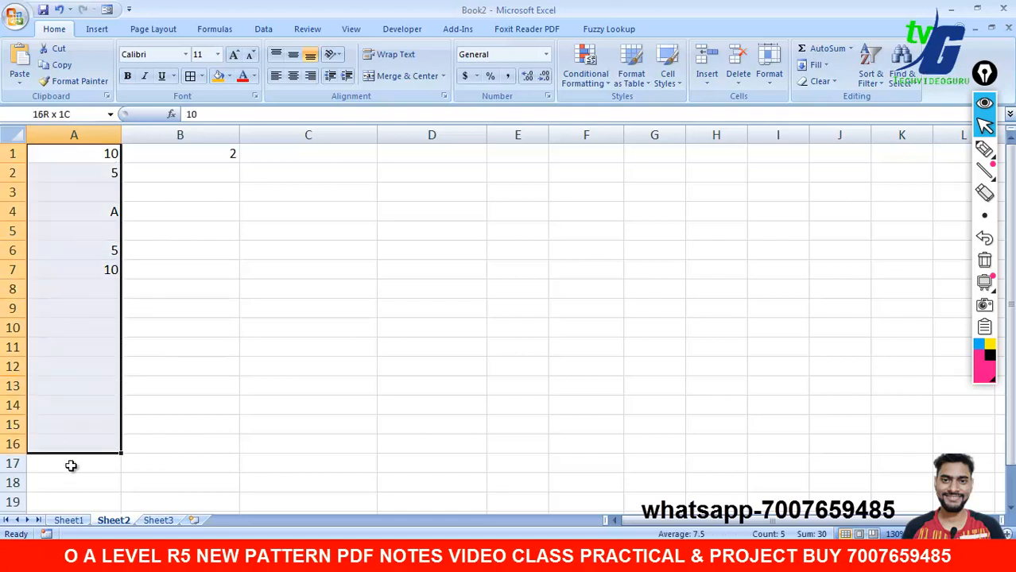
Step: Clear the formula in B1 and the letter in A4, and enter 5, 2 and 3 in cells A3 to A5
left_click(221, 158)
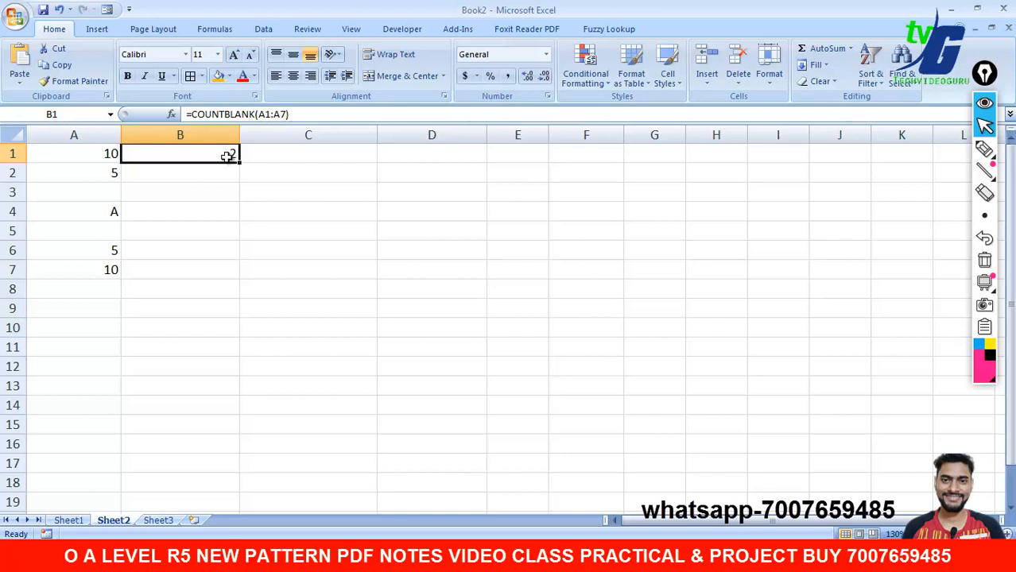
key("Delete")
left_click(102, 206)
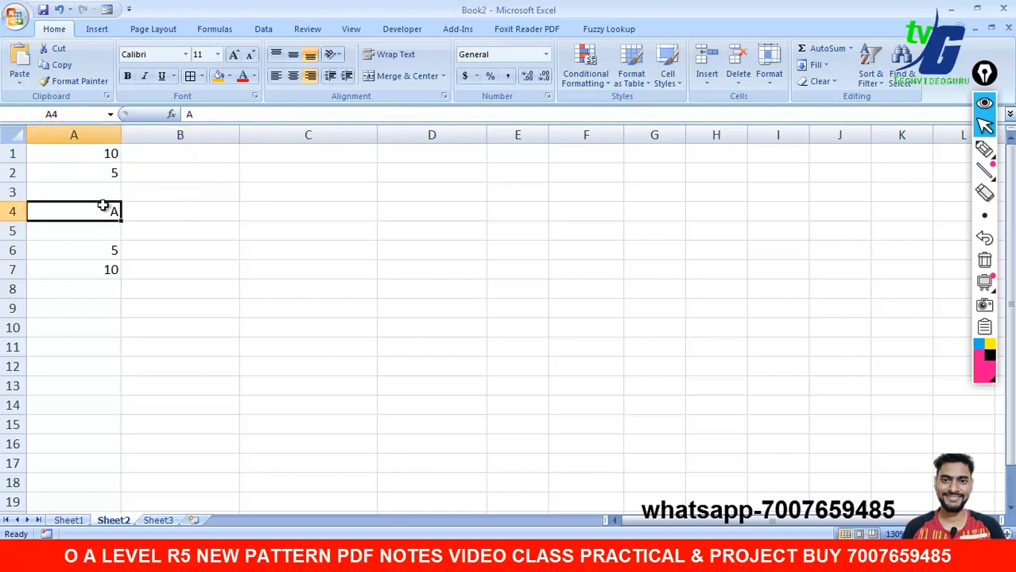
key("Delete")
left_click(115, 184)
type("5")
key("Return")
type("2")
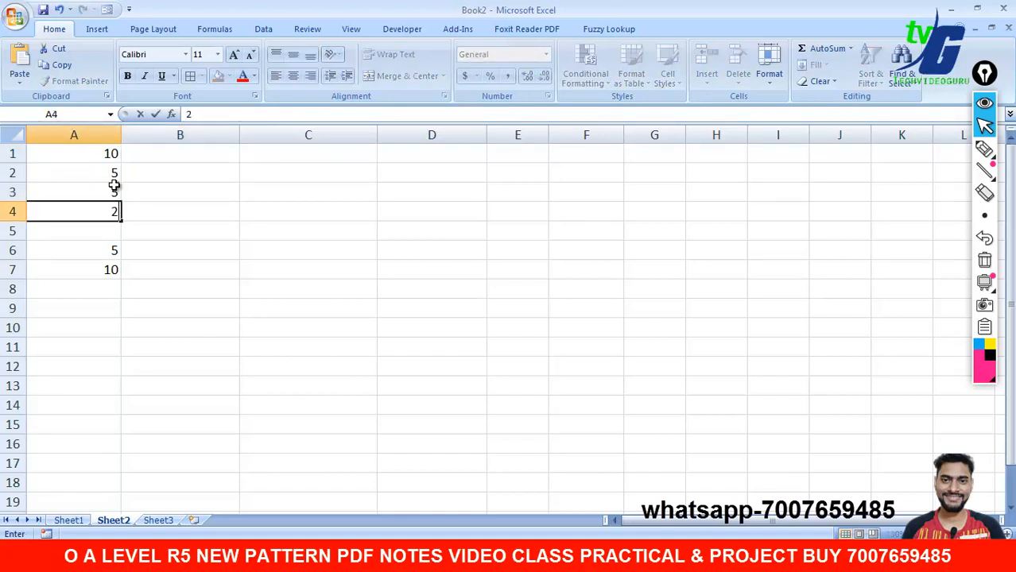
key("Return")
type("3")
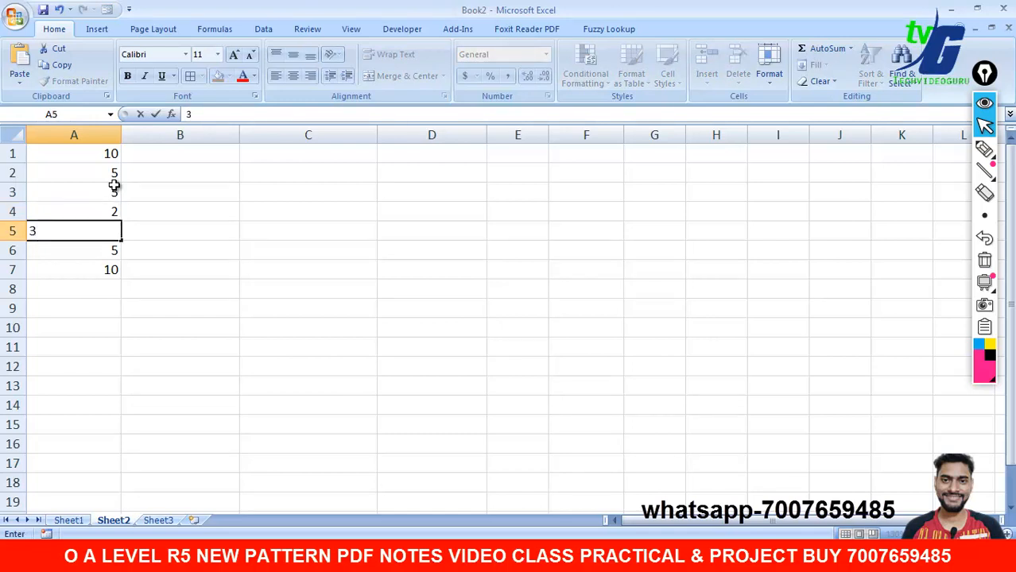
key("Return")
Step: Calculate the average of the column A numbers in cell B1 with the formula =AVERAGE(A1:A7)
left_click(162, 159)
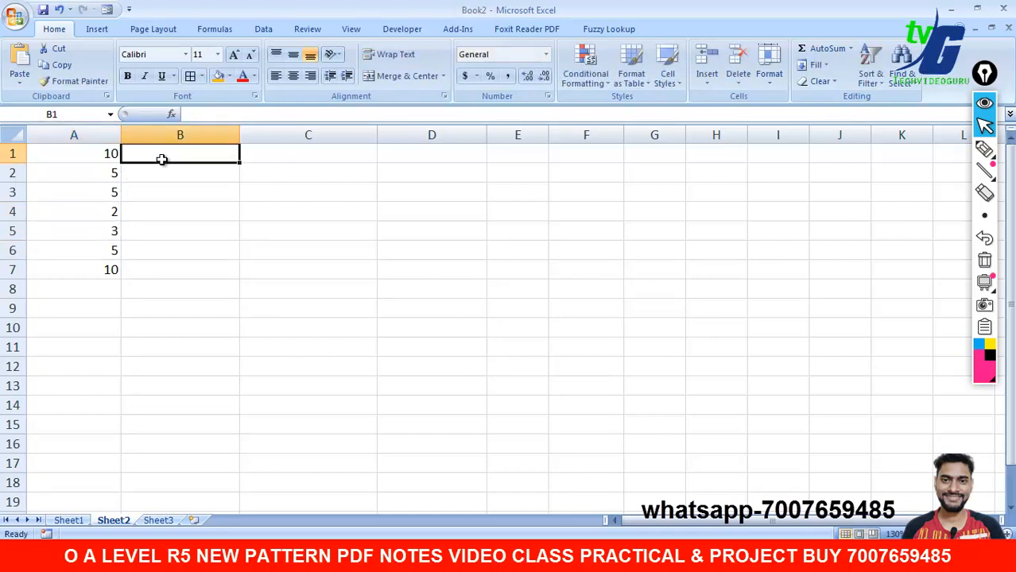
type("=av")
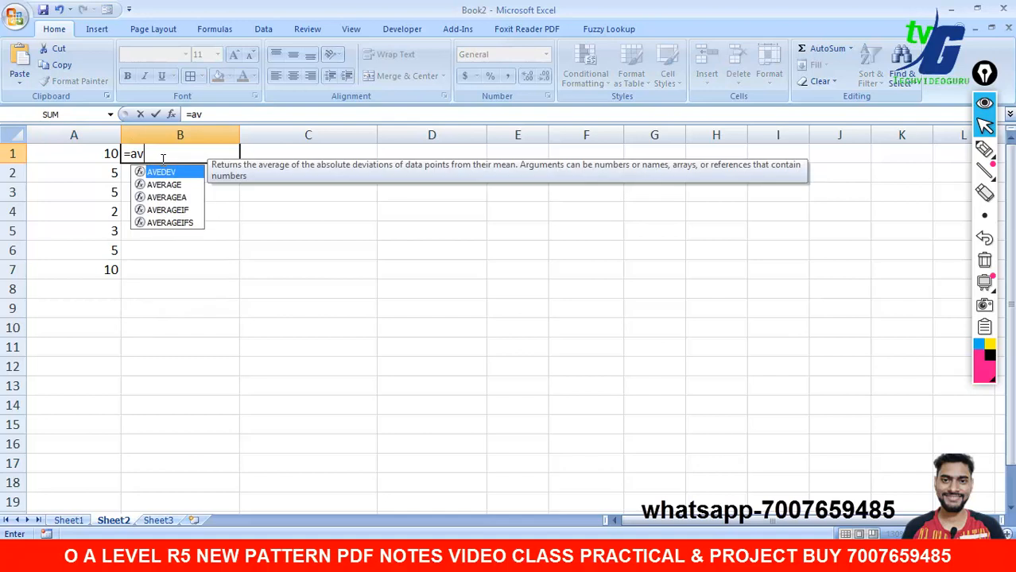
key("Down")
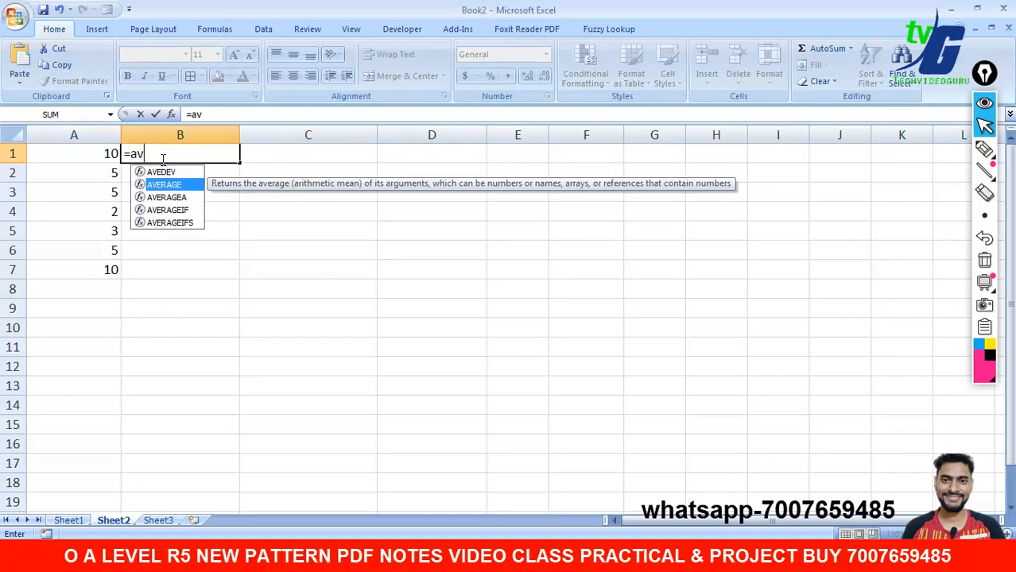
key("Tab")
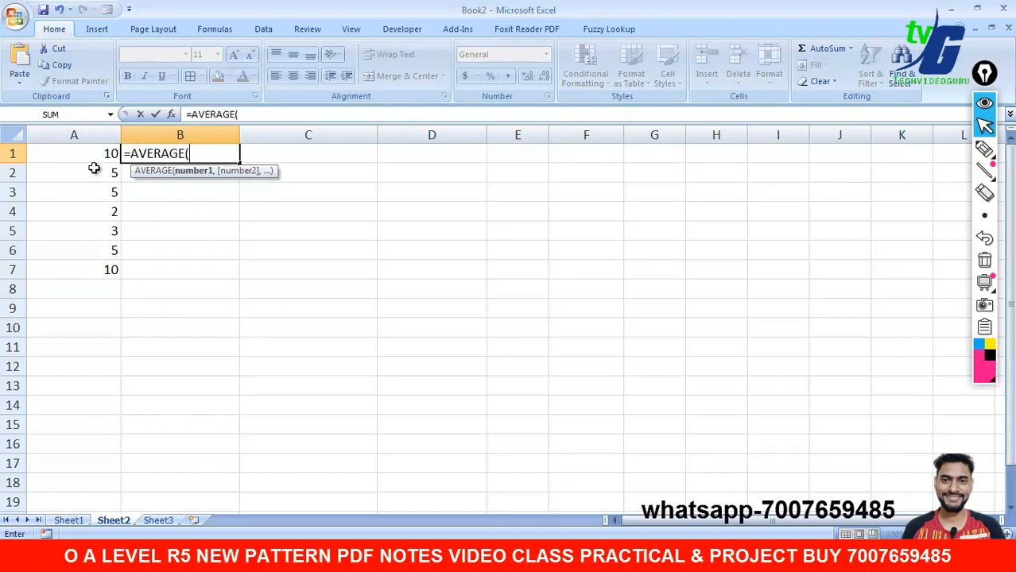
left_click_drag(95, 154, 108, 271)
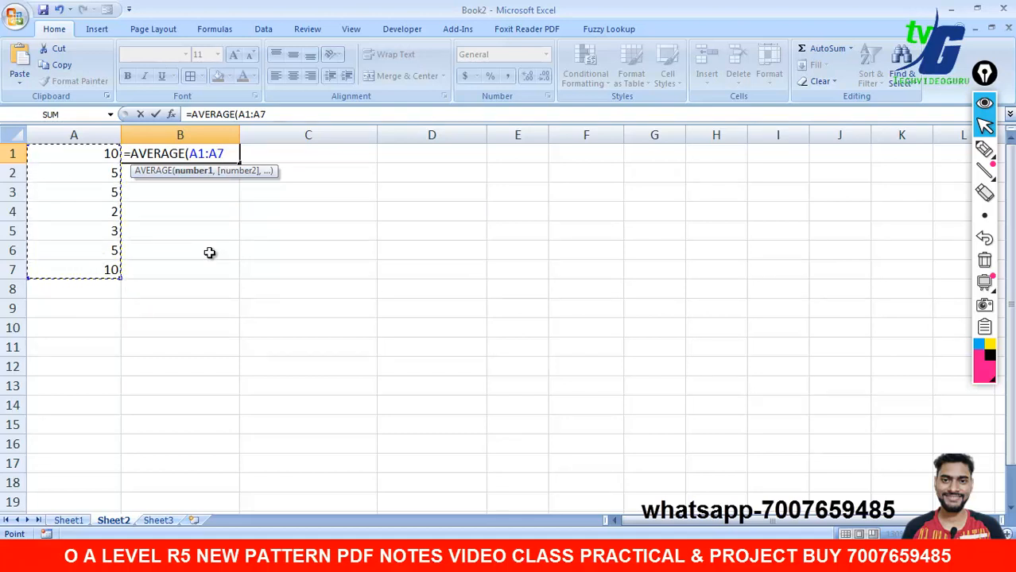
key("Return")
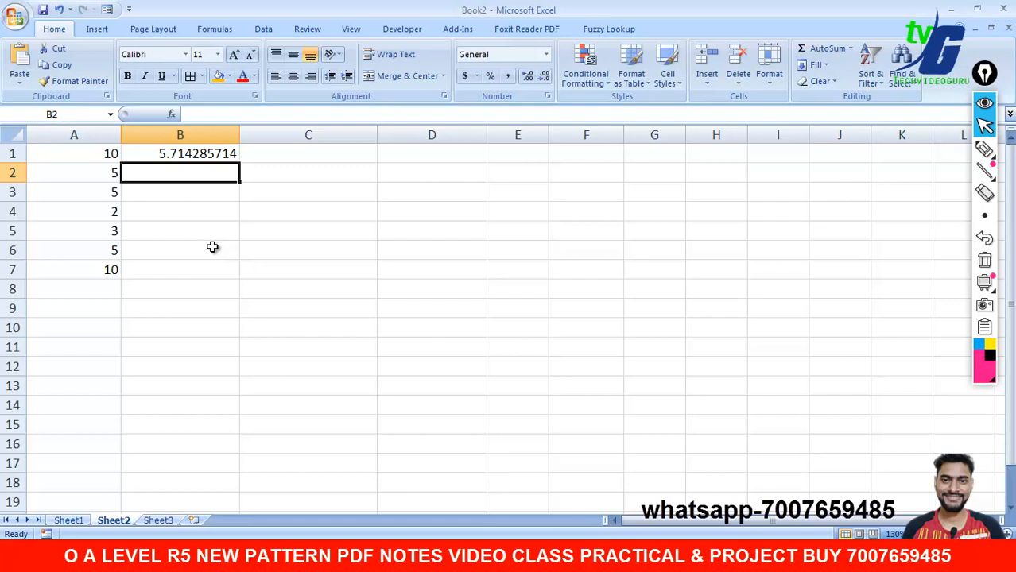
Step: Clear the numbers and the AVERAGE formula from the range A1:B7
left_click_drag(110, 153, 173, 270)
key("Delete")
left_click(330, 275)
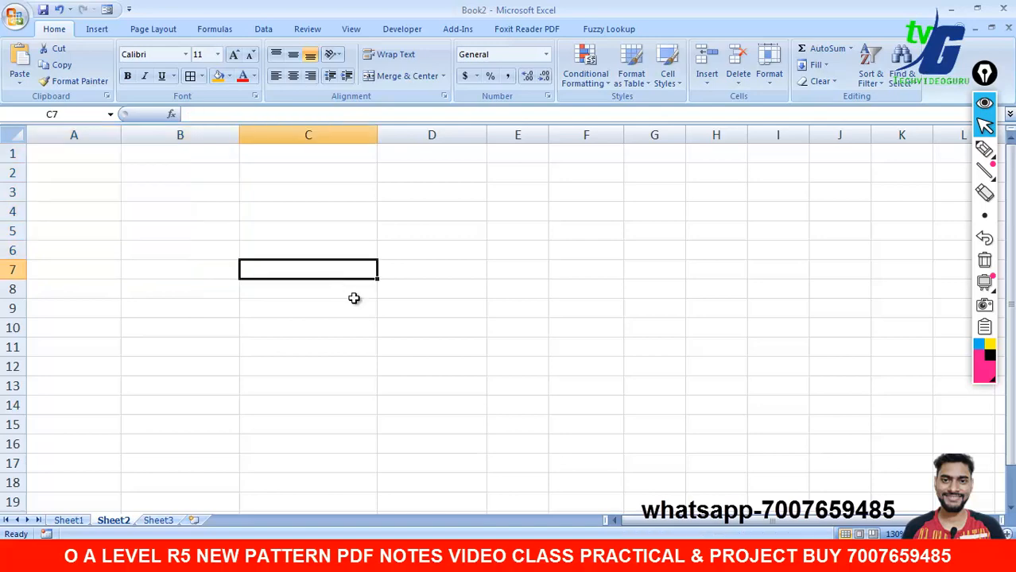
Step: Switch to the O Level syllabus PDF in Adobe Reader and examine spreadsheet exercises xiii and xiv, including the grading criteria
mouse_move(667, 561)
left_click(628, 493)
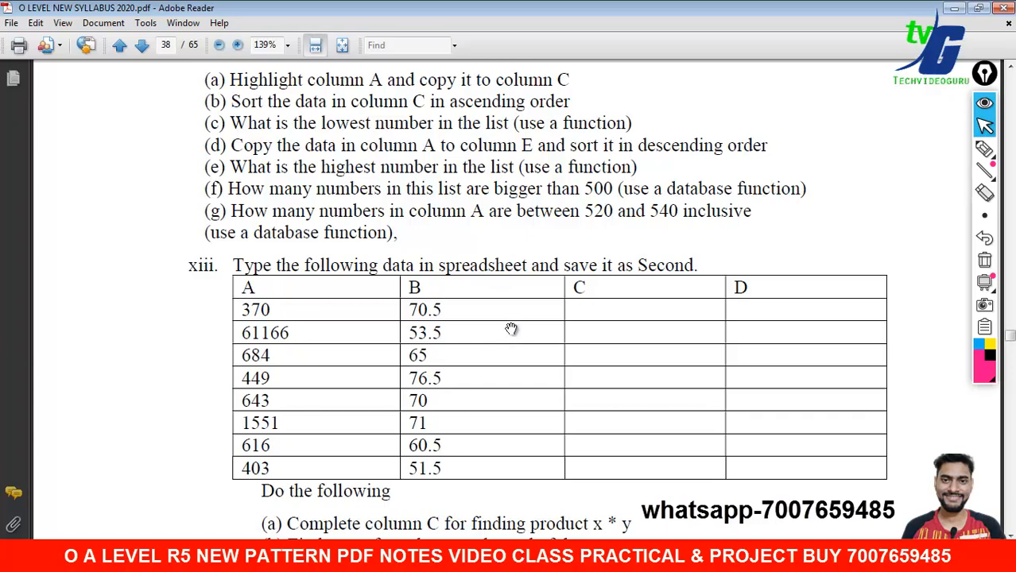
scroll(485, 485, "up", 5)
scroll(448, 460, "down", 9)
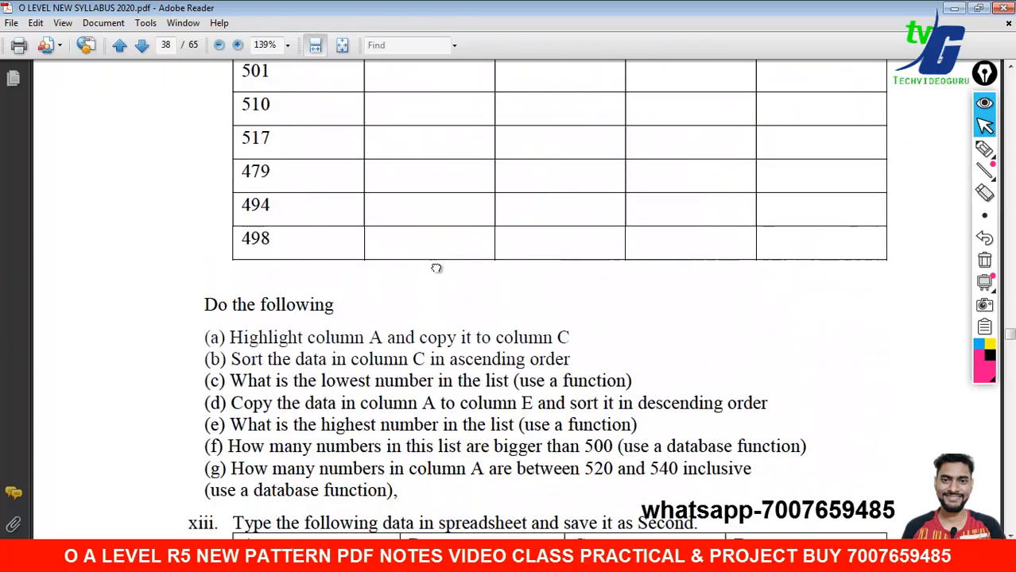
scroll(334, 310, "down", 4)
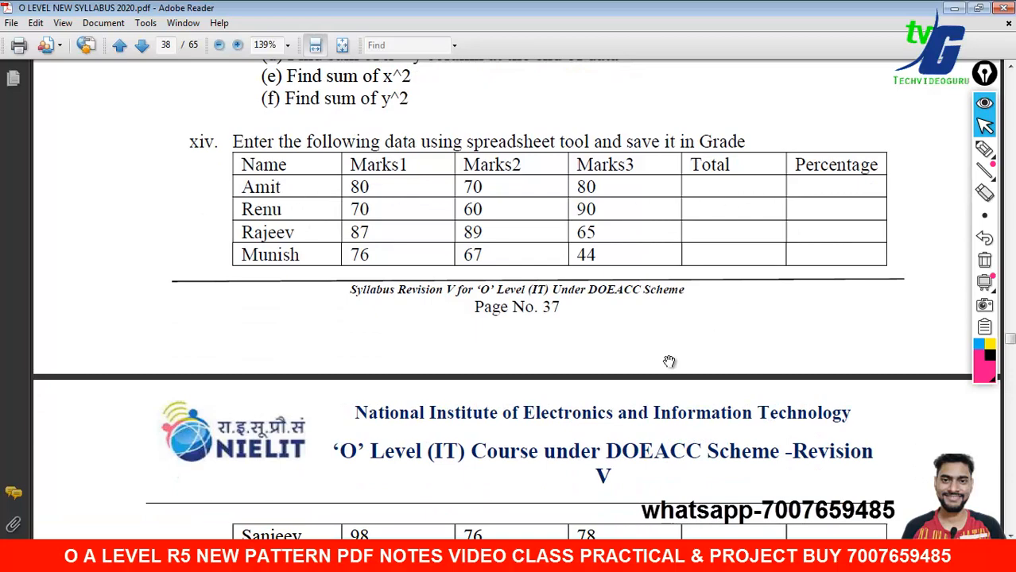
scroll(447, 287, "down", 6)
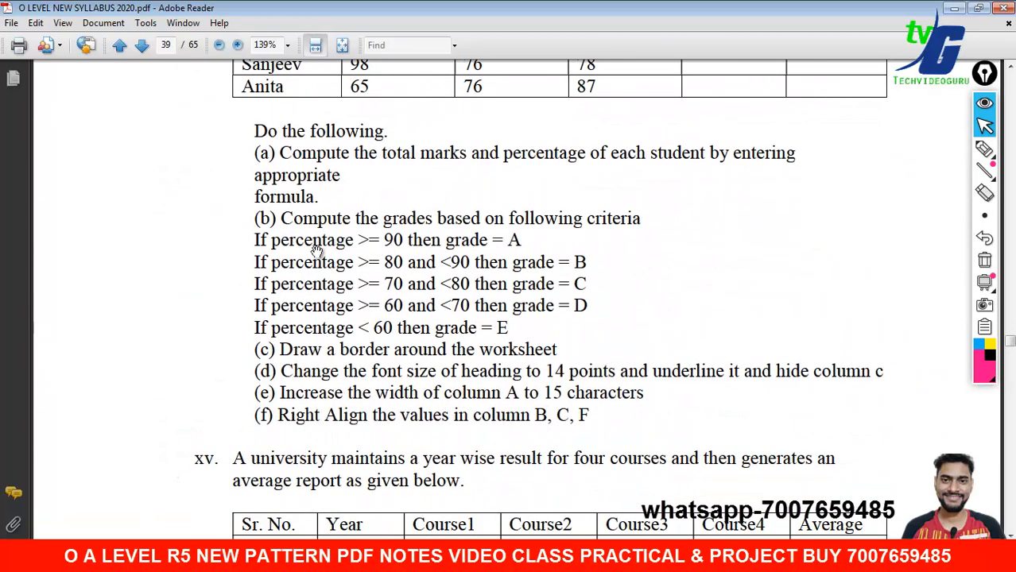
Step: Draw a pink tick beside task (b) on computing grades with the pen overlay, and erase the annotation
left_click(985, 149)
left_click_drag(171, 213, 266, 180)
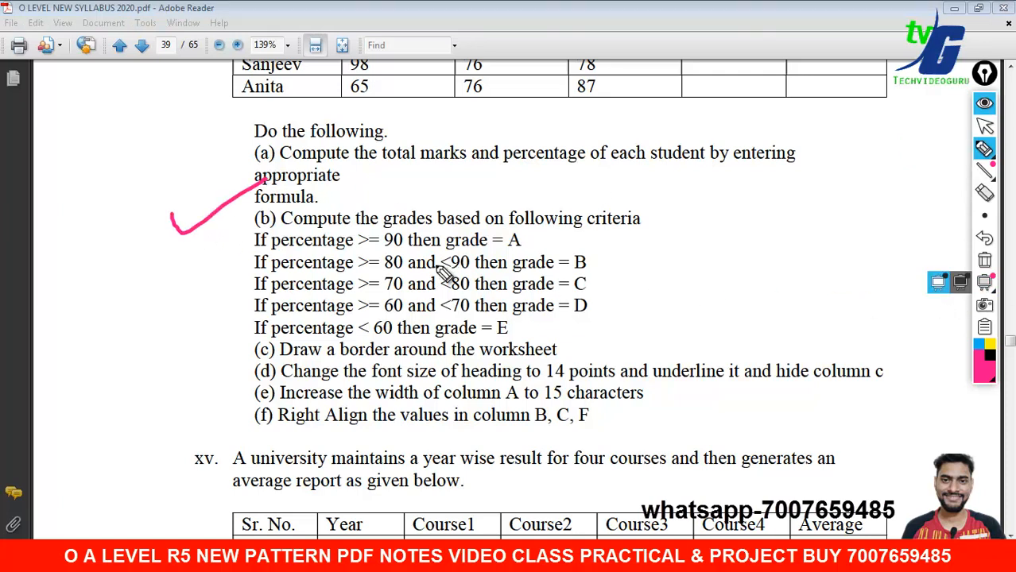
left_click(985, 260)
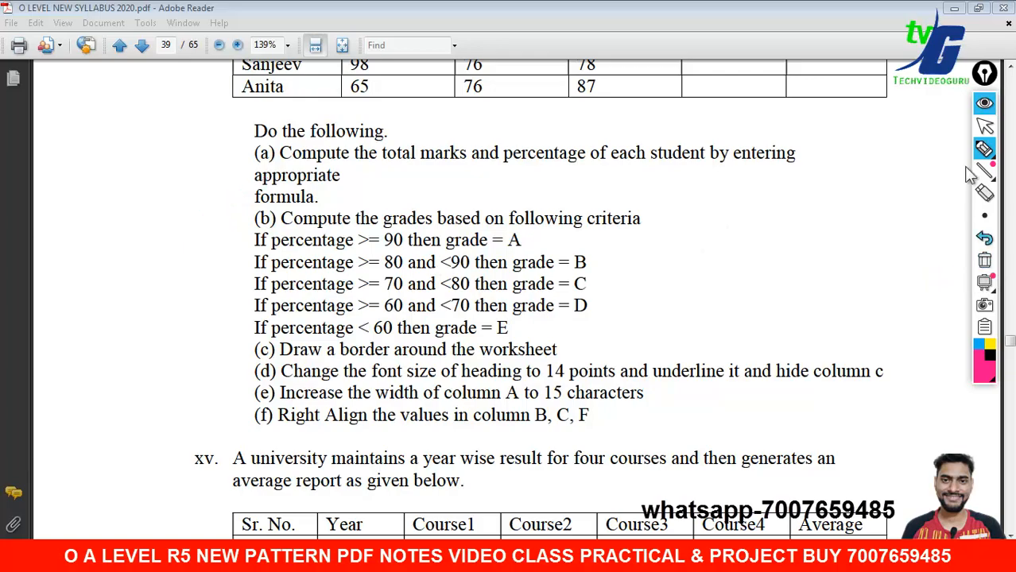
left_click(984, 127)
Step: Examine the remaining exercises xv to xx in the syllabus, covering averages, scenarios, sector sales, employee data and presentations
scroll(748, 198, "down", 8)
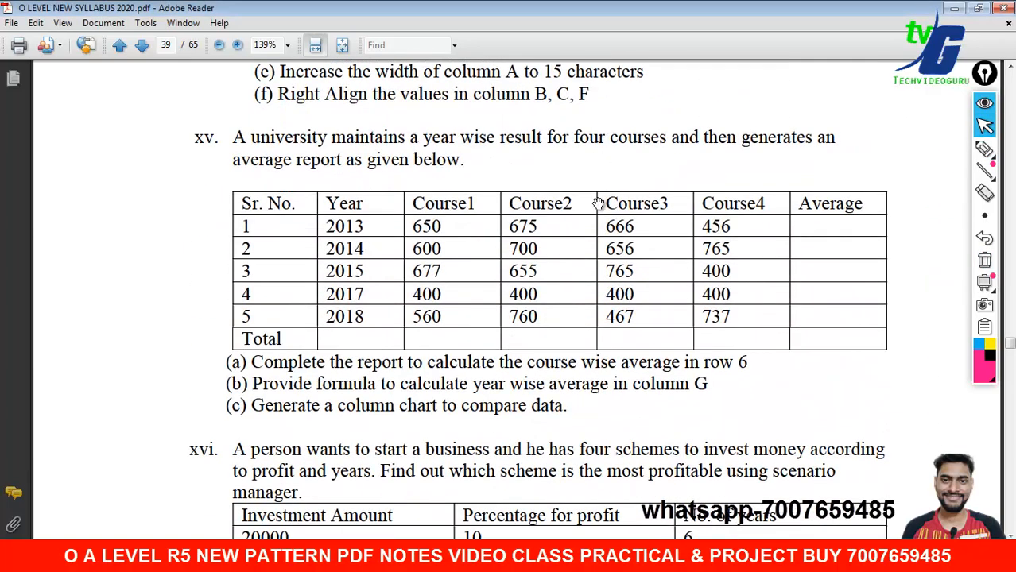
scroll(426, 230, "down", 8)
scroll(428, 234, "down", 8)
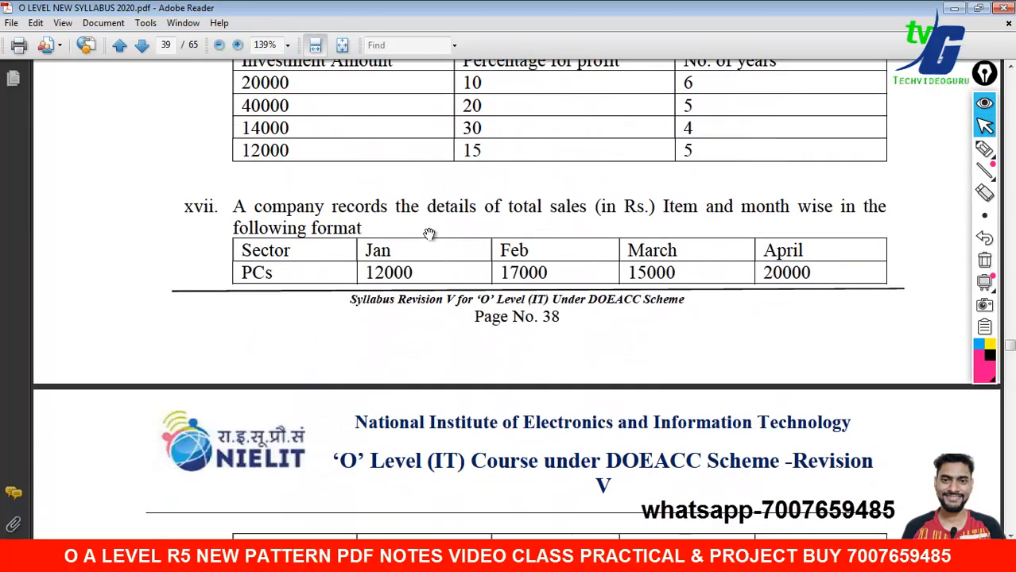
scroll(407, 176, "down", 12)
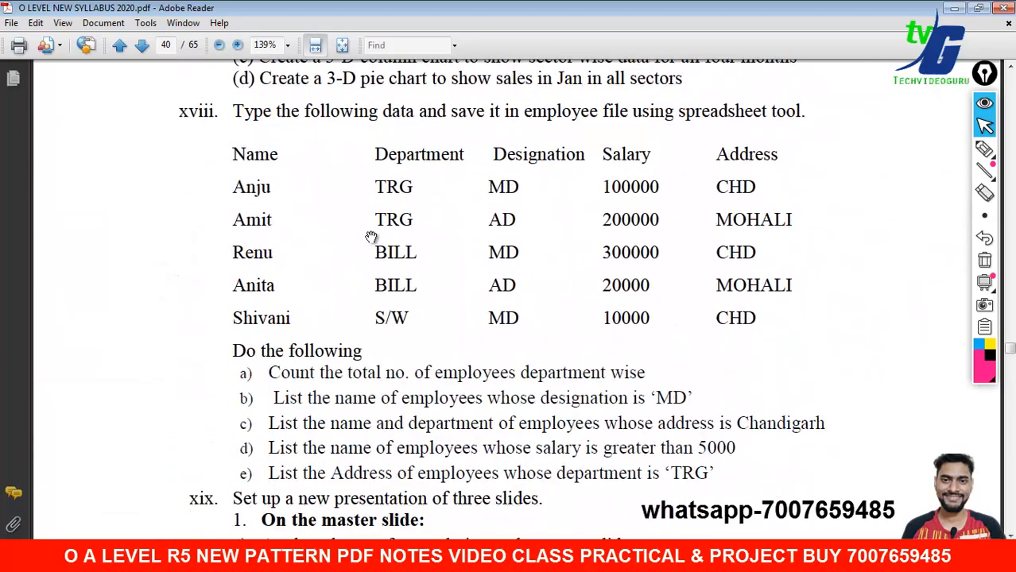
scroll(370, 233, "down", 8)
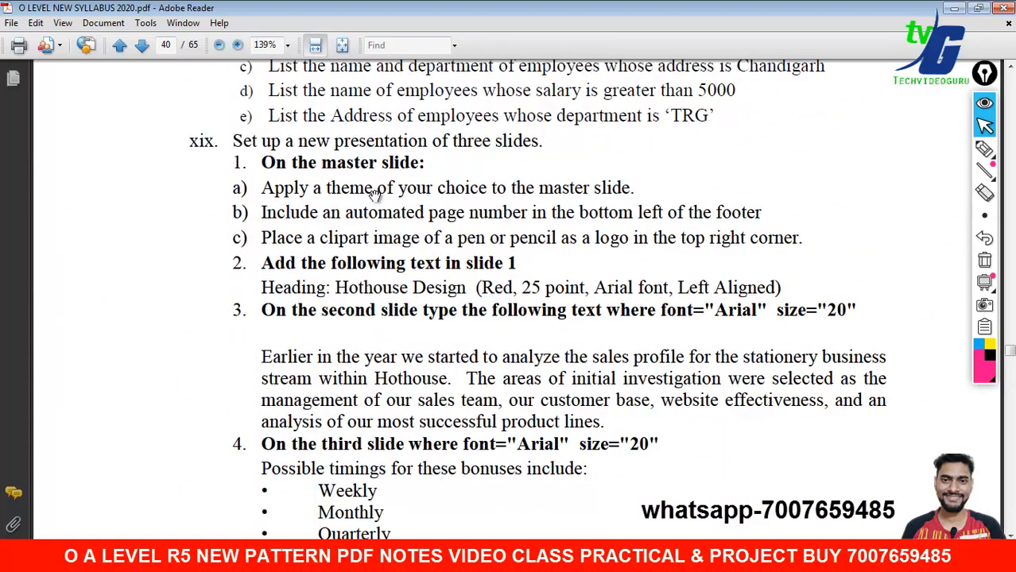
scroll(384, 210, "down", 12)
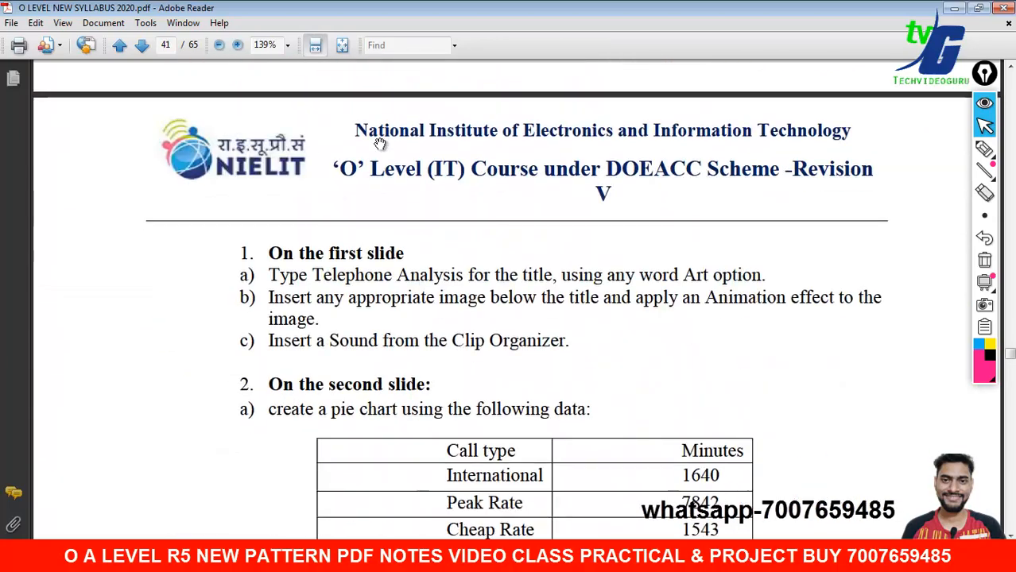
scroll(408, 211, "down", 2)
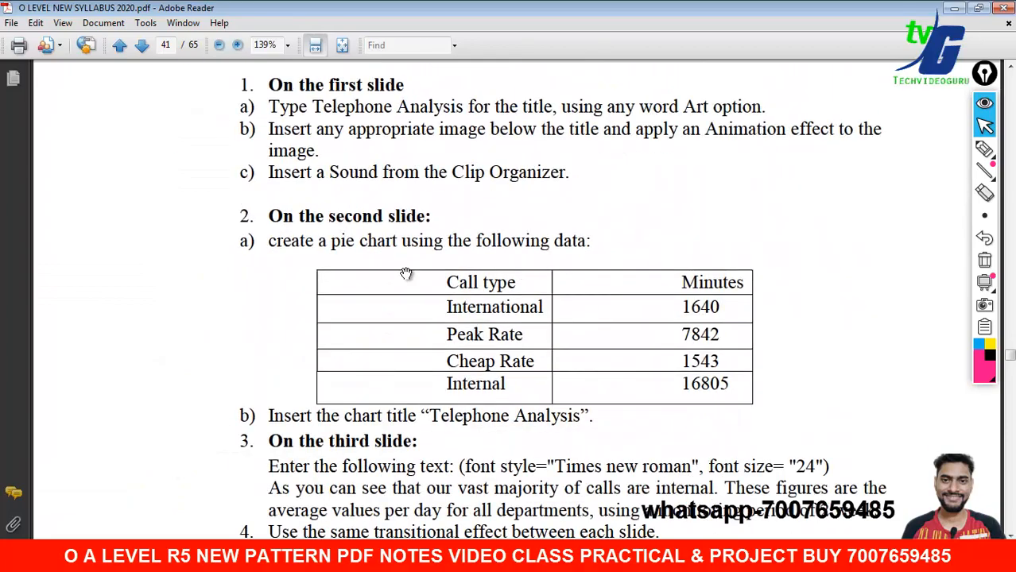
left_click_drag(406, 317, 397, 147)
scroll(465, 123, "up", 13)
scroll(465, 123, "up", 20)
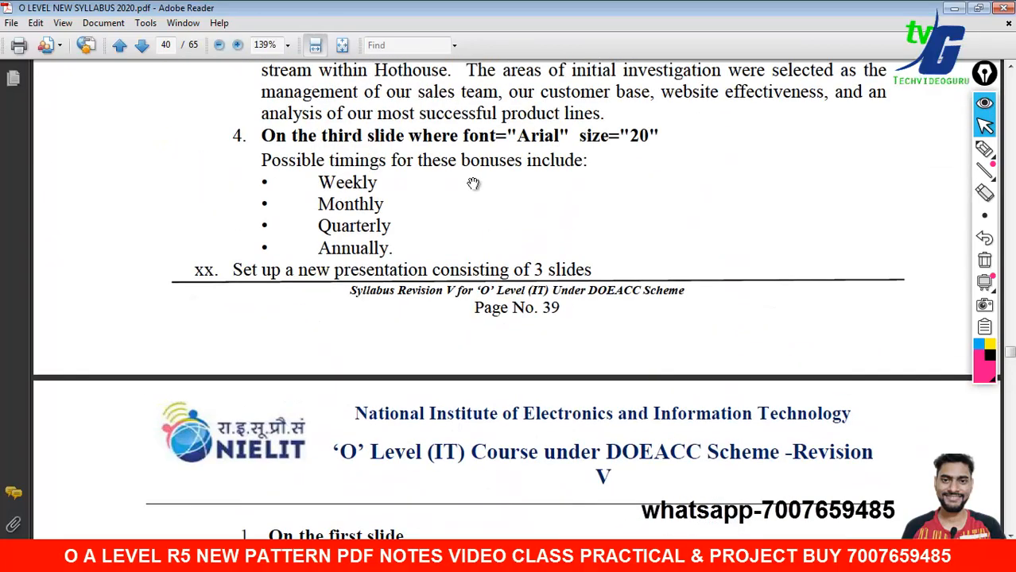
scroll(494, 292, "up", 14)
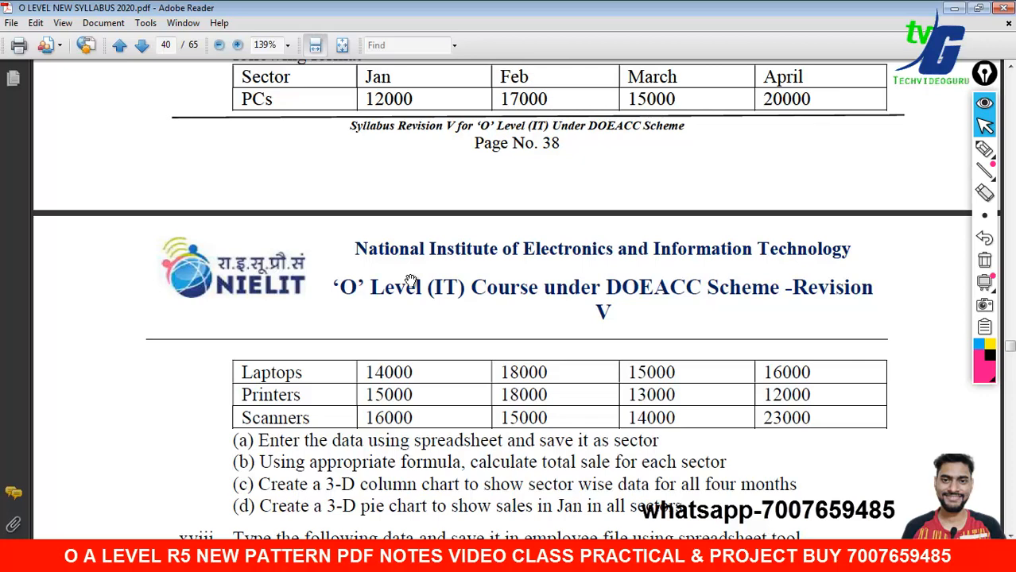
Step: Switch back to the Excel workbook and select cell A1 on Sheet2
left_click(658, 546)
left_click(85, 153)
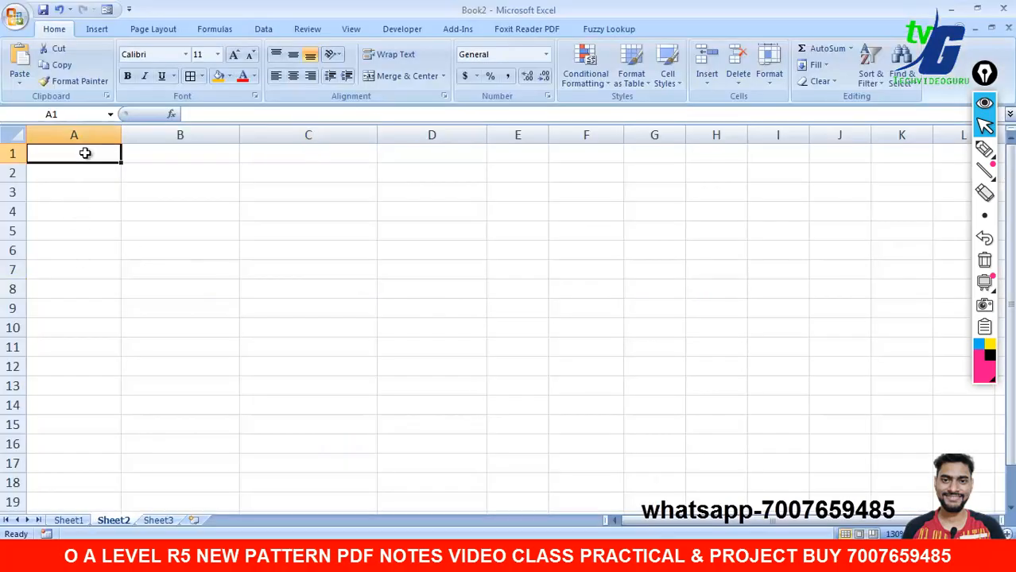